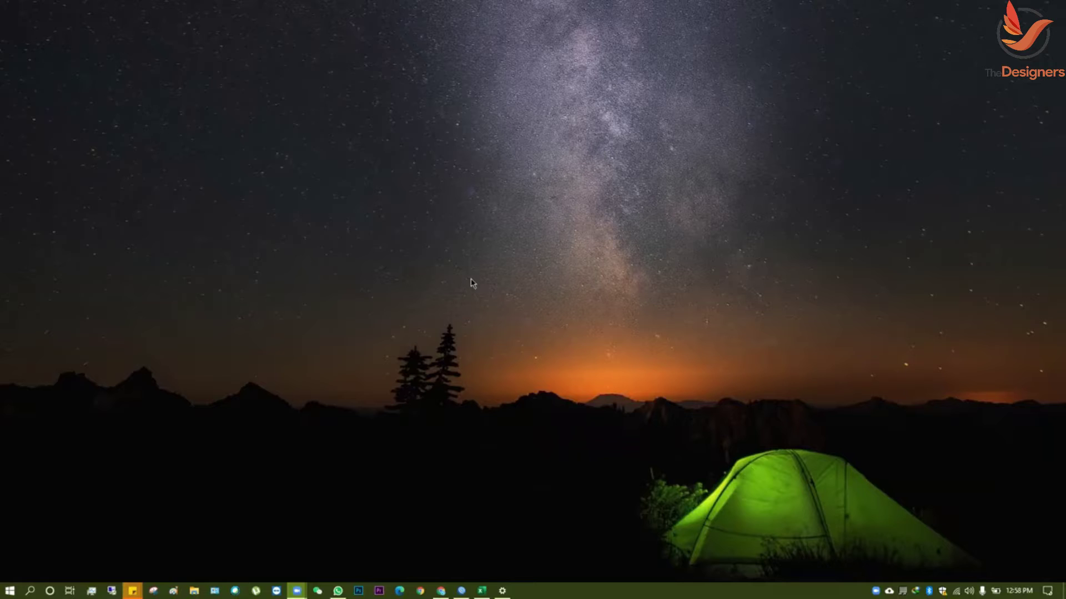
Switch to the pizza peel-USA-60K workbook in Excel and review the H10 sheet's keyword, margin, competitor and BSR data.
click(480, 590)
click(921, 389)
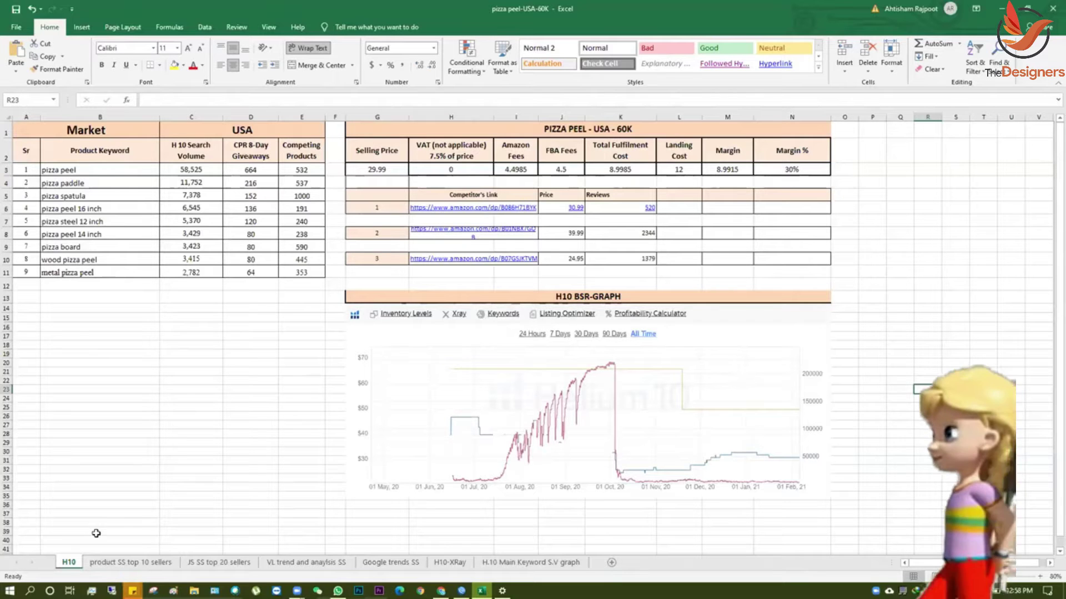
click(906, 308)
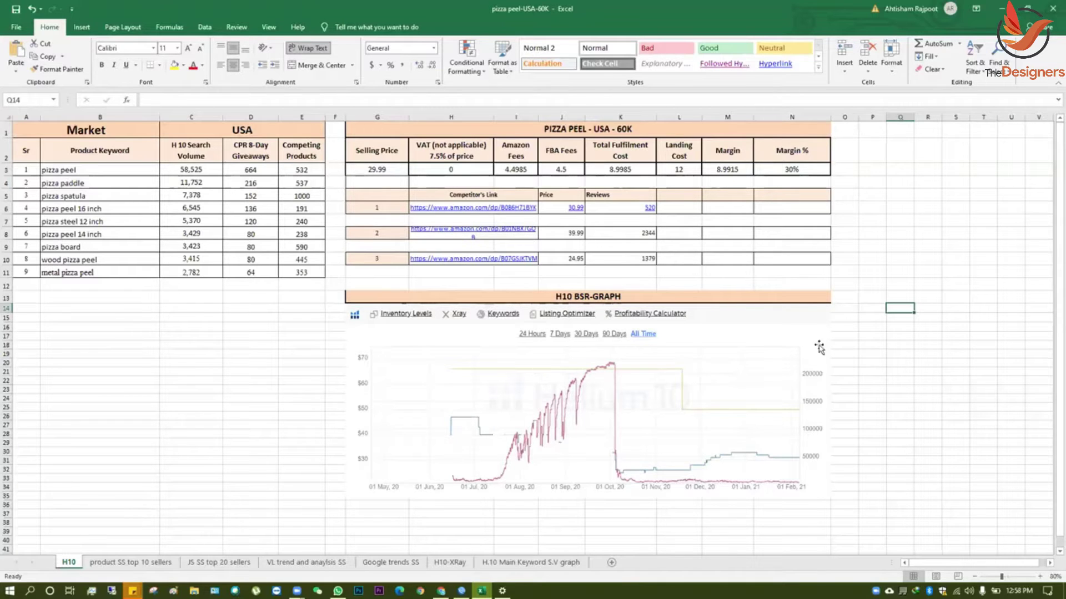
click(100, 441)
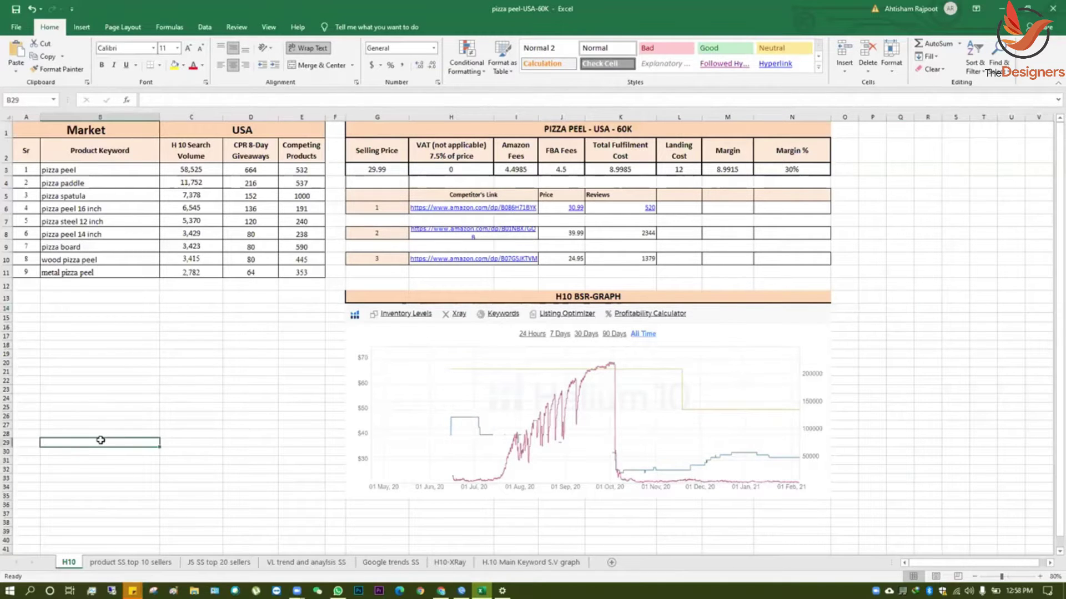
Review the screenshots on the product SS top 10 sellers and JS SS top 20 sellers sheets.
click(134, 563)
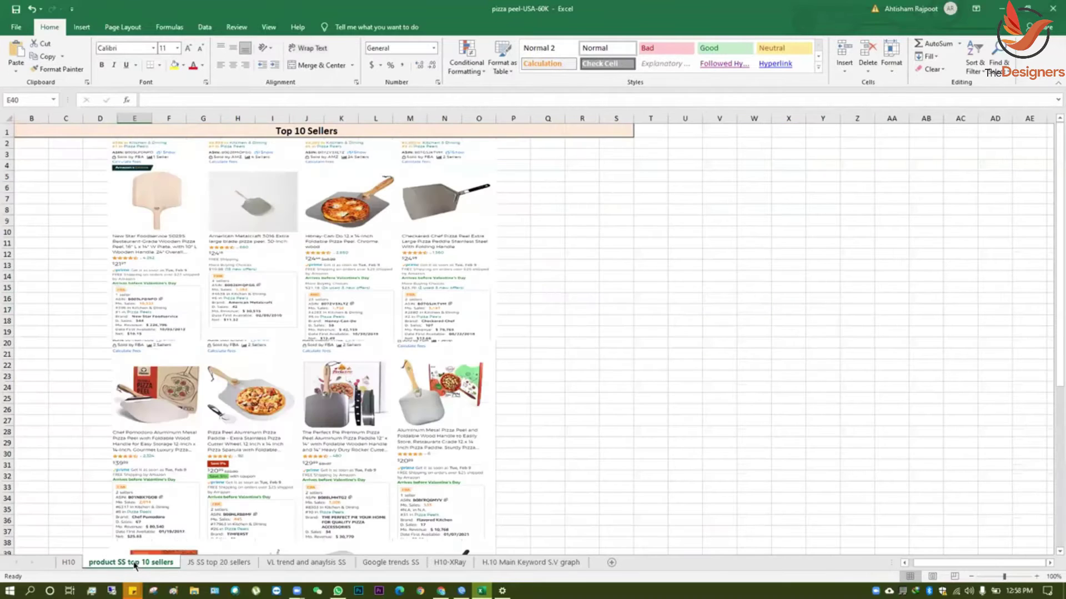
click(812, 413)
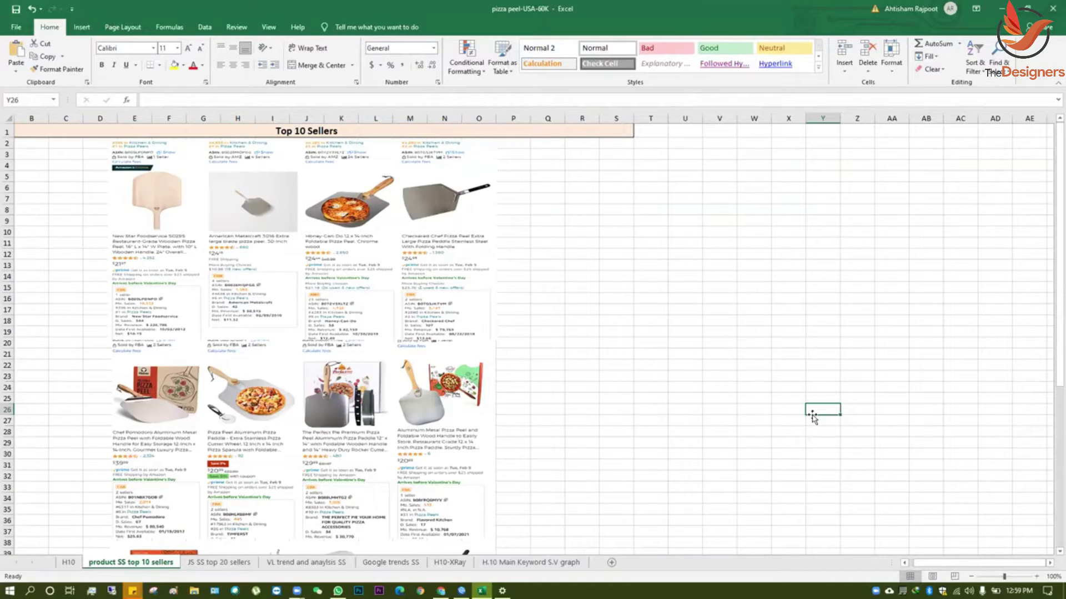
scroll(345, 393, down, 20)
scroll(346, 393, up, 20)
click(218, 563)
click(758, 380)
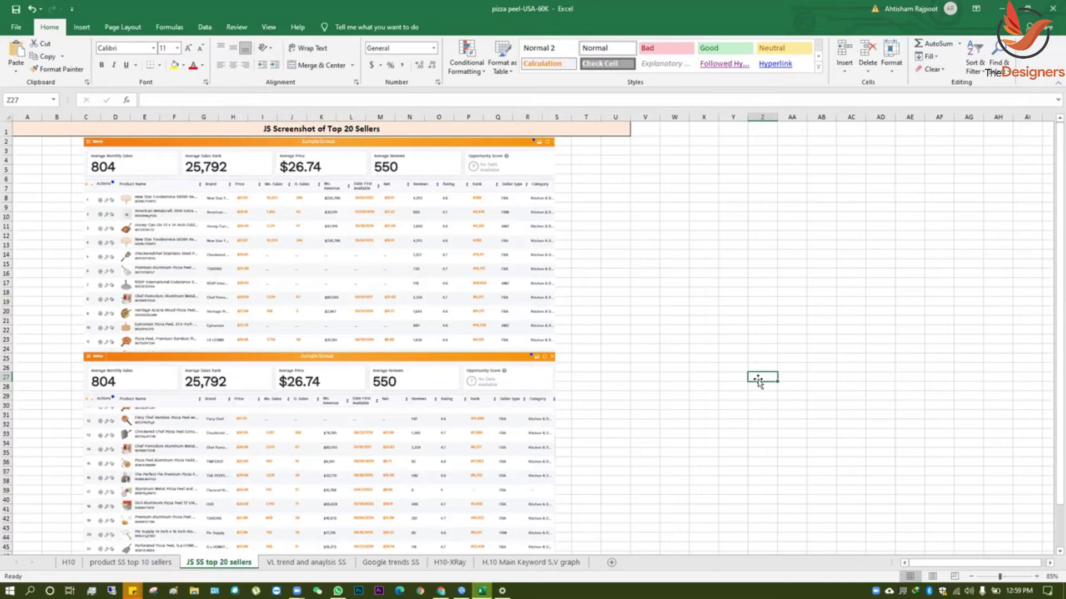
Examine the top 20 sellers table and the market trends chart on the VL trend and anaylsis SS sheet.
click(299, 563)
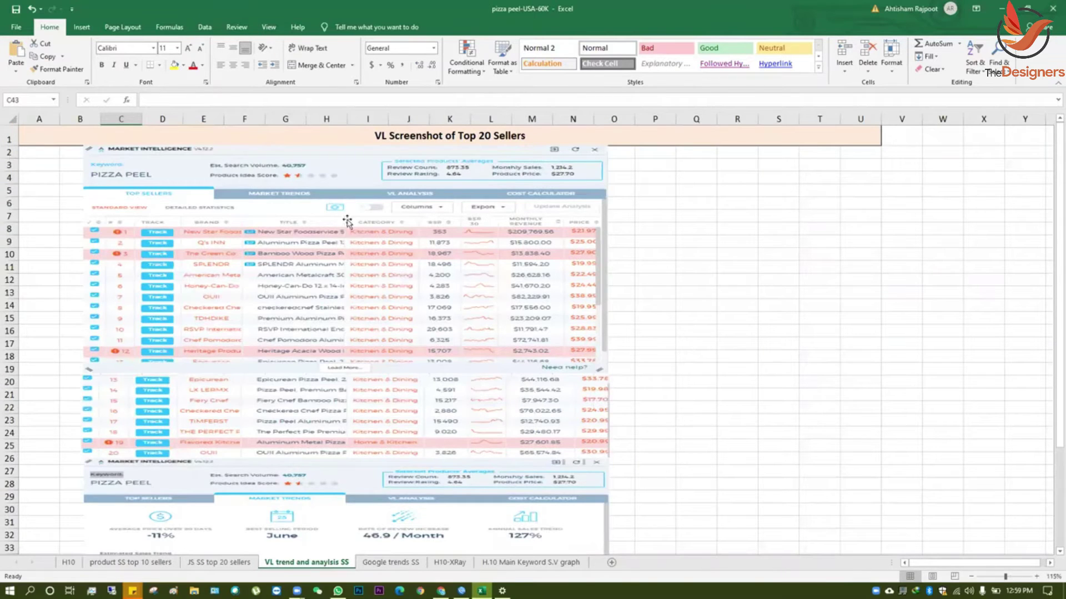
click(249, 201)
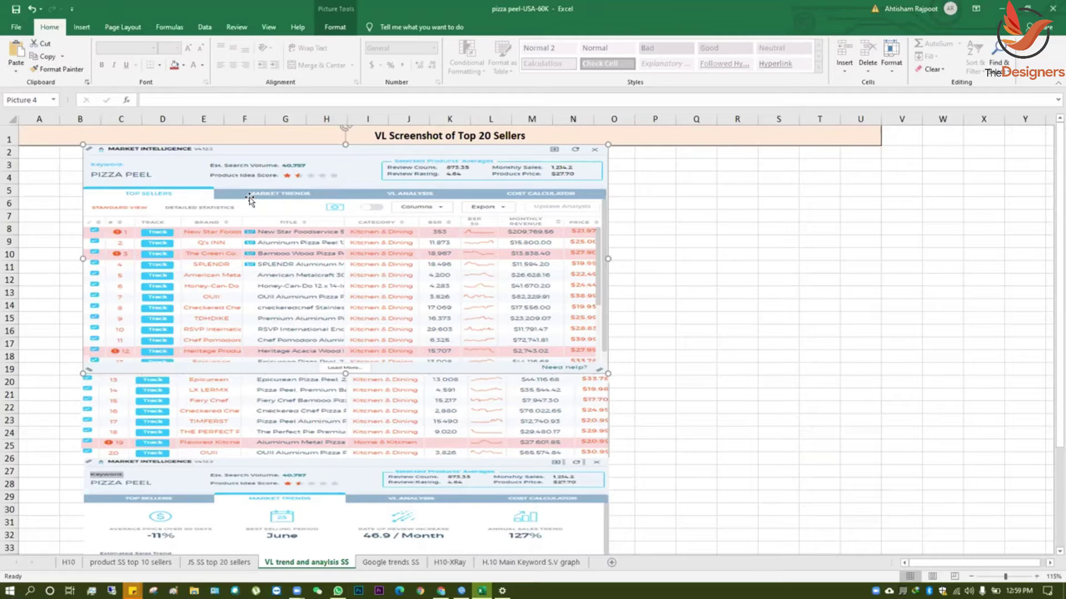
scroll(331, 329, down, 13)
scroll(331, 331, up, 6)
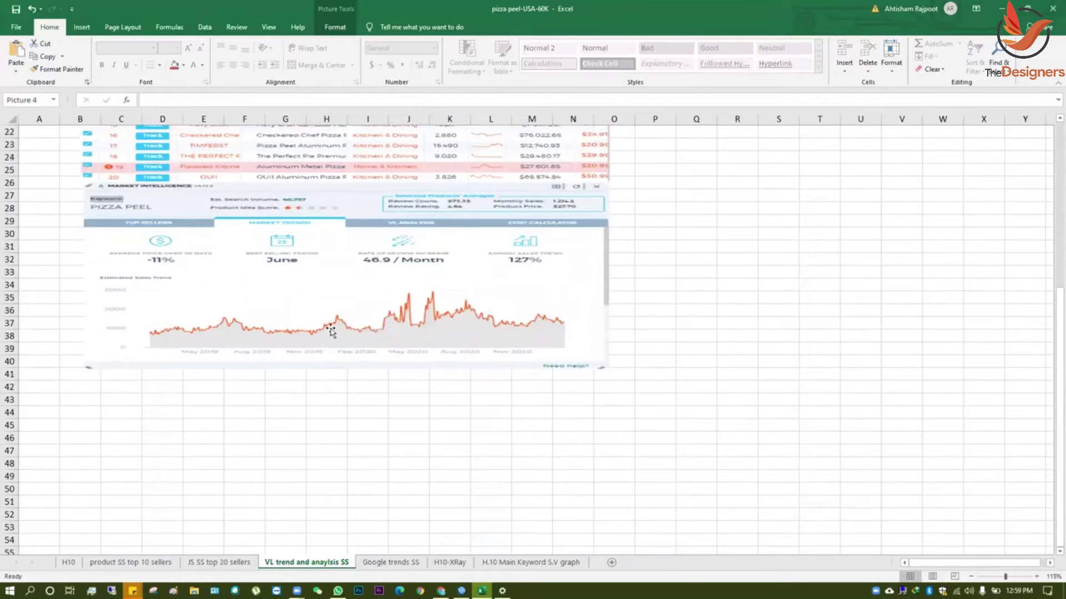
scroll(331, 332, up, 3)
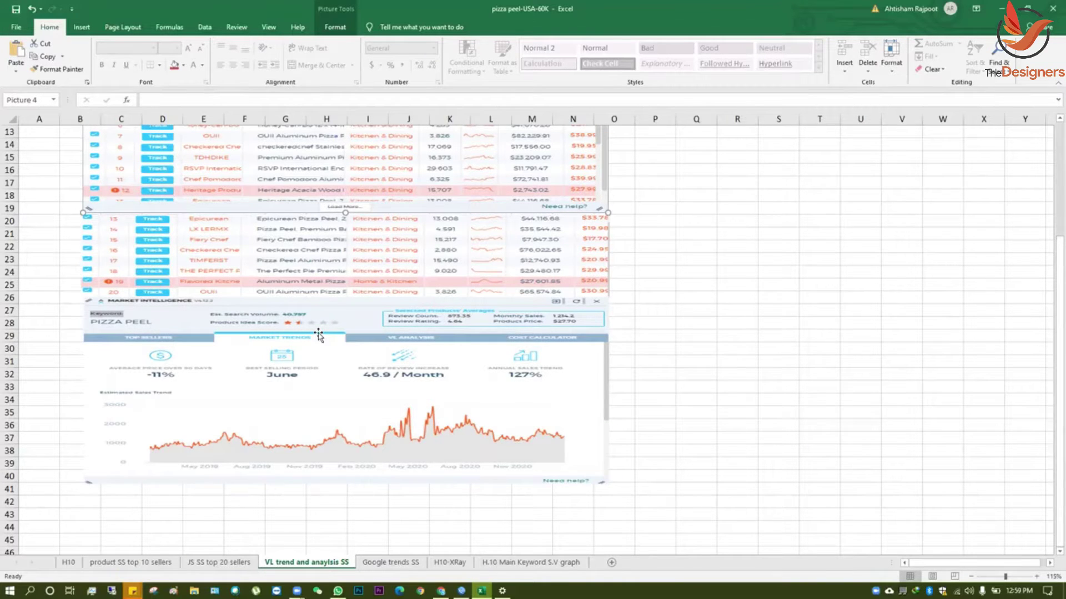
scroll(319, 336, down, 5)
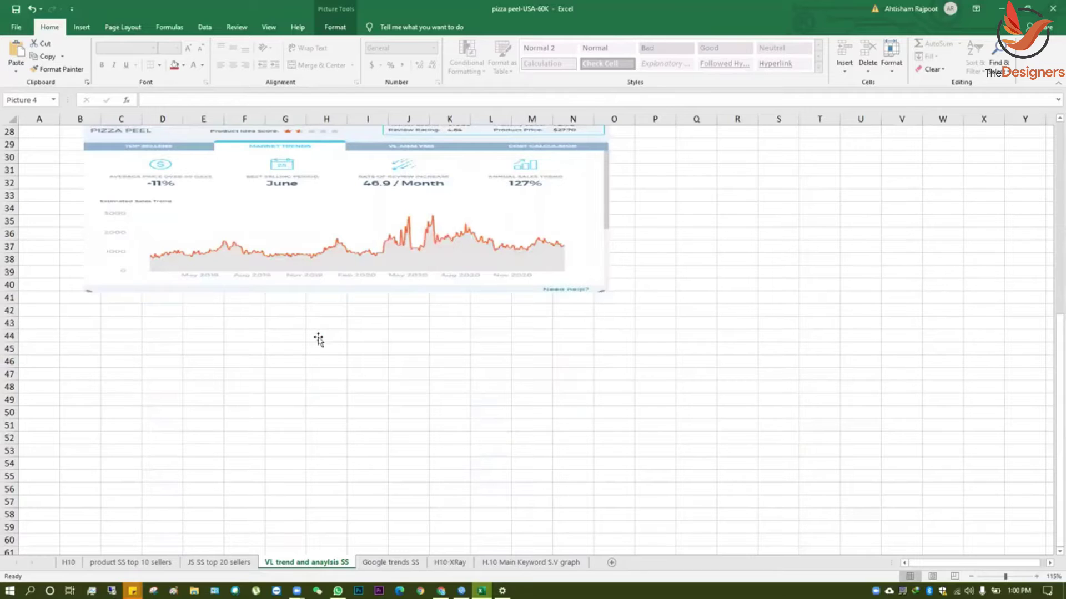
scroll(319, 339, up, 9)
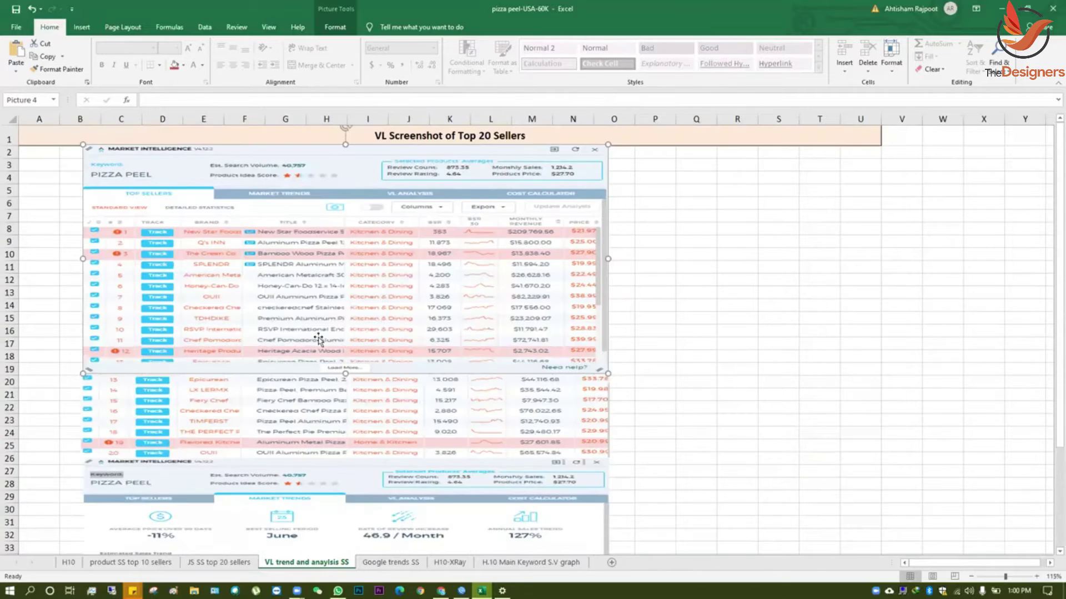
click(770, 342)
scroll(770, 342, down, 4)
scroll(770, 343, up, 4)
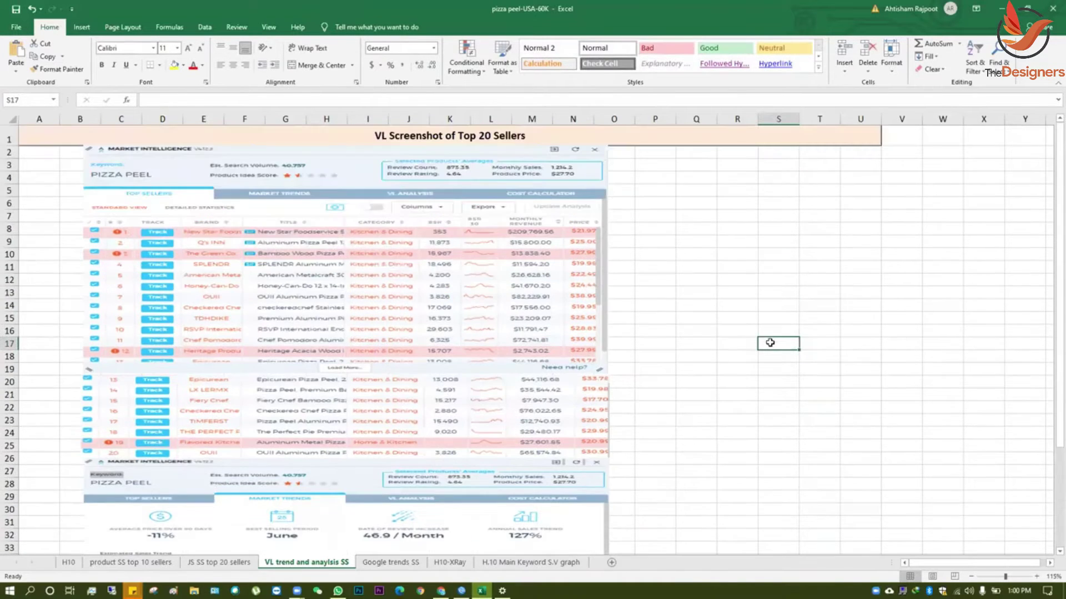
Look through the Google trends SS, H10-XRay and H.10 Main Keyword S.V graph sheets, returning to the H10 sheet.
click(390, 568)
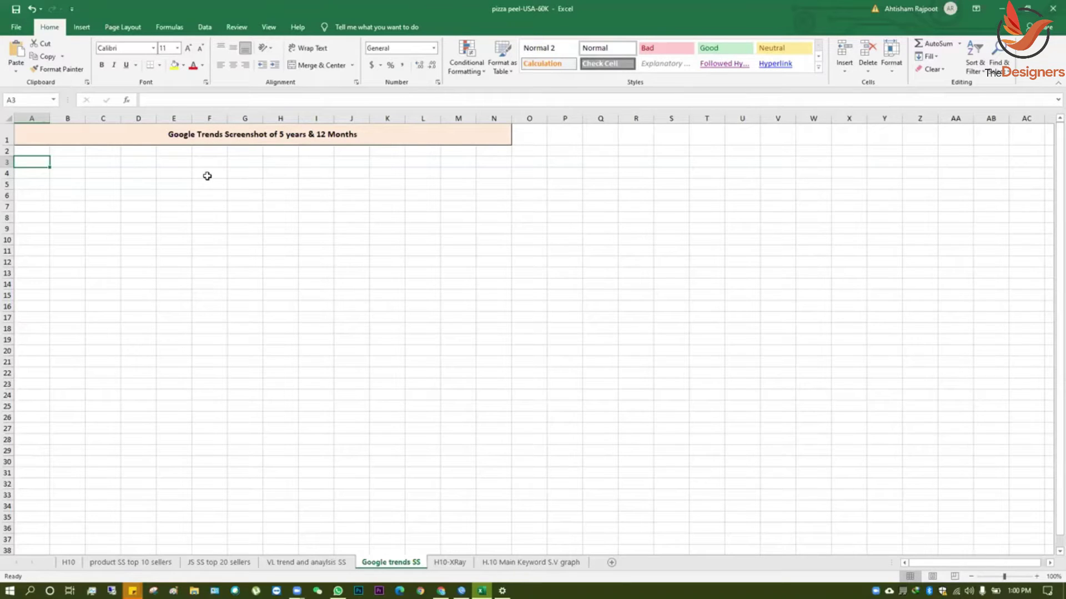
click(450, 563)
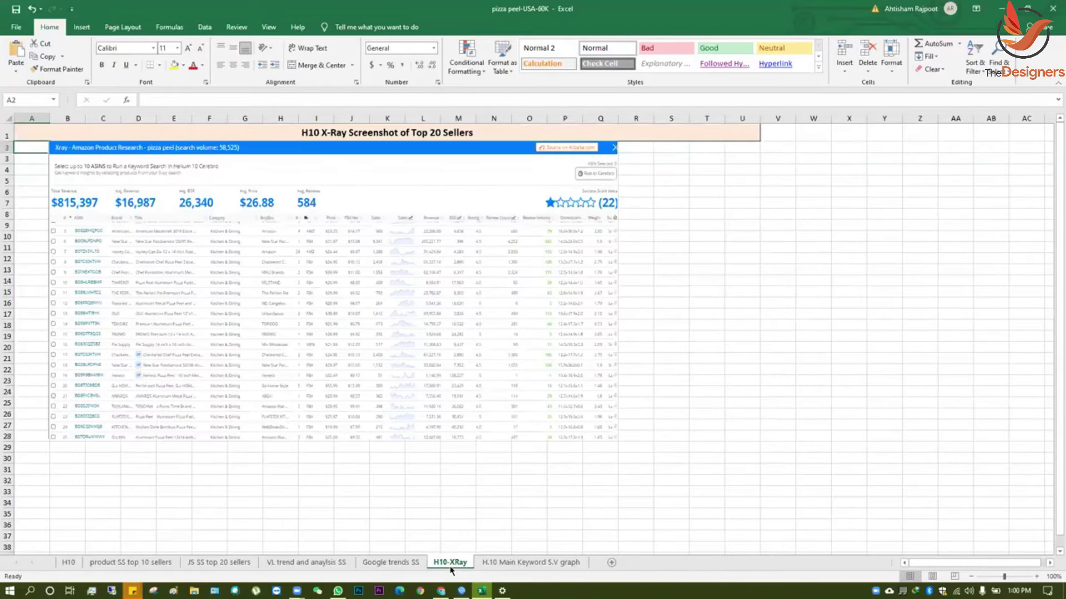
click(769, 334)
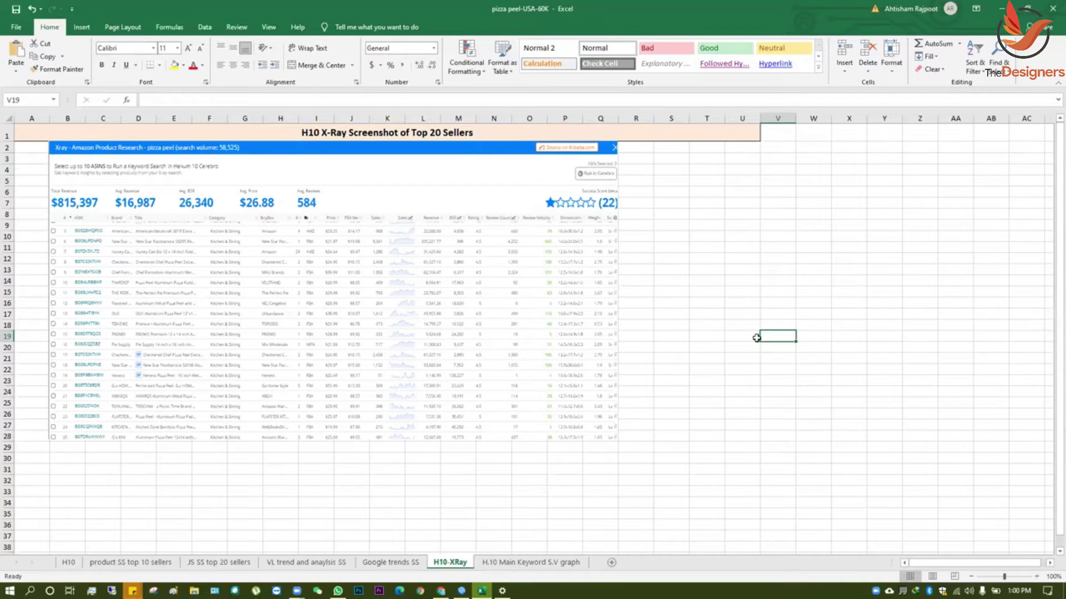
click(523, 561)
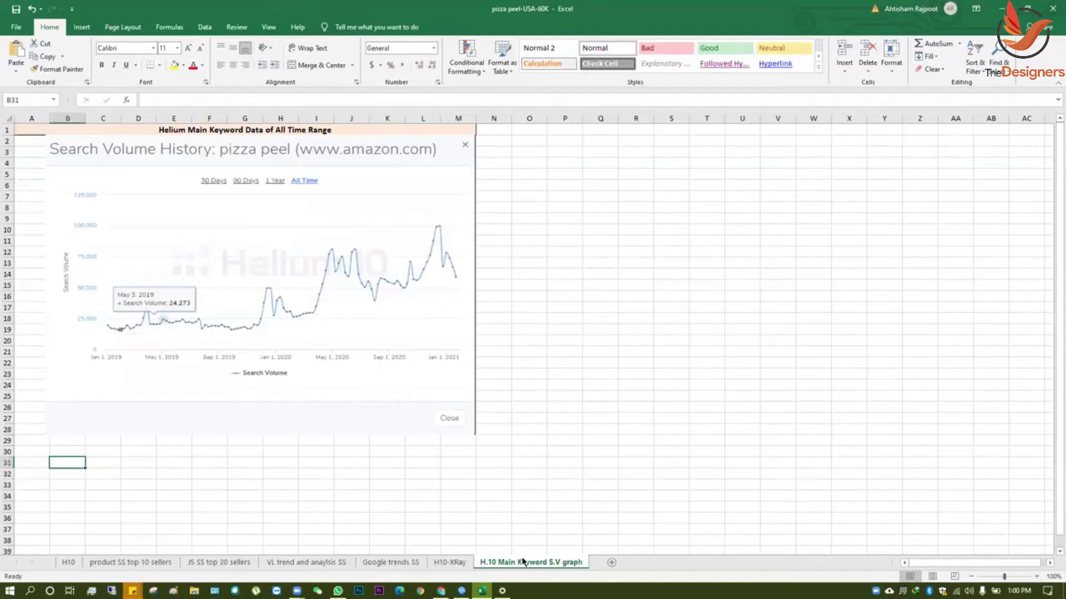
click(637, 420)
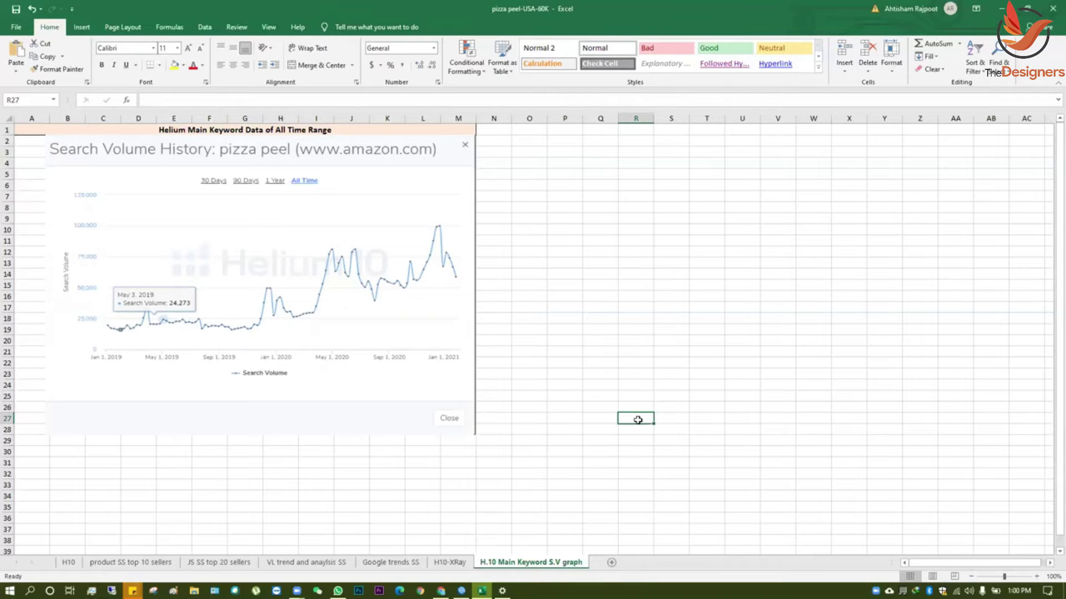
click(65, 564)
click(121, 399)
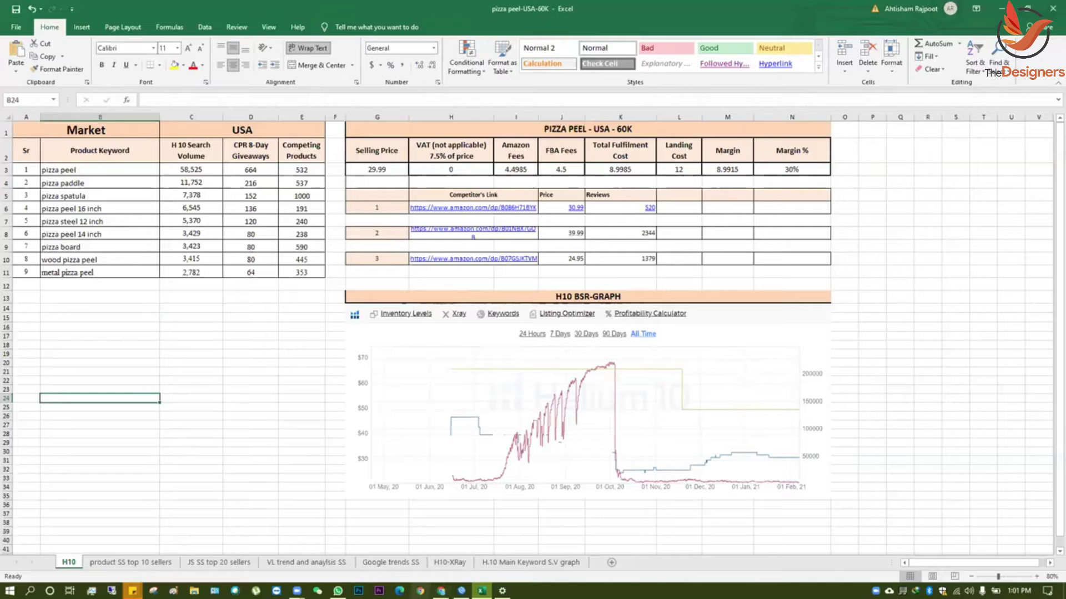
Switch to Chrome and search Amazon for "pizaa peel".
click(441, 590)
click(220, 72)
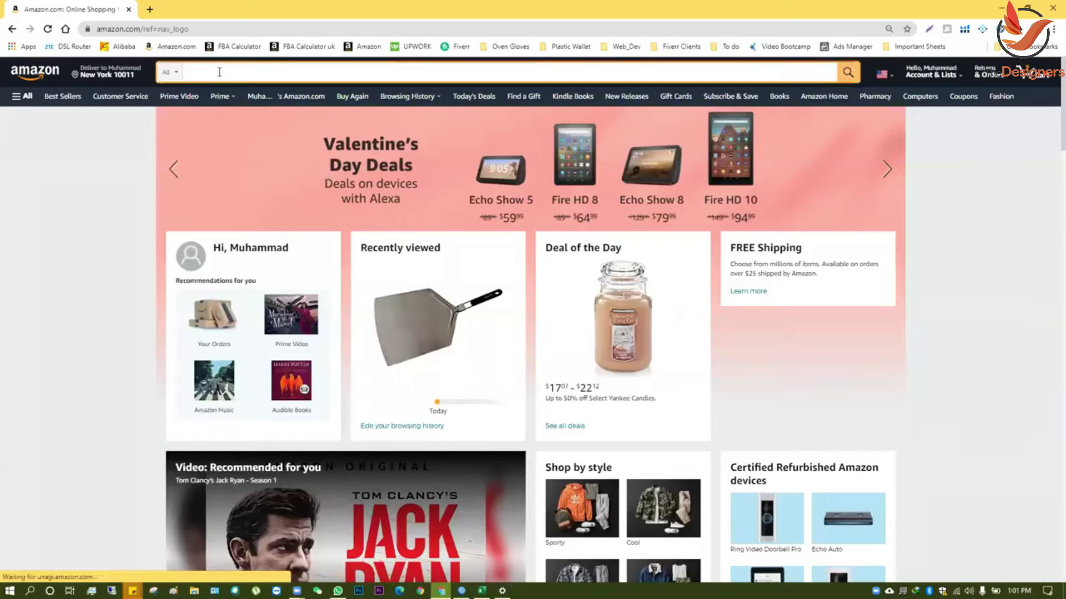
text(pizaa peel)
key(Return)
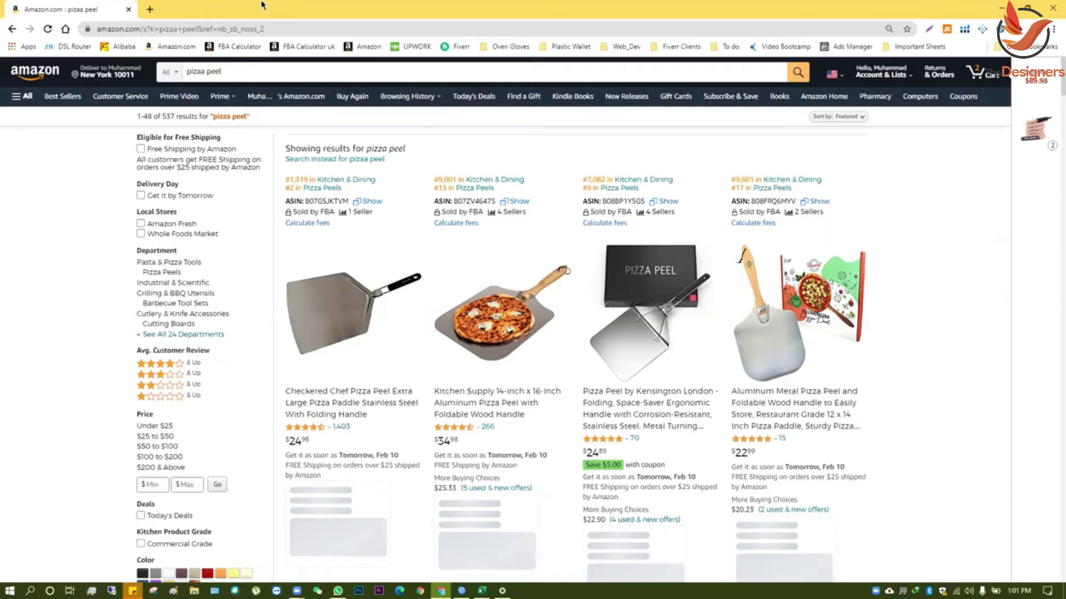
Examine the pizza peel search results, including the sales, revenue and fee data under each product.
scroll(333, 216, down, 3)
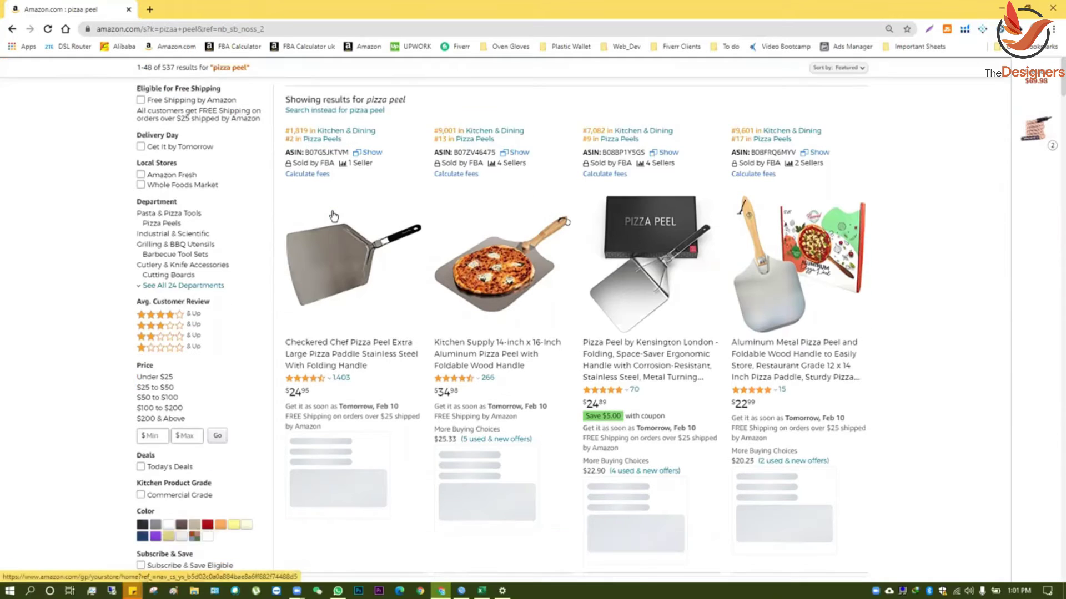
scroll(333, 216, down, 9)
scroll(333, 216, down, 4)
scroll(333, 215, up, 8)
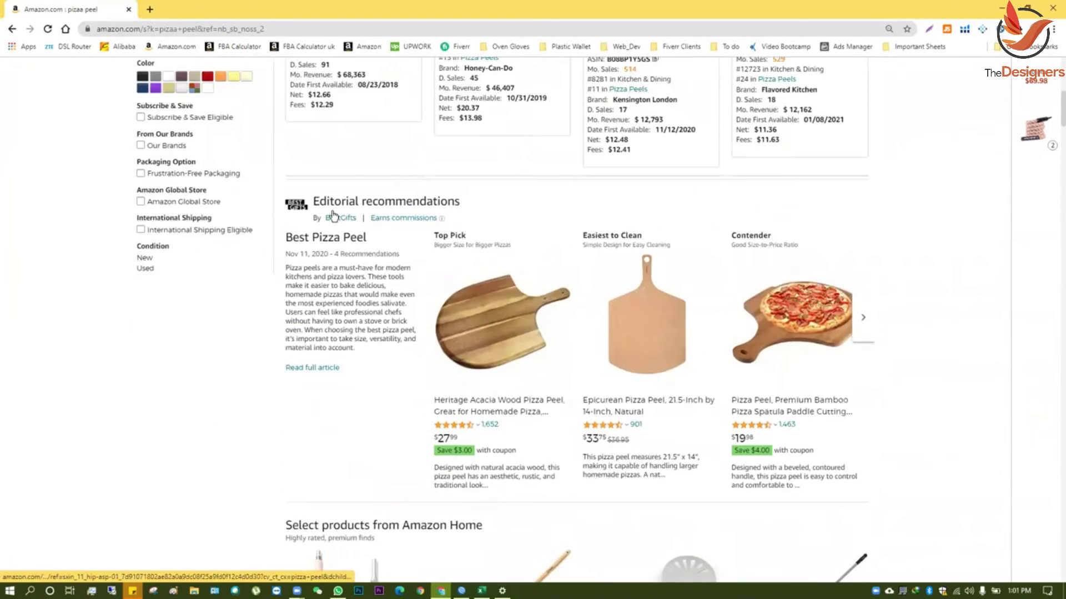
scroll(333, 216, down, 12)
scroll(333, 215, down, 4)
scroll(333, 215, up, 11)
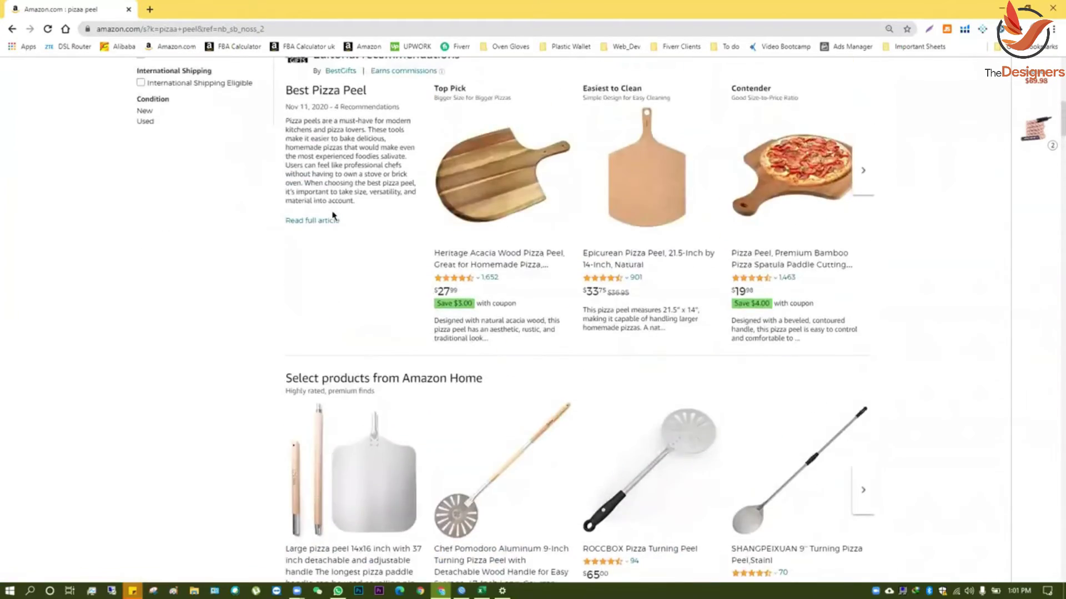
scroll(333, 215, up, 4)
scroll(333, 215, up, 3)
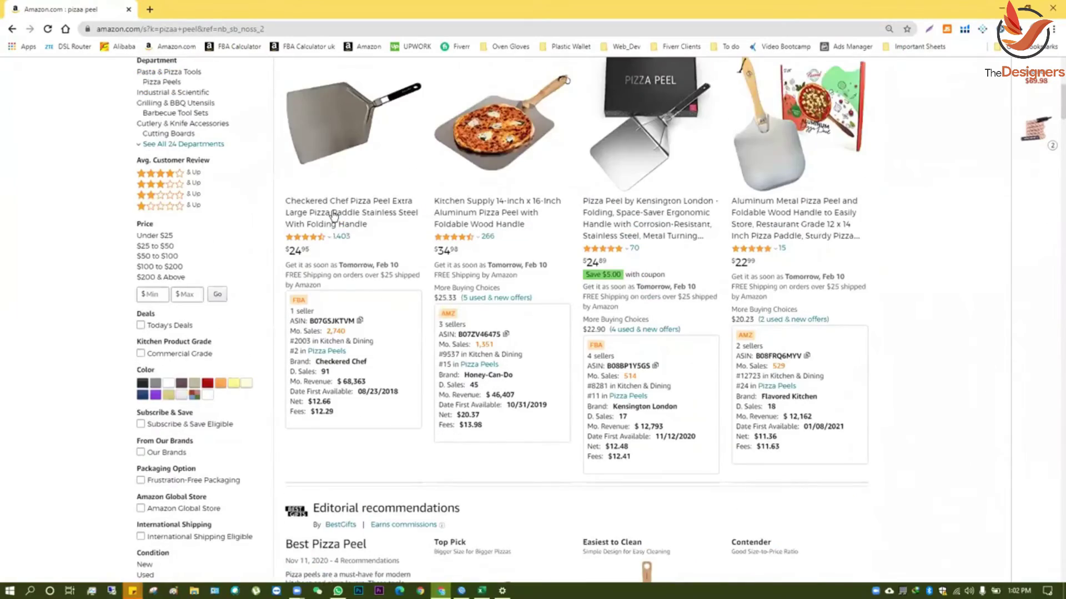
scroll(333, 215, up, 3)
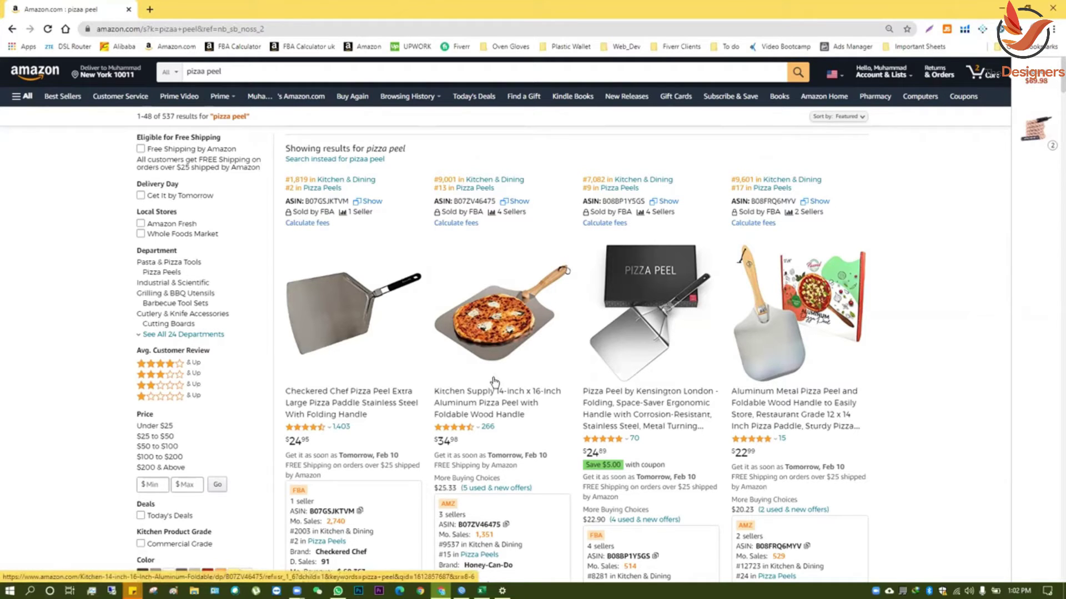
Open the Checkered Chef extra large pizza peel listing in a new tab and set its Helium 10 chart to All Time.
middle_click(345, 394)
click(165, 7)
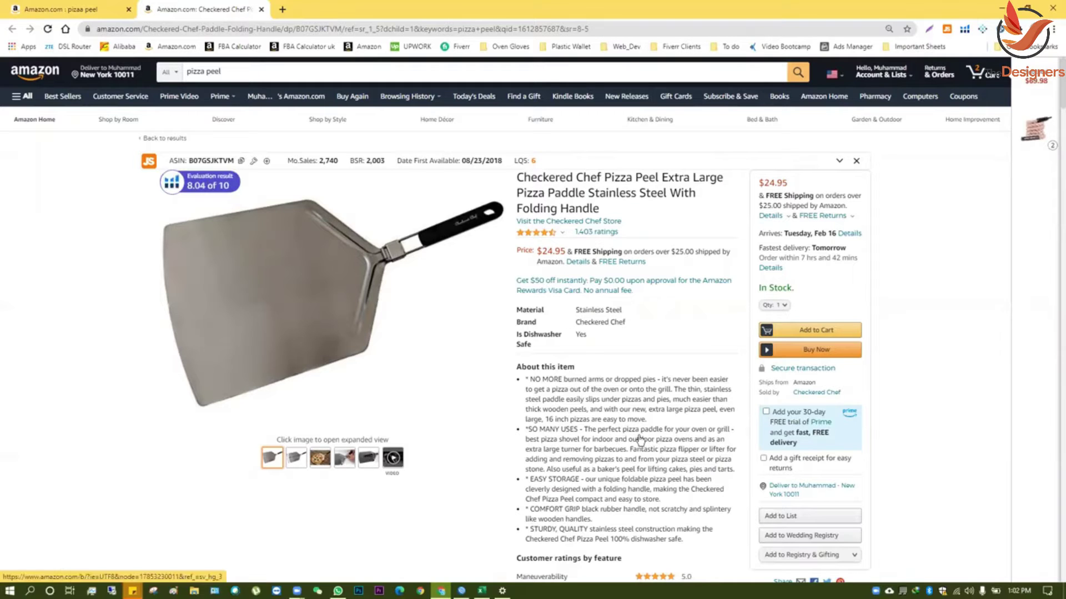
scroll(643, 444, down, 9)
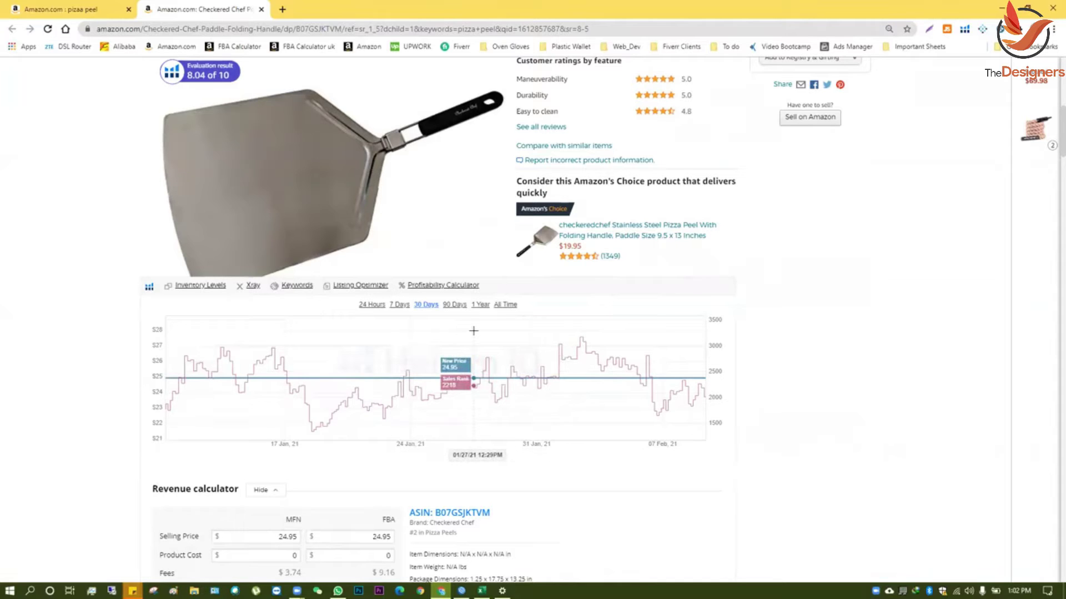
click(508, 306)
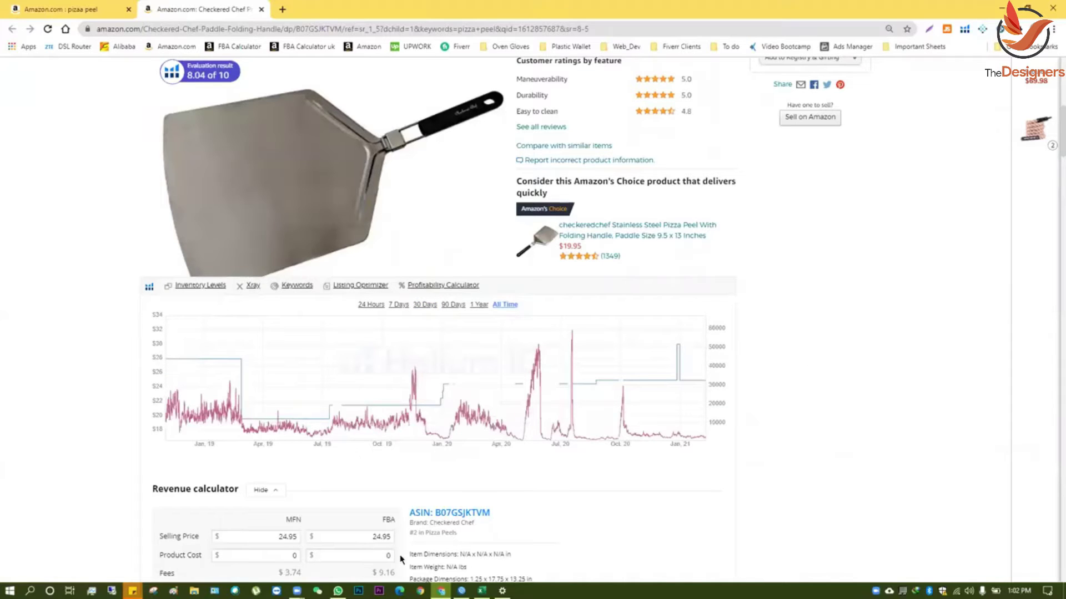
Check the H10 BSR-GRAPH picture in the Excel workbook and return to the Amazon listing in Chrome.
click(482, 590)
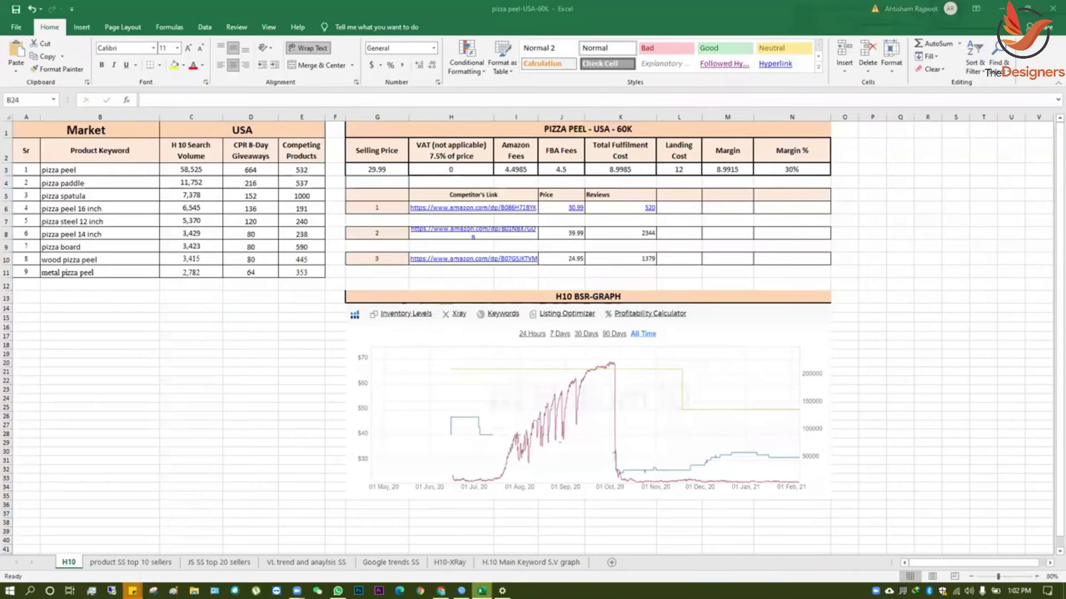
click(614, 404)
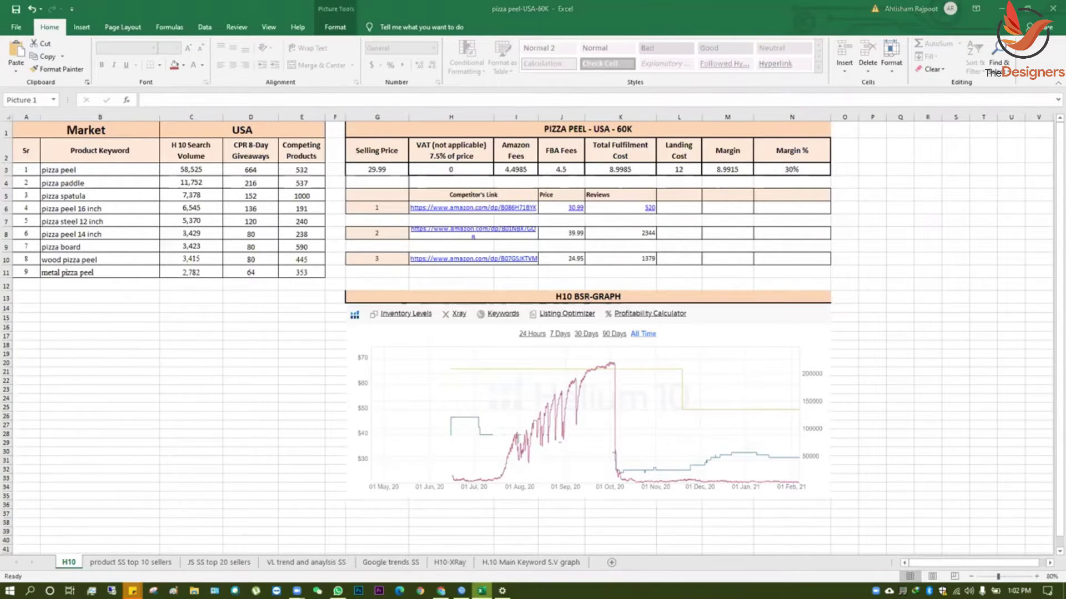
click(441, 591)
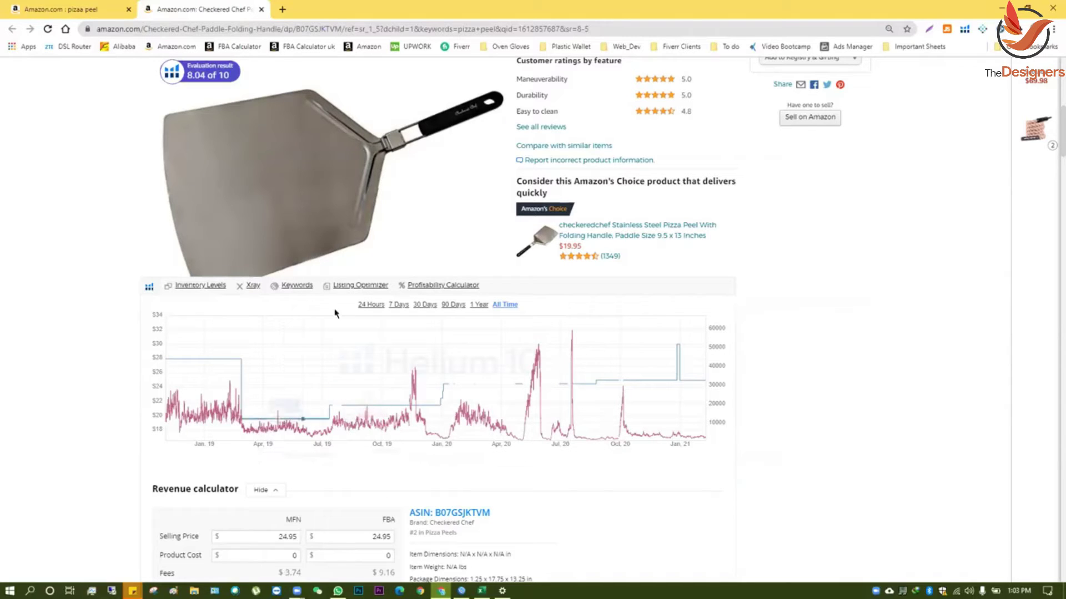
Open the listing's keywords in Helium 10 Cerebro and sort them by search volume from high to low.
click(300, 287)
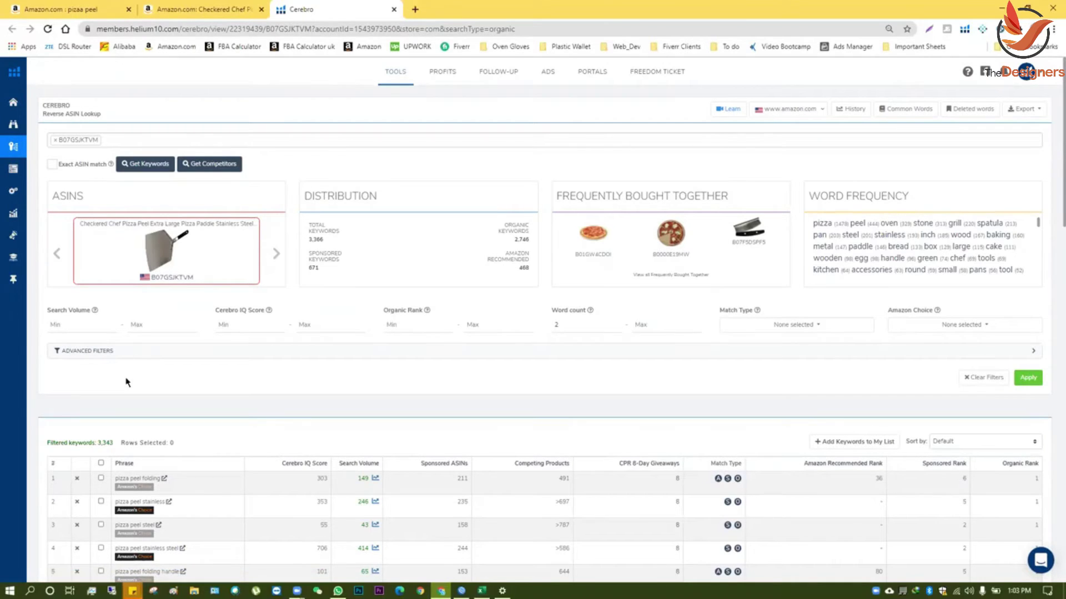
scroll(127, 382, down, 3)
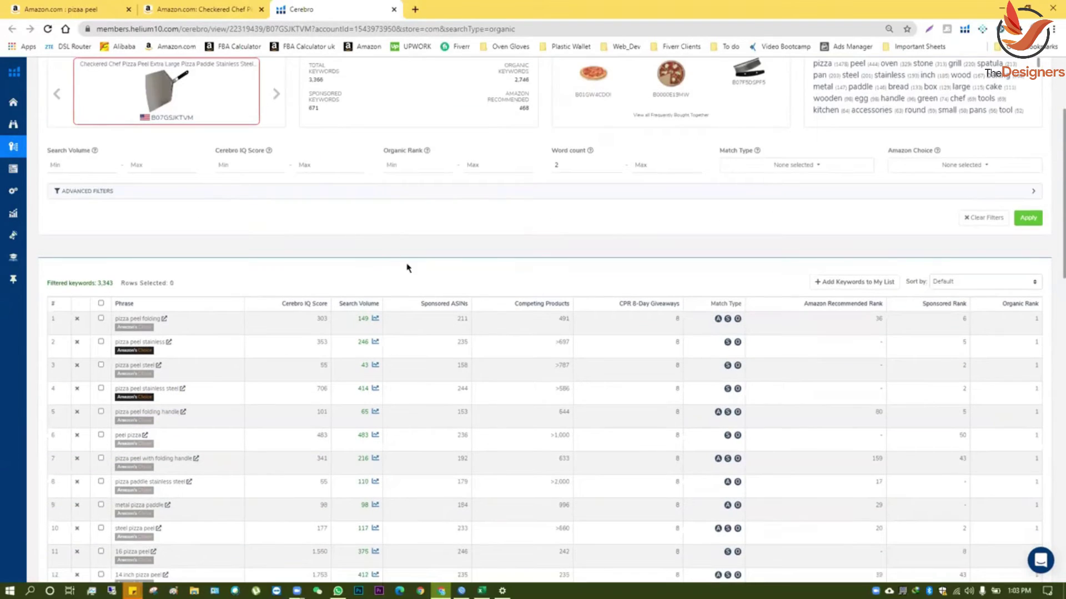
click(353, 306)
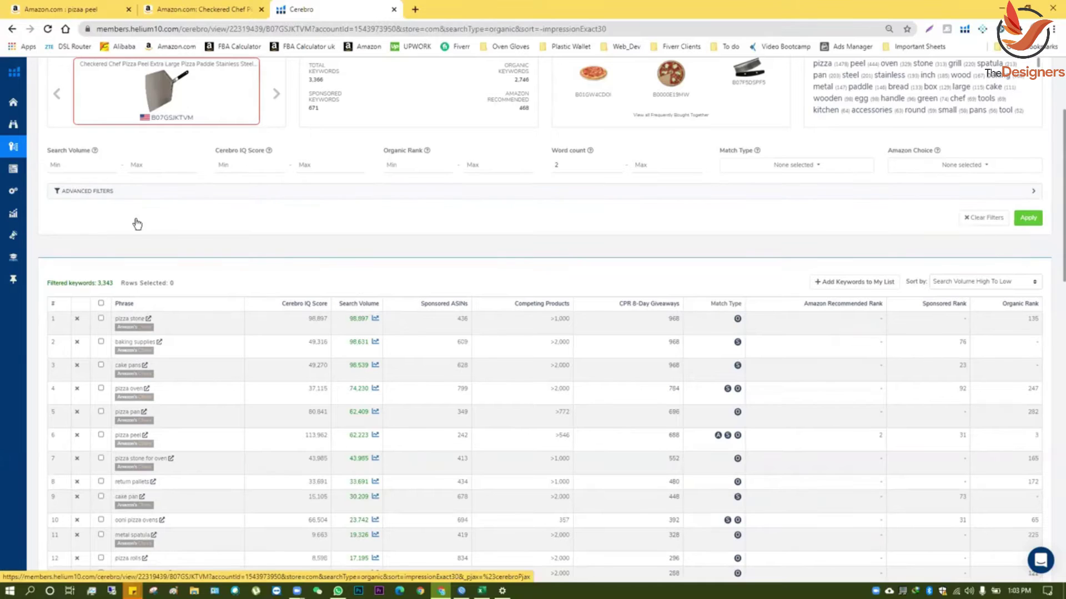
Show Cerebro's advanced filters, check the match types, and filter the keywords to organic ranks 1 to 47.
click(193, 194)
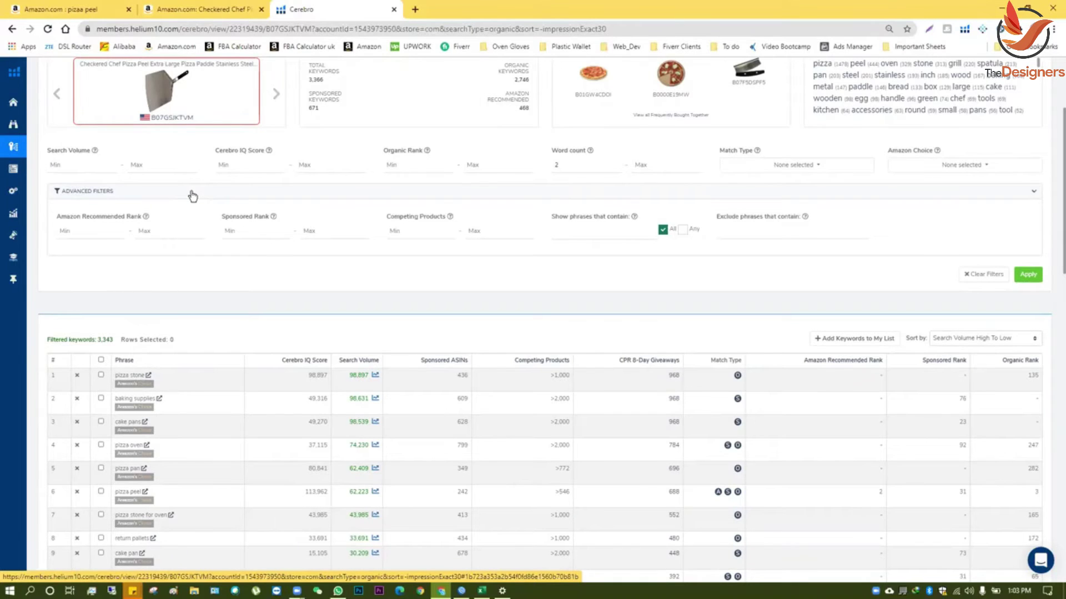
click(764, 172)
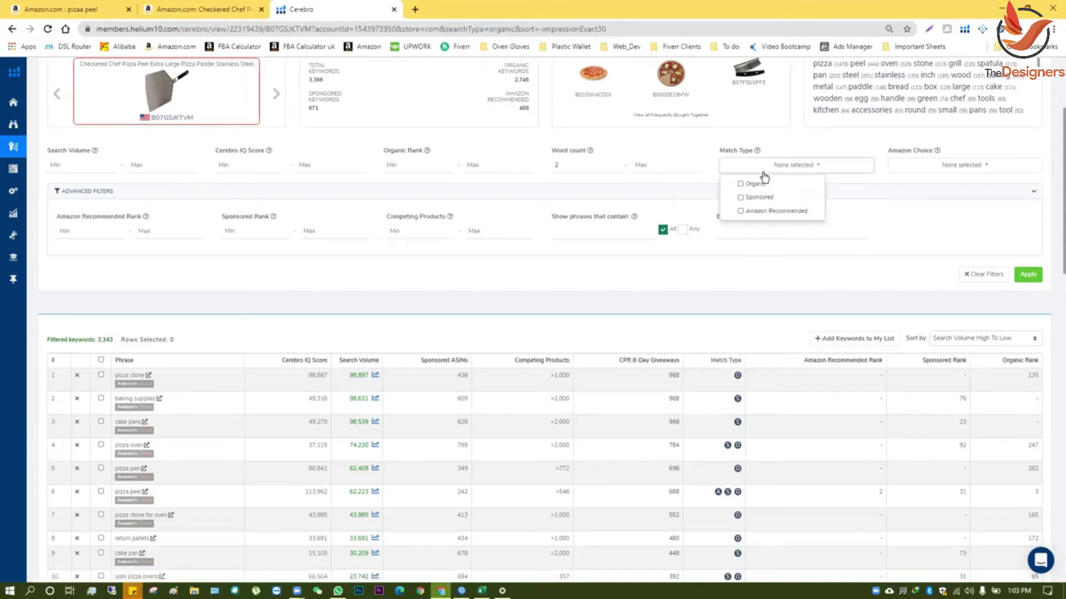
click(782, 172)
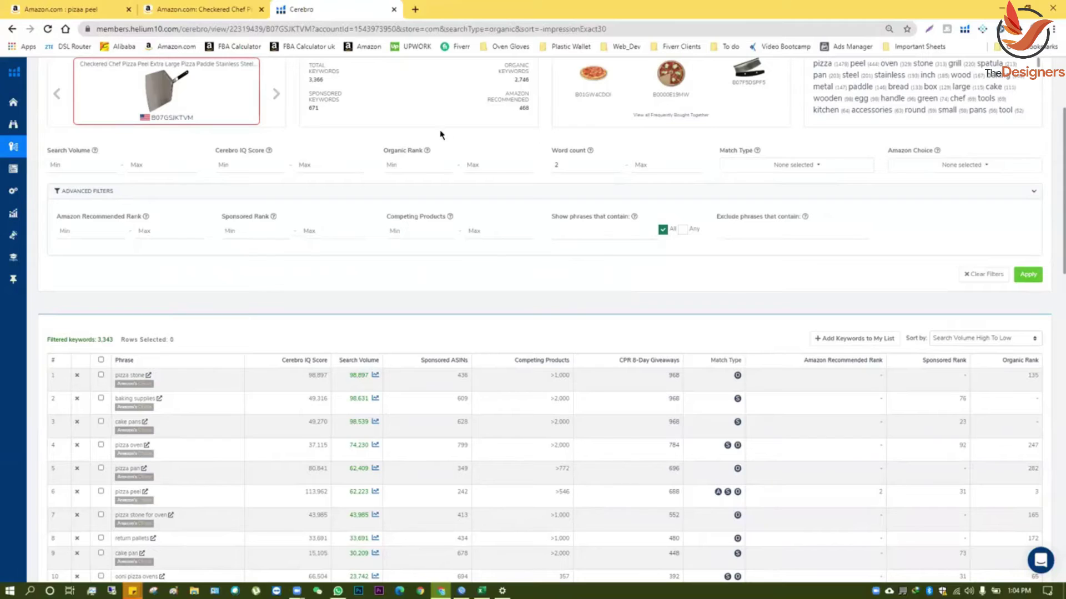
click(414, 163)
text(1)
click(480, 161)
text(47)
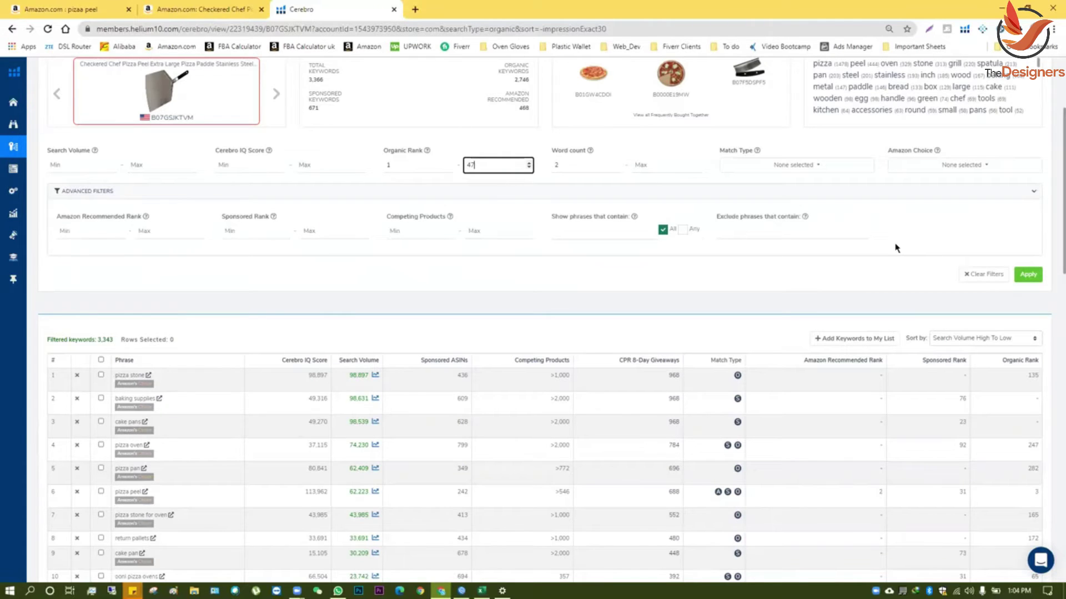
click(1030, 276)
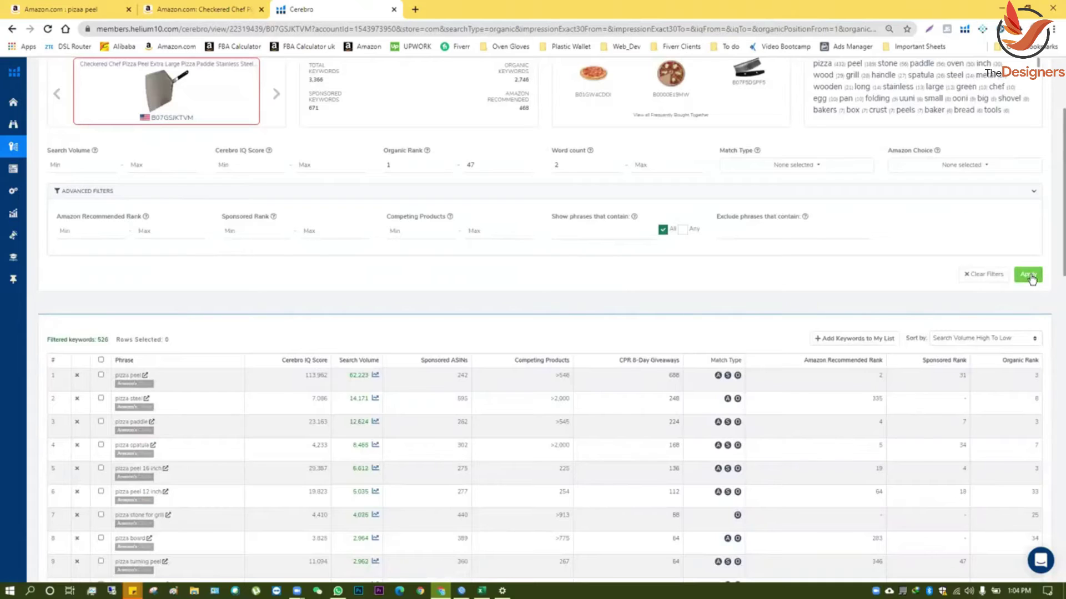
Review the filtered keyword list and its keyword count.
scroll(712, 305, down, 3)
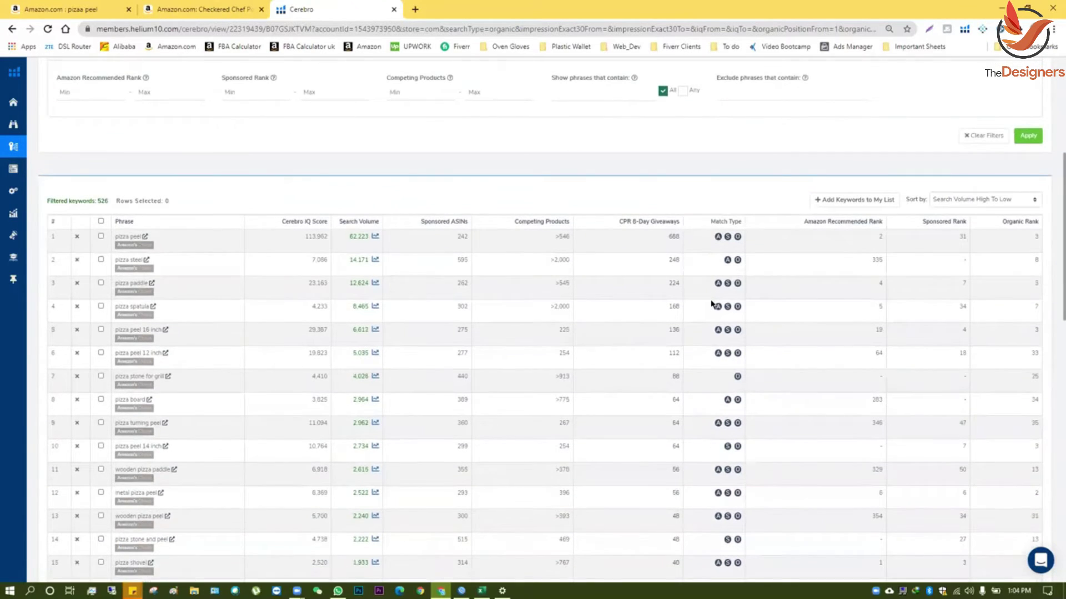
scroll(712, 304, down, 1)
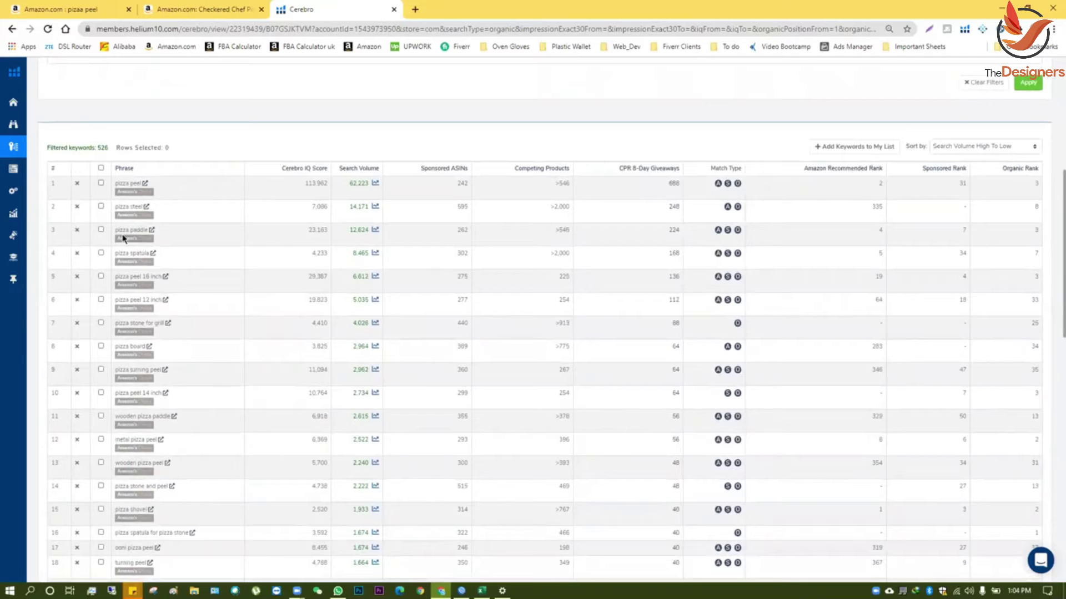
triple_click(104, 145)
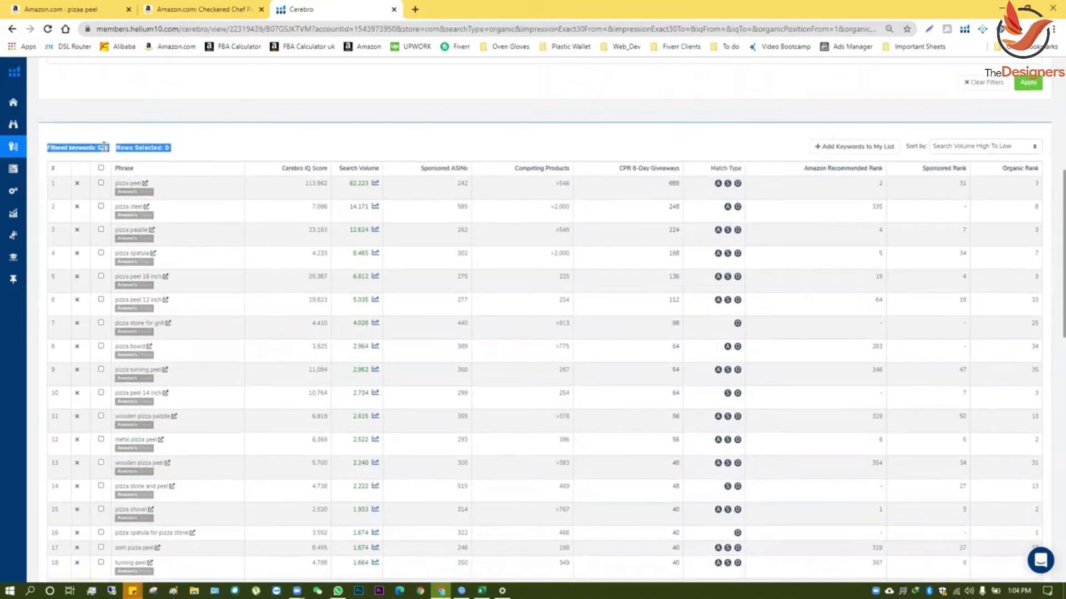
click(172, 148)
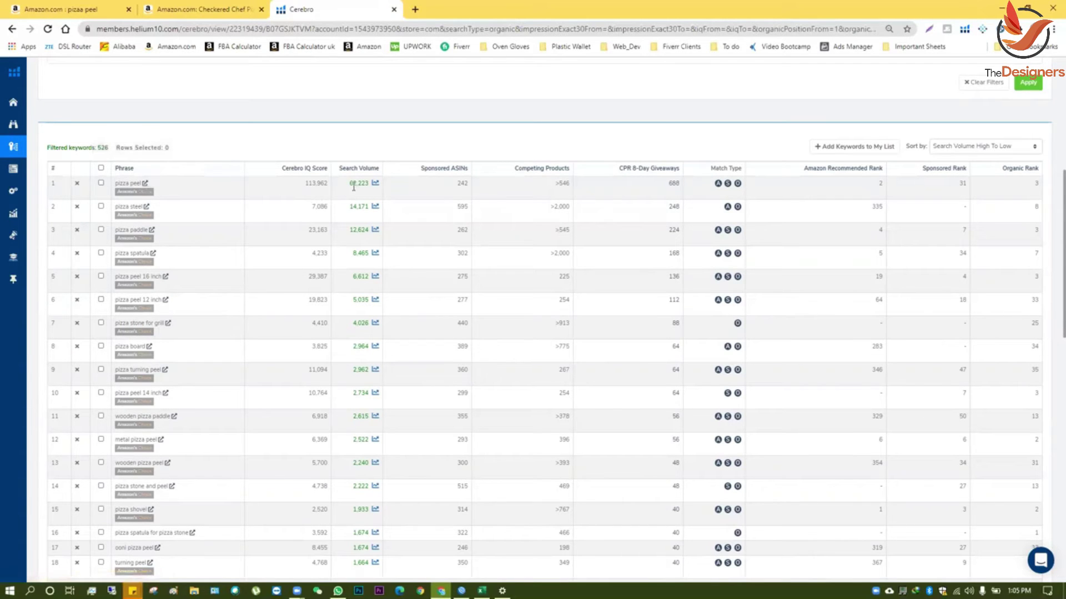
Open the Amazon results for the keyword "pizza peel" from Cerebro and examine how relevant the listed products are.
click(145, 184)
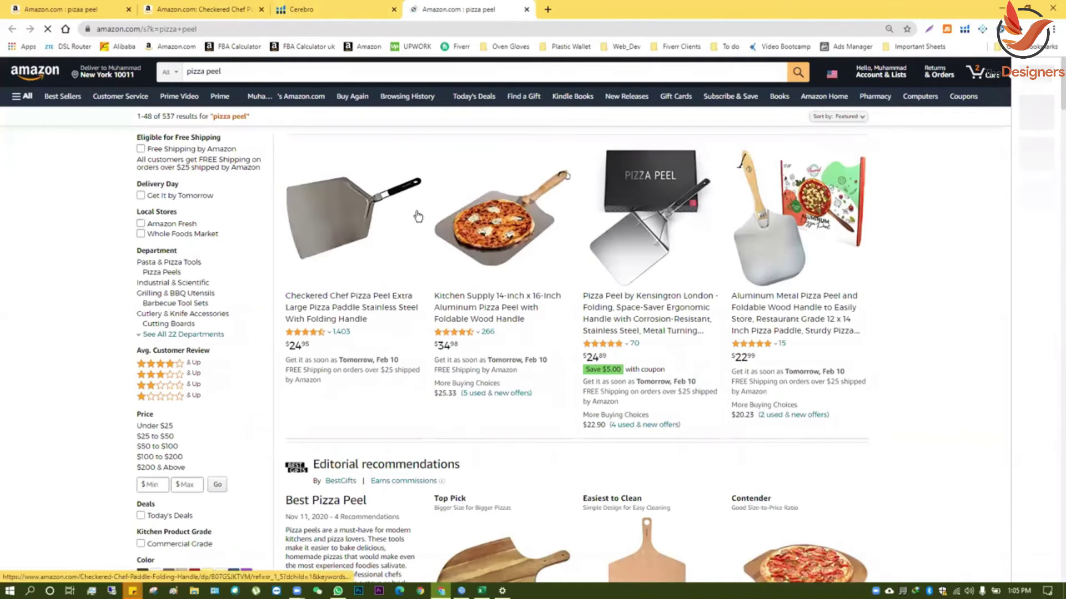
scroll(660, 307, down, 10)
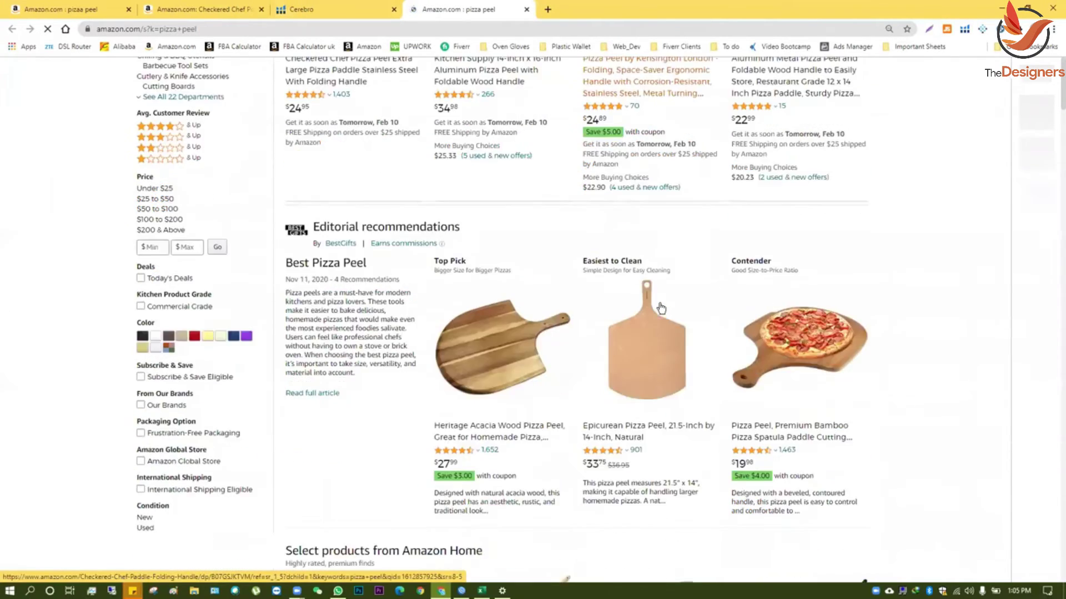
scroll(661, 307, down, 3)
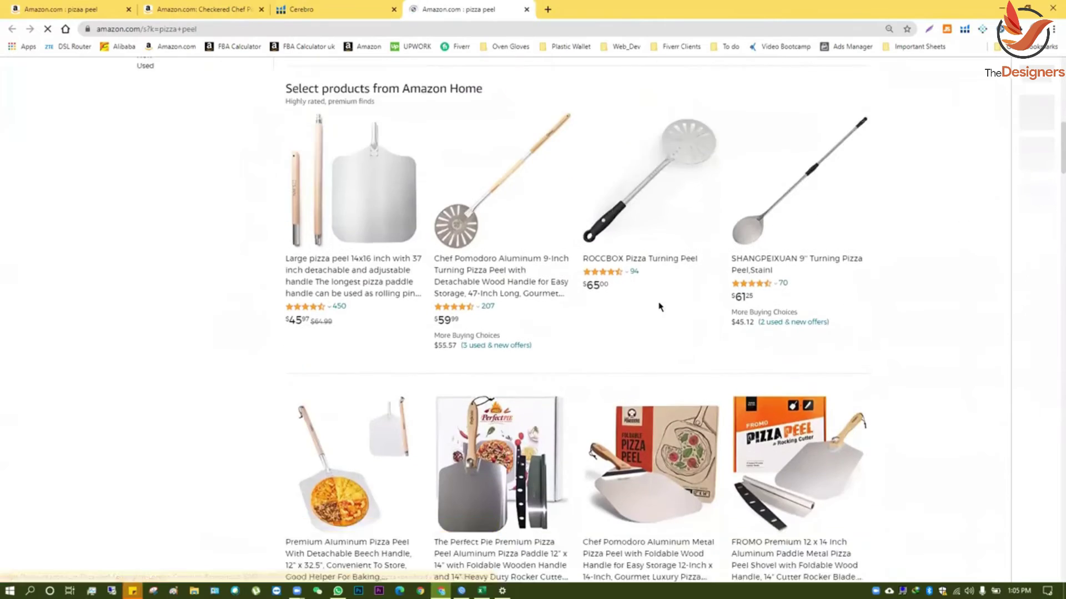
scroll(660, 307, up, 8)
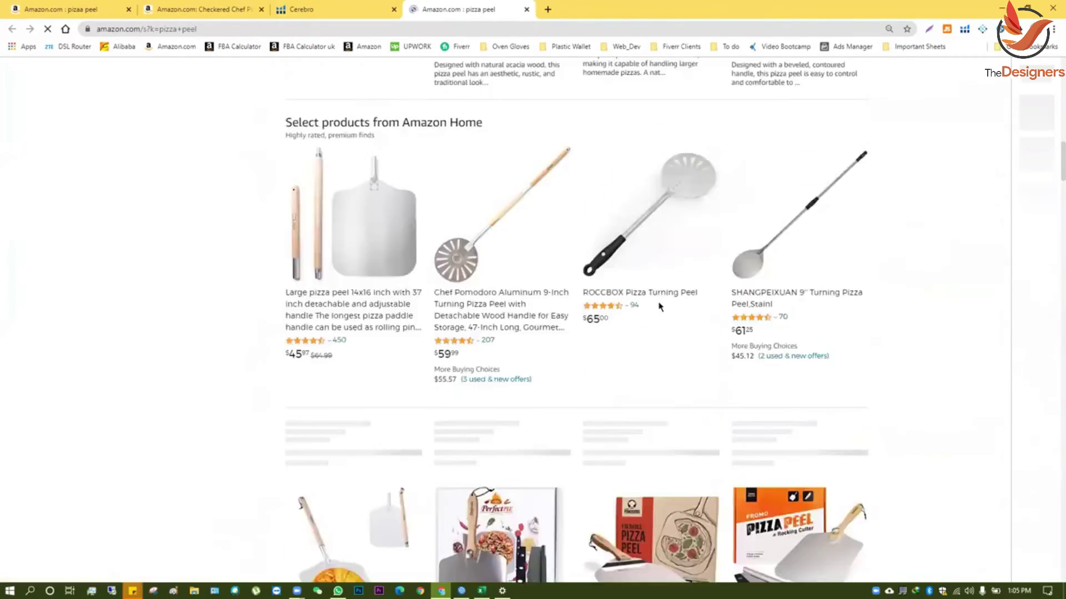
scroll(661, 307, up, 5)
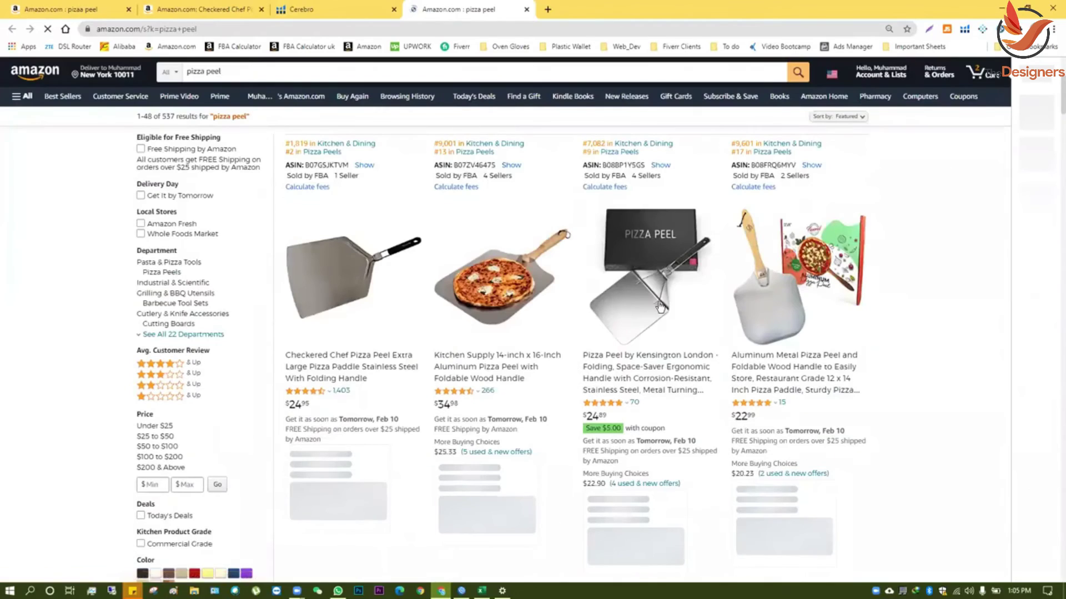
scroll(661, 307, down, 8)
scroll(660, 307, down, 10)
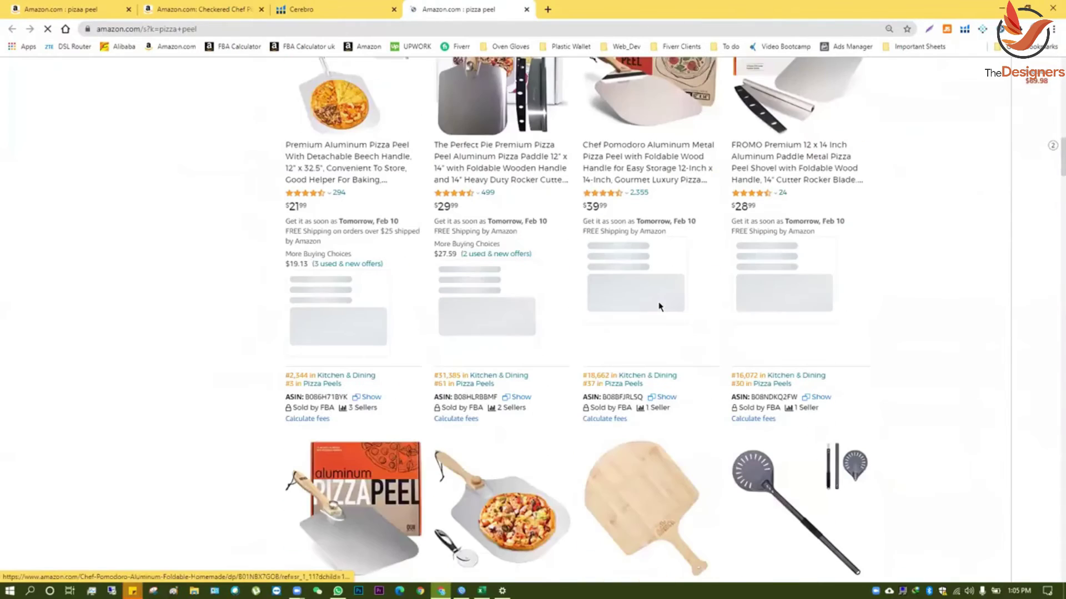
scroll(661, 307, down, 4)
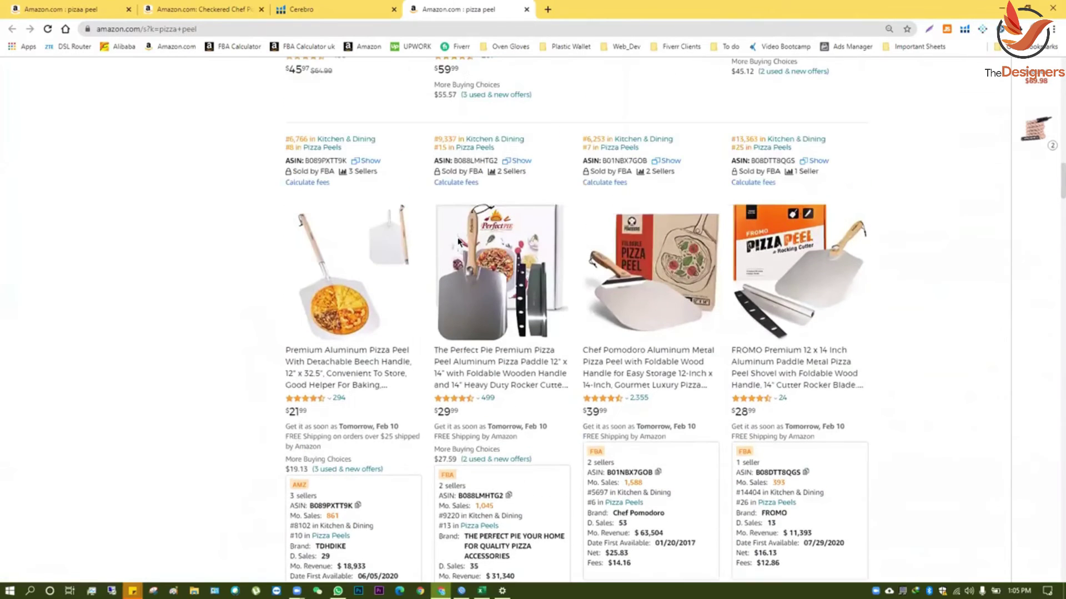
scroll(459, 240, down, 10)
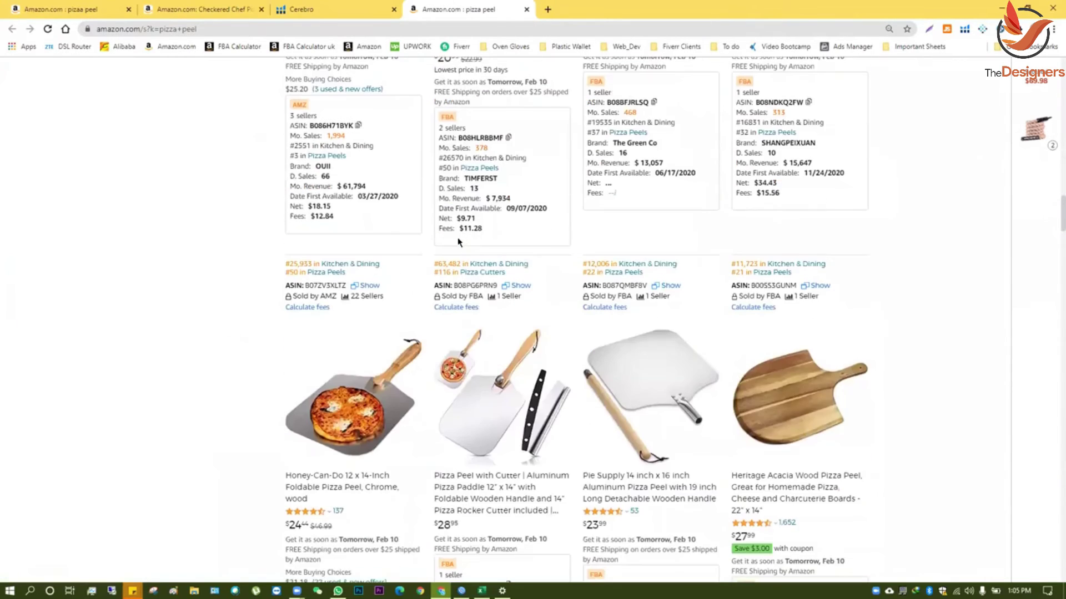
scroll(459, 240, down, 4)
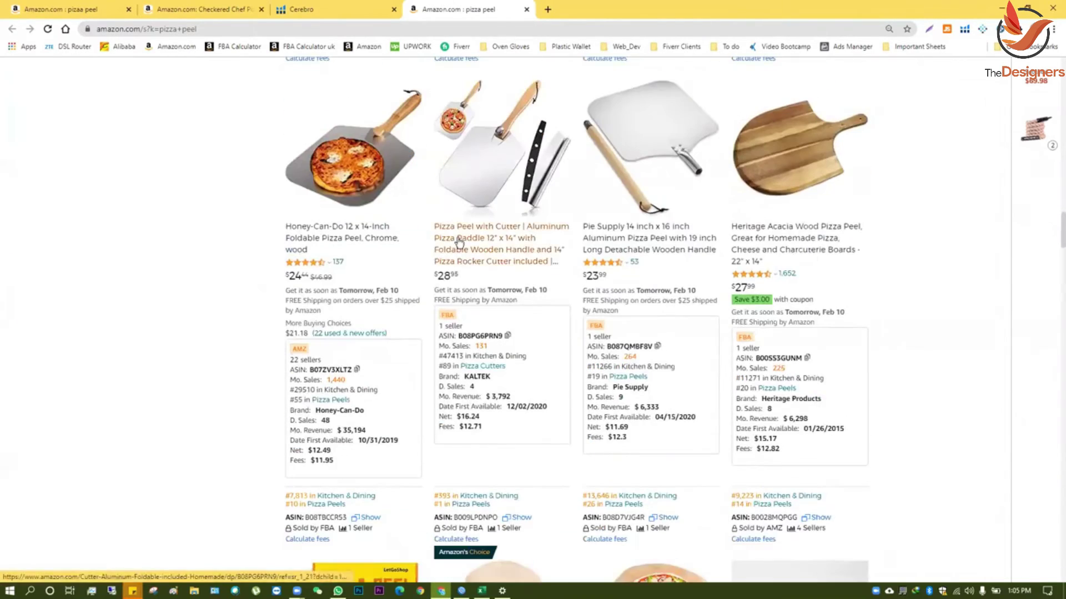
Check the product keyword table on the H10 sheet of the Excel workbook and return to Cerebro in Chrome.
click(335, 9)
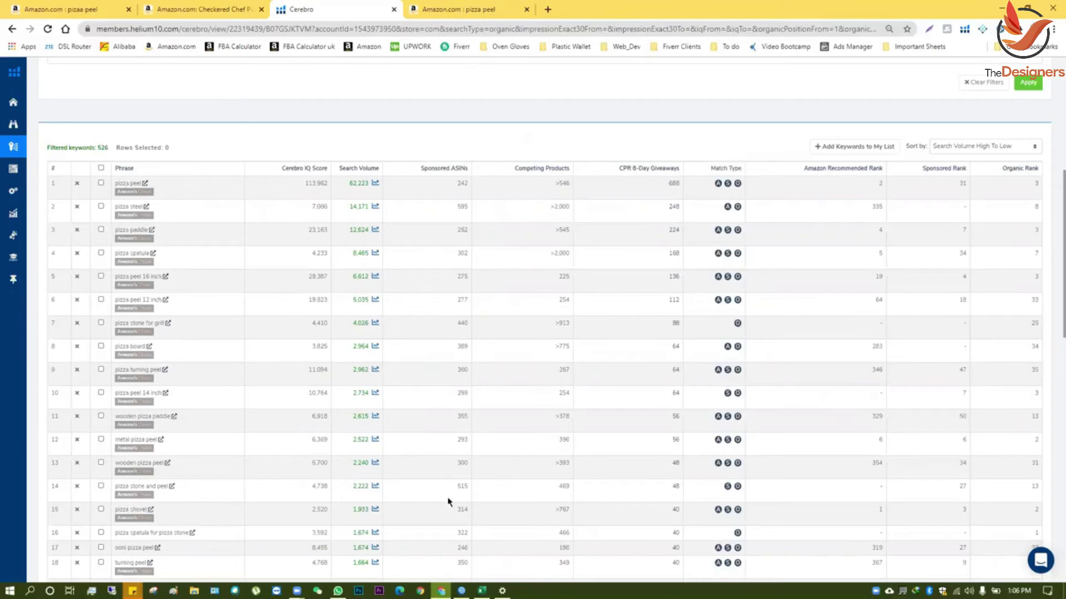
click(480, 591)
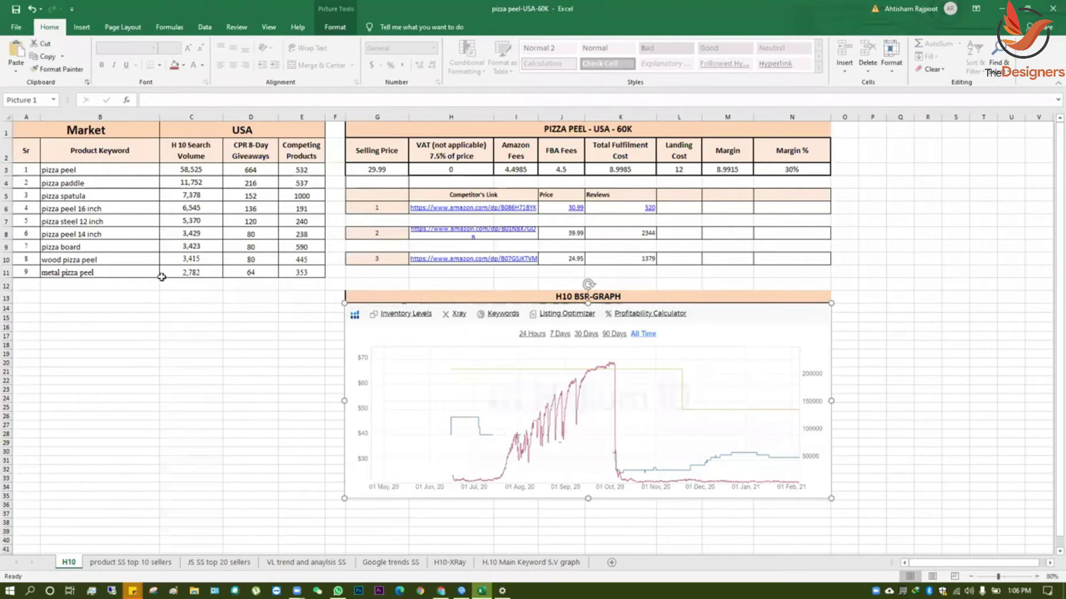
click(158, 247)
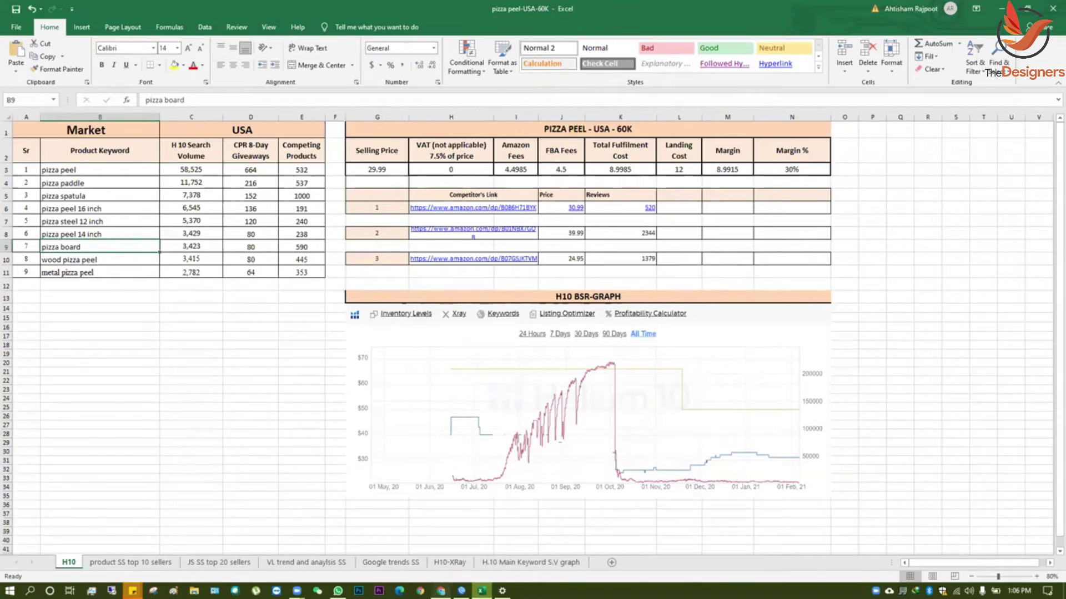
click(441, 590)
scroll(281, 209, up, 6)
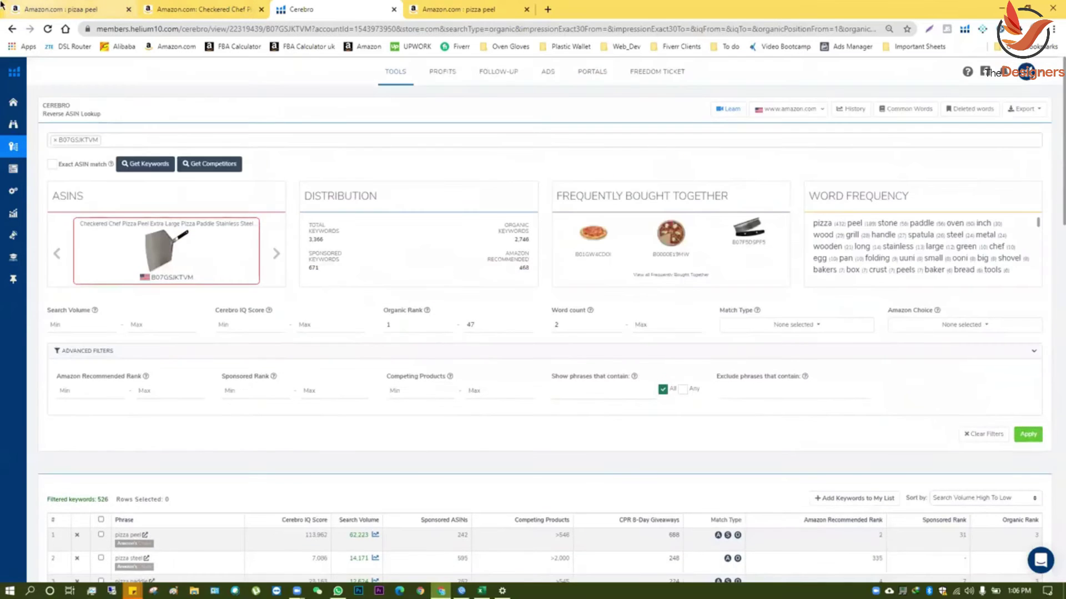
Revisit the original Amazon search results and look over Cerebro's filters and keyword list again.
click(46, 7)
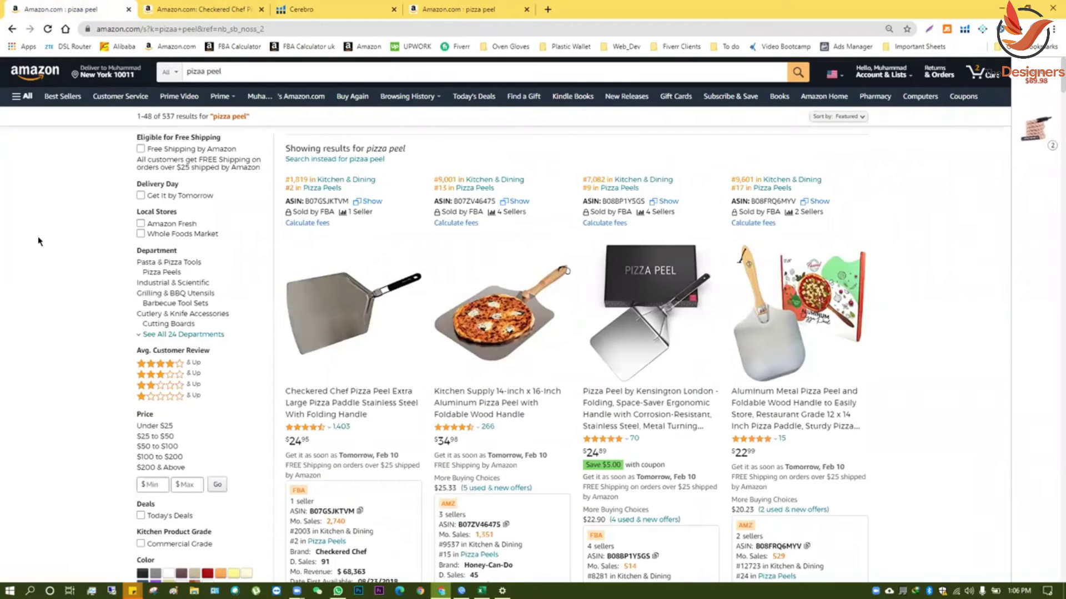
click(311, 9)
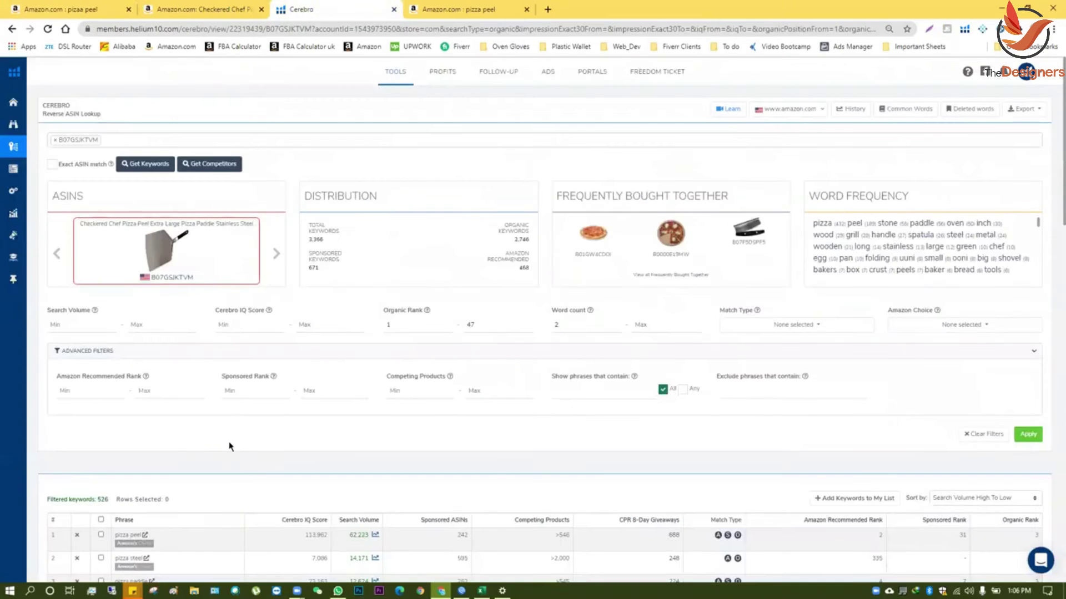
scroll(230, 447, down, 4)
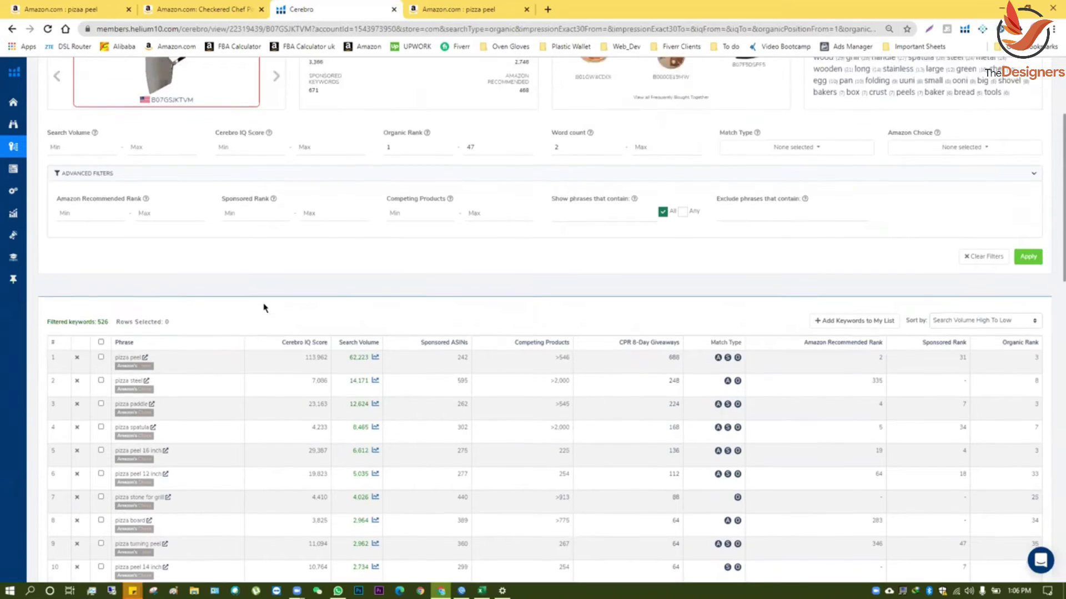
scroll(263, 307, up, 5)
Run Jungle Scout on the original Amazon search results, enlarge its window, and sort products by monthly revenue from high to low.
click(72, 8)
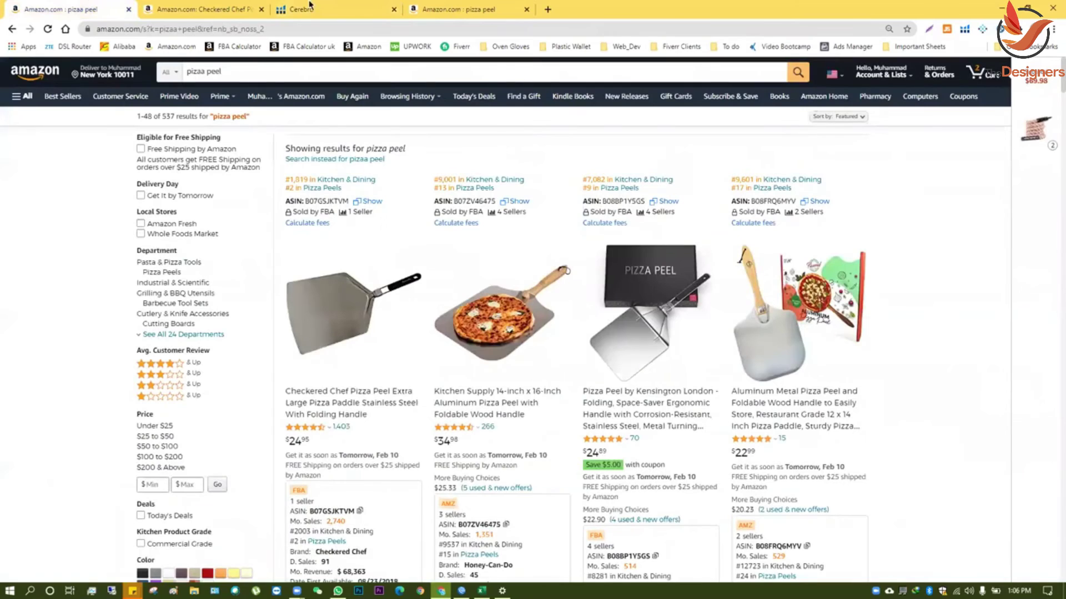
click(947, 30)
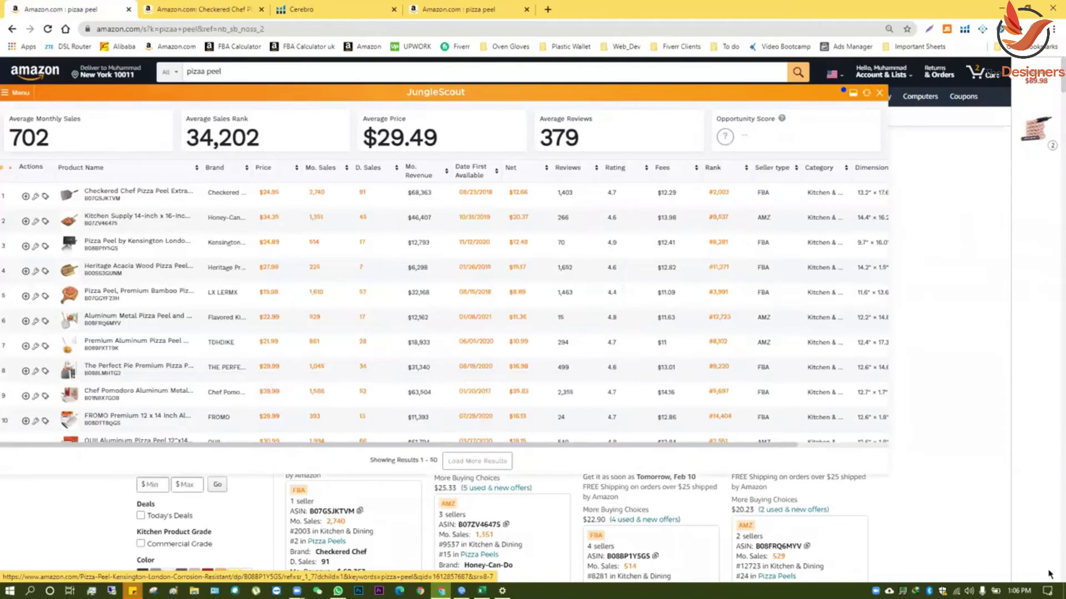
drag(1049, 575, 1054, 570)
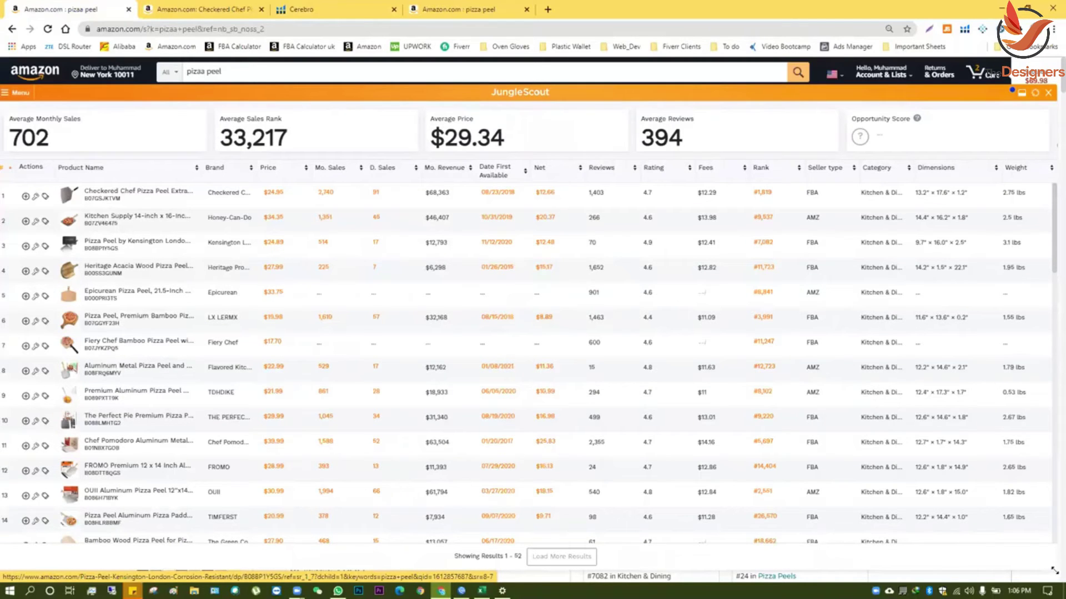
click(447, 169)
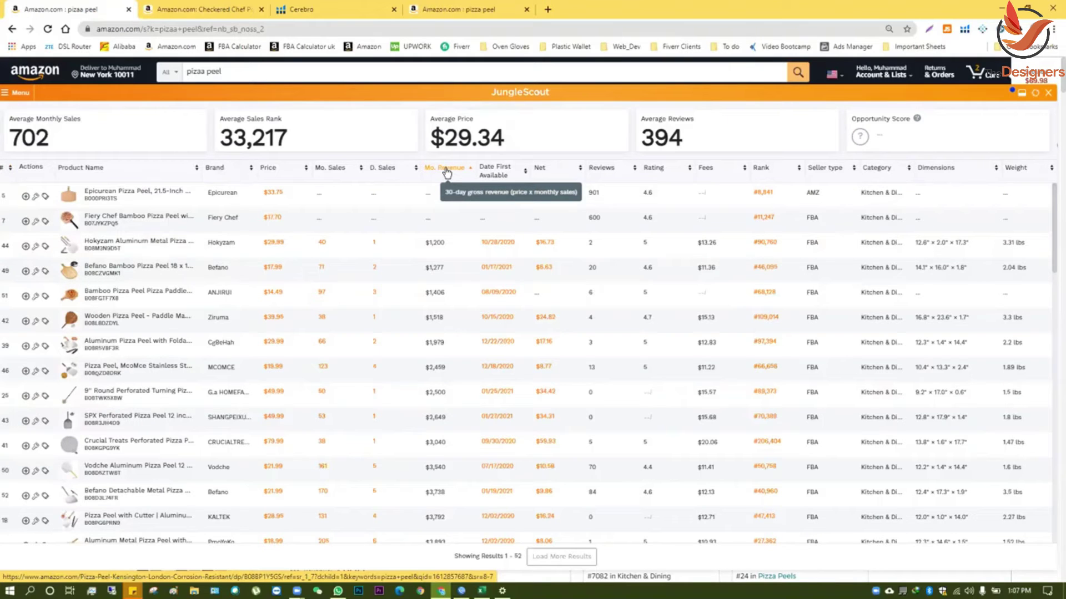
click(447, 169)
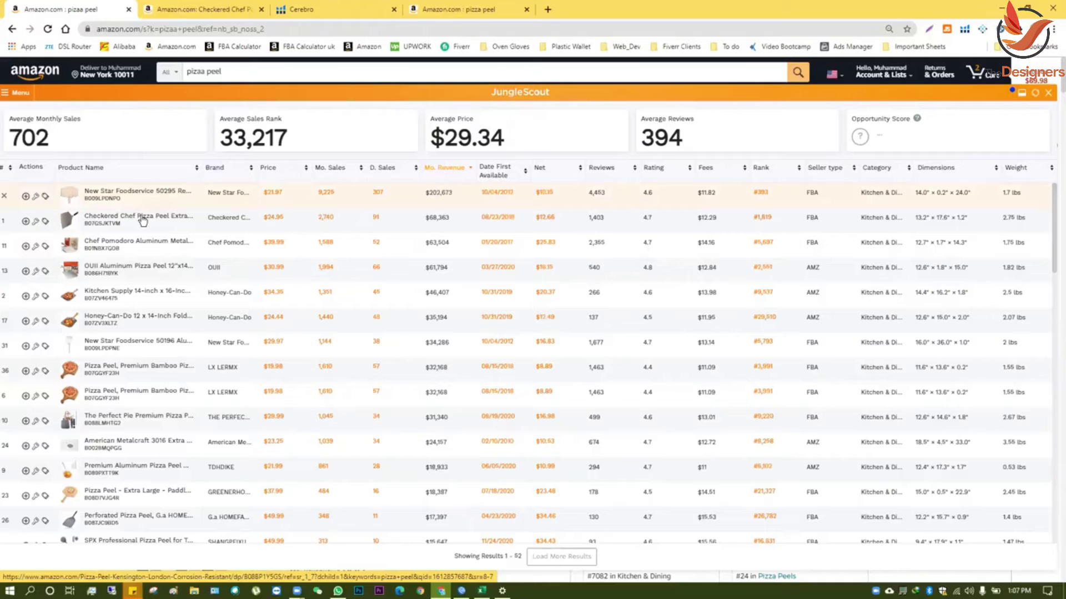
Open the Checkered Chef, Chef Pomodoro and OUII pizza peel listings from the Jungle Scout results in separate tabs.
mouse_move(143, 221)
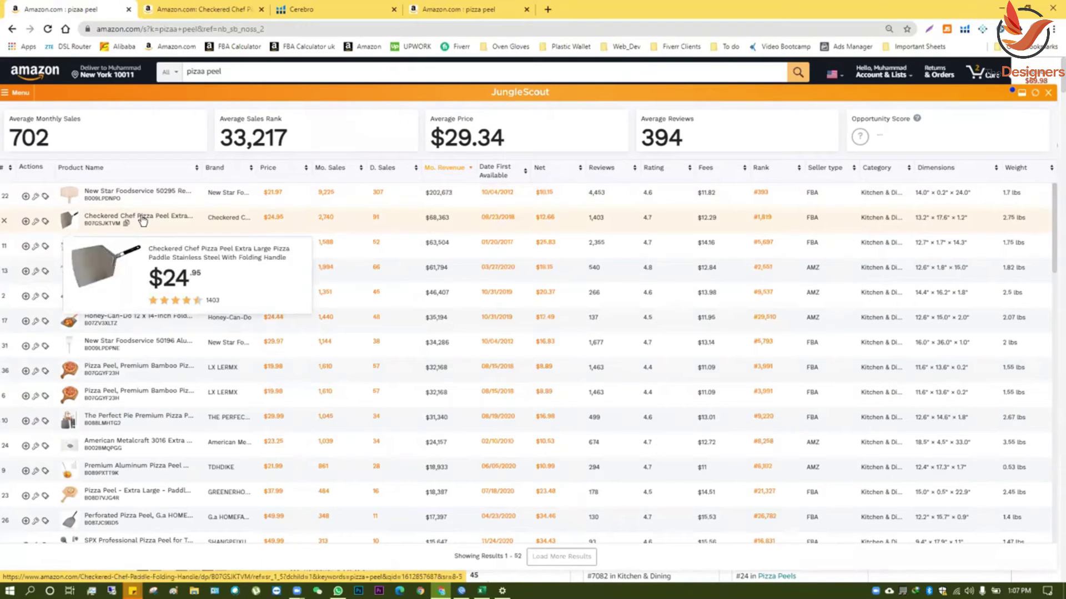
middle_click(143, 222)
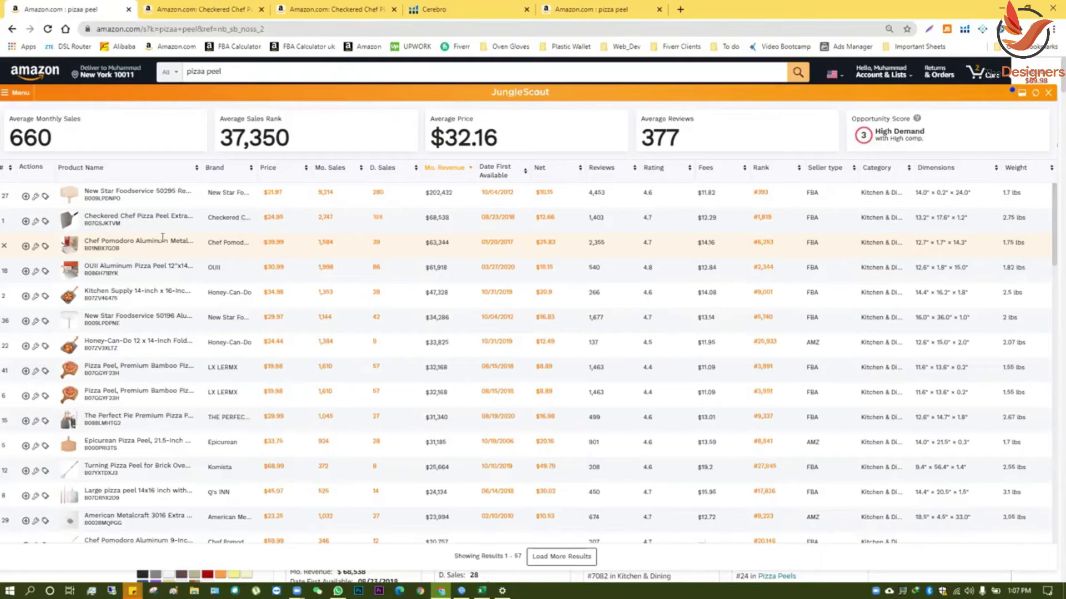
mouse_move(158, 246)
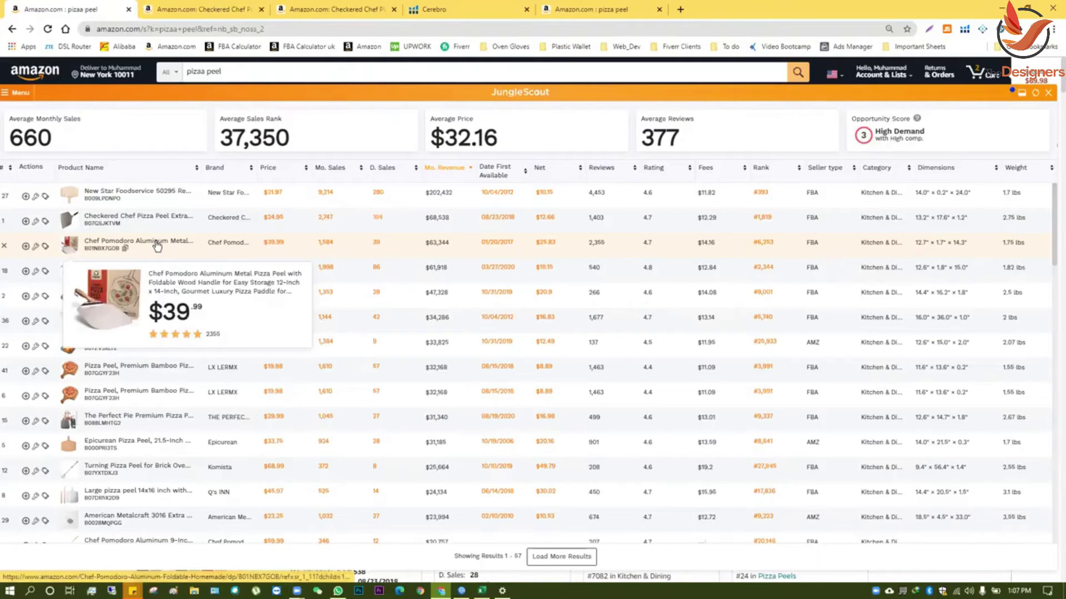
middle_click(157, 245)
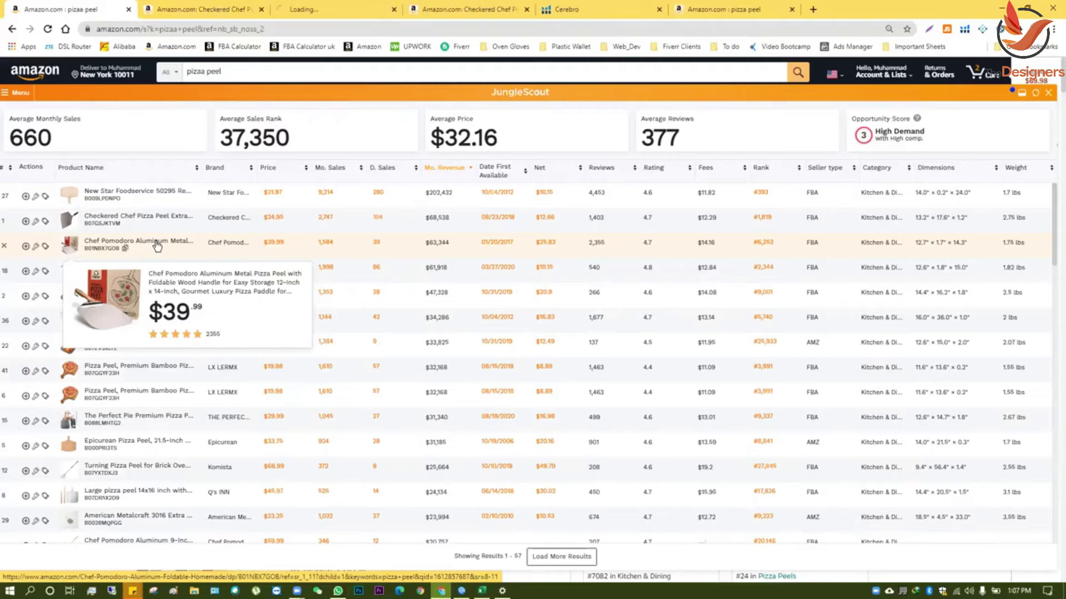
mouse_move(137, 265)
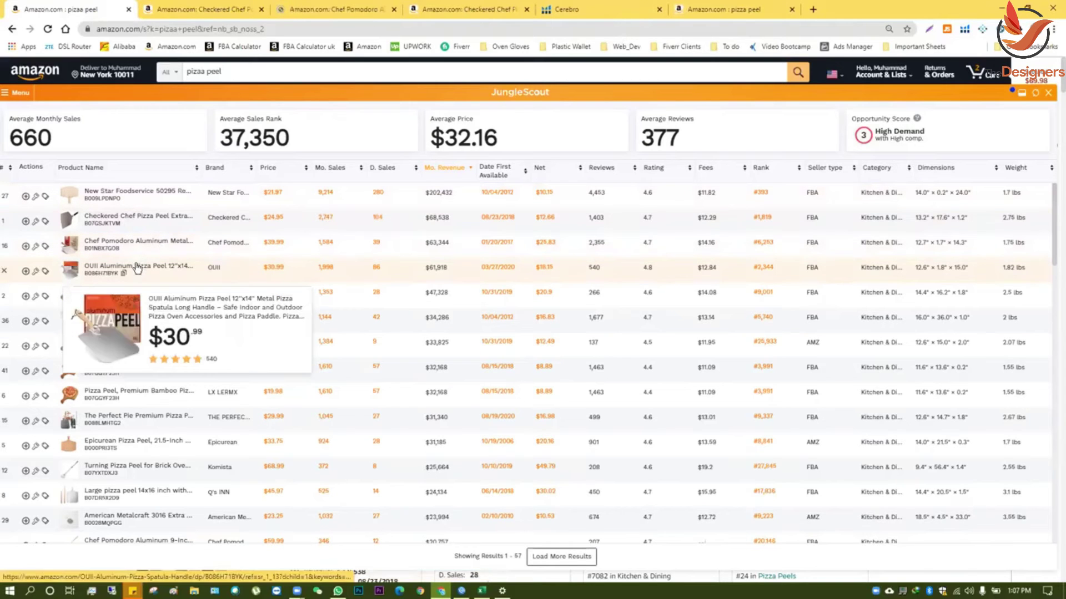
middle_click(138, 267)
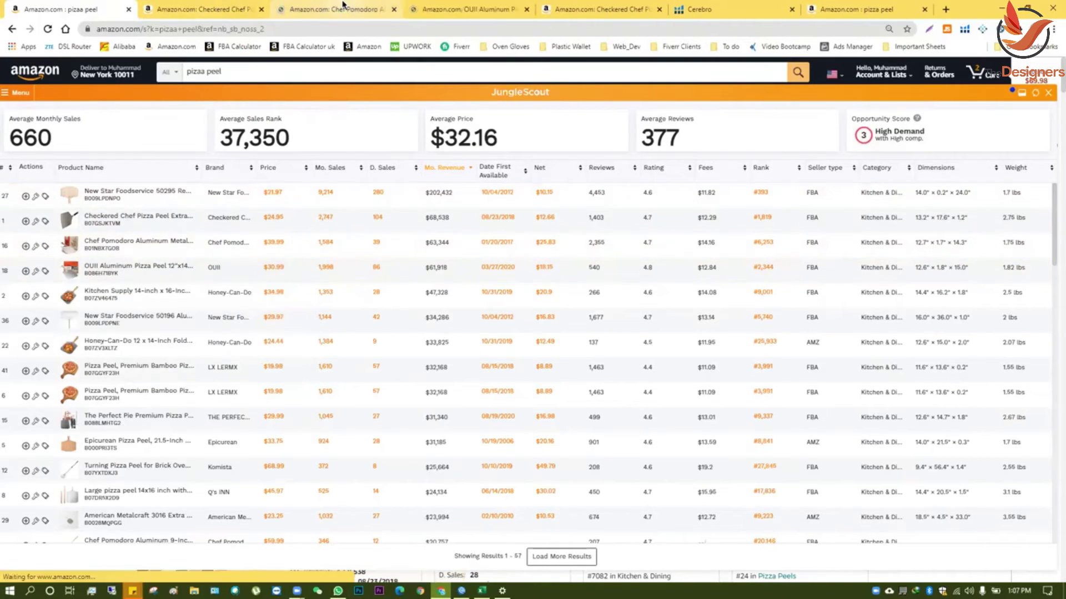
Look through the opened competitor listings, ending on the Checkered Chef pizza peel page.
click(348, 7)
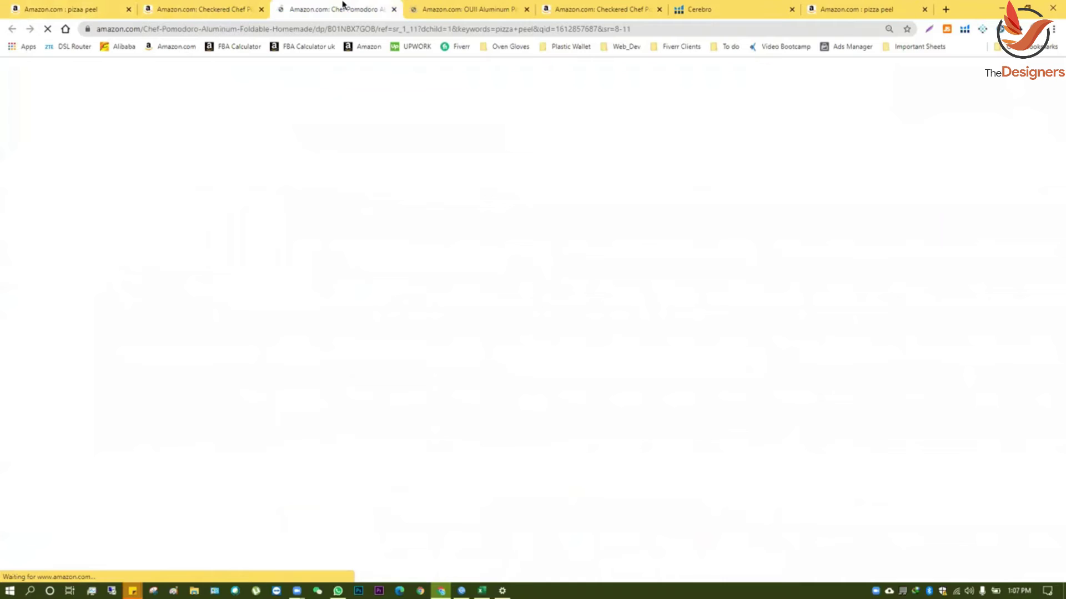
click(456, 7)
key(ctrl+Tab)
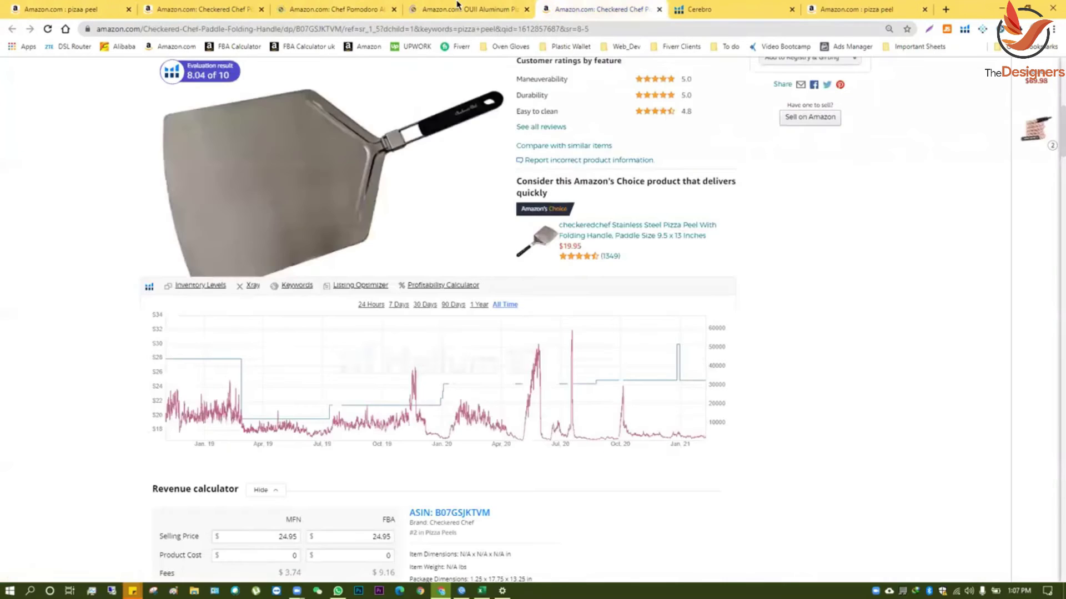
click(457, 8)
click(322, 8)
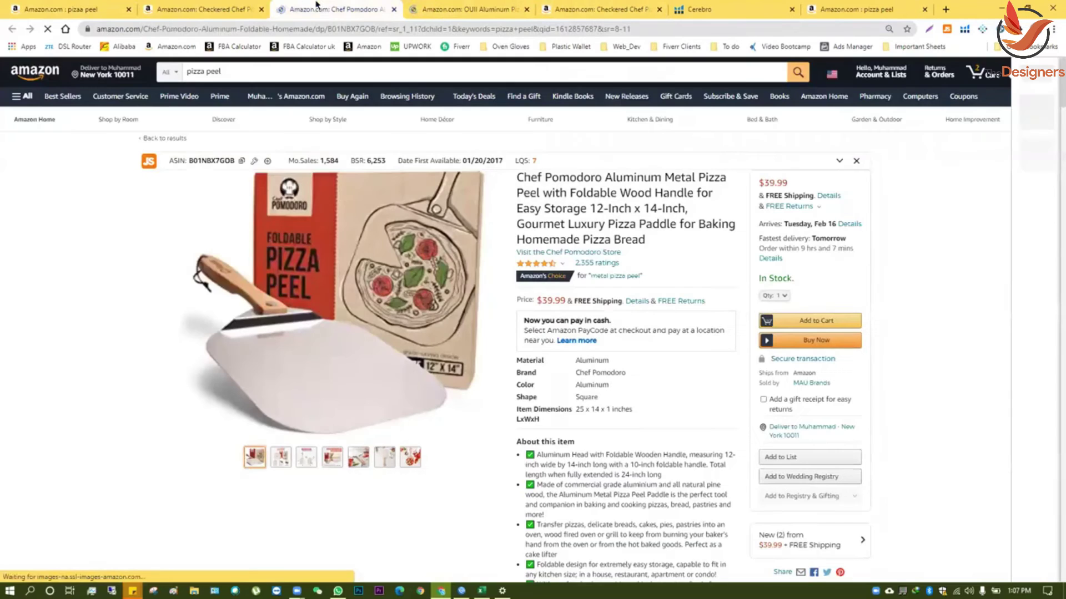
click(213, 8)
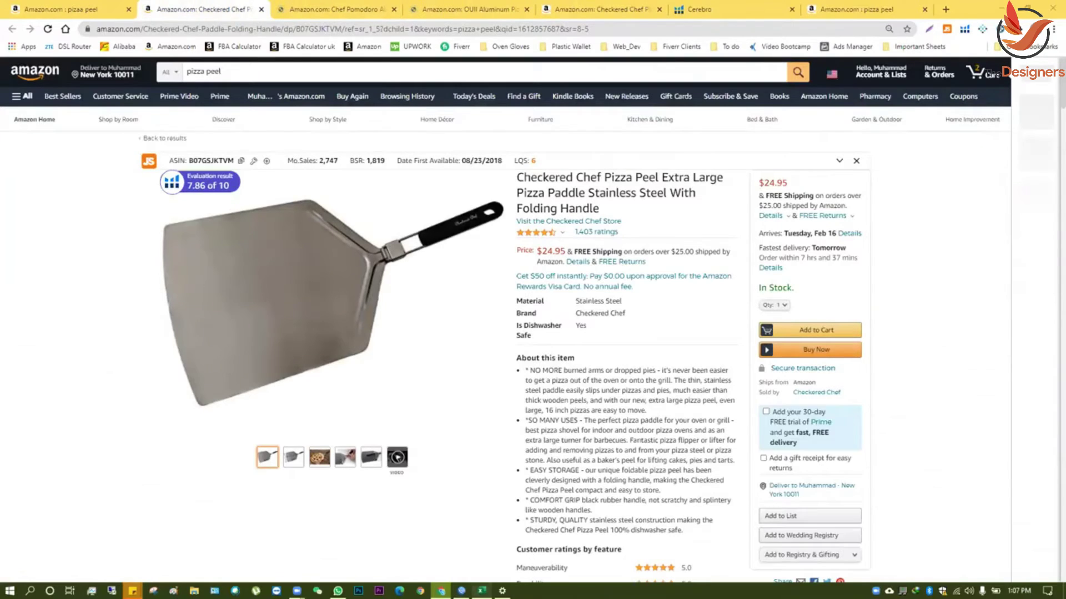
Copy the Checkered Chef listing's URL from Chrome and paste it over the first competitor's link on the Excel H10 sheet.
click(482, 589)
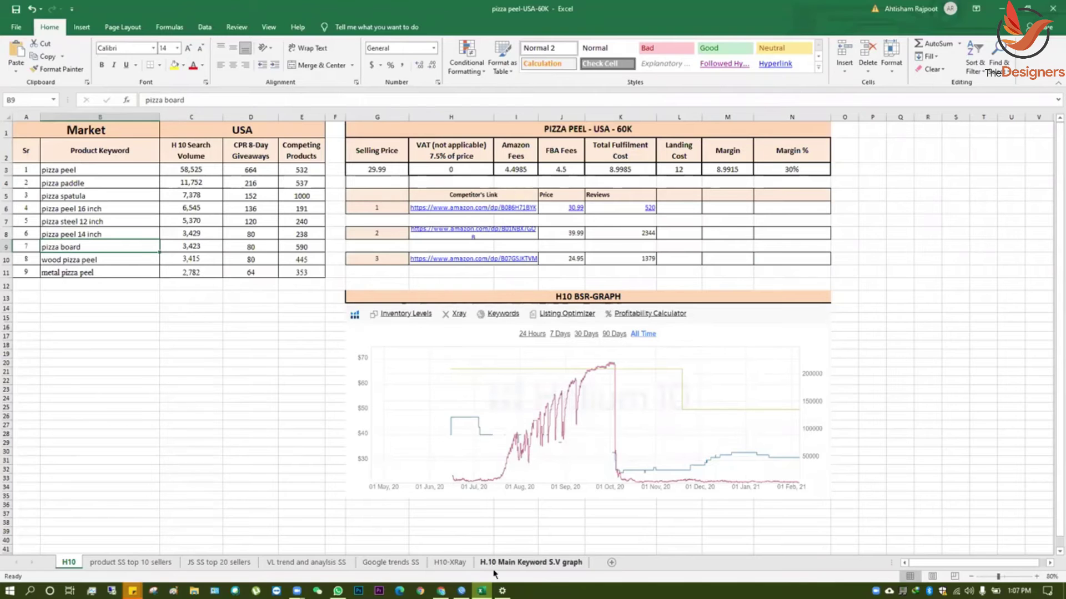
click(441, 591)
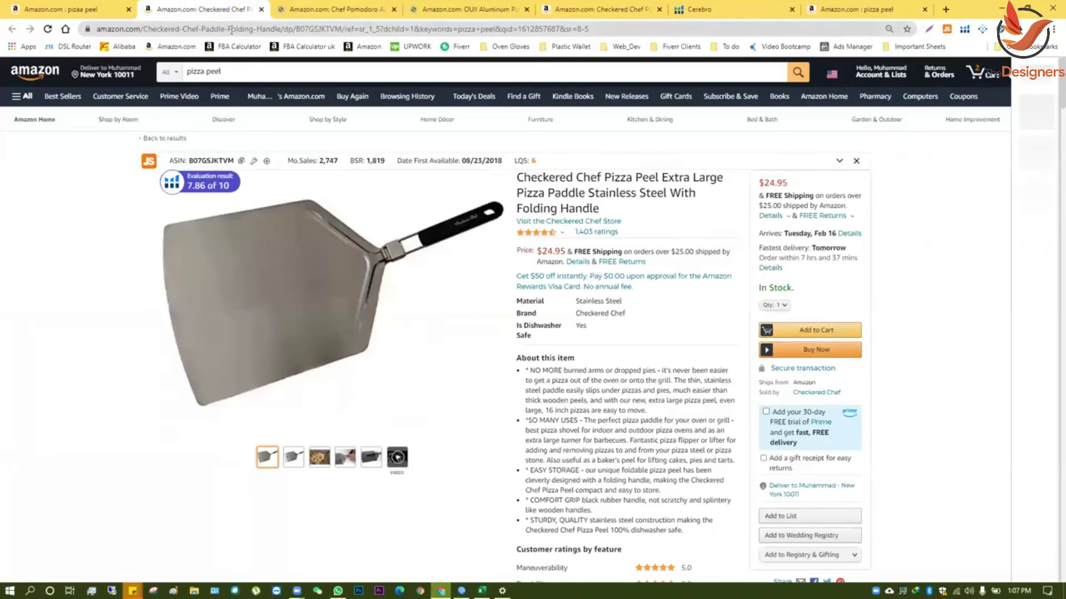
click(232, 29)
key(ctrl+c)
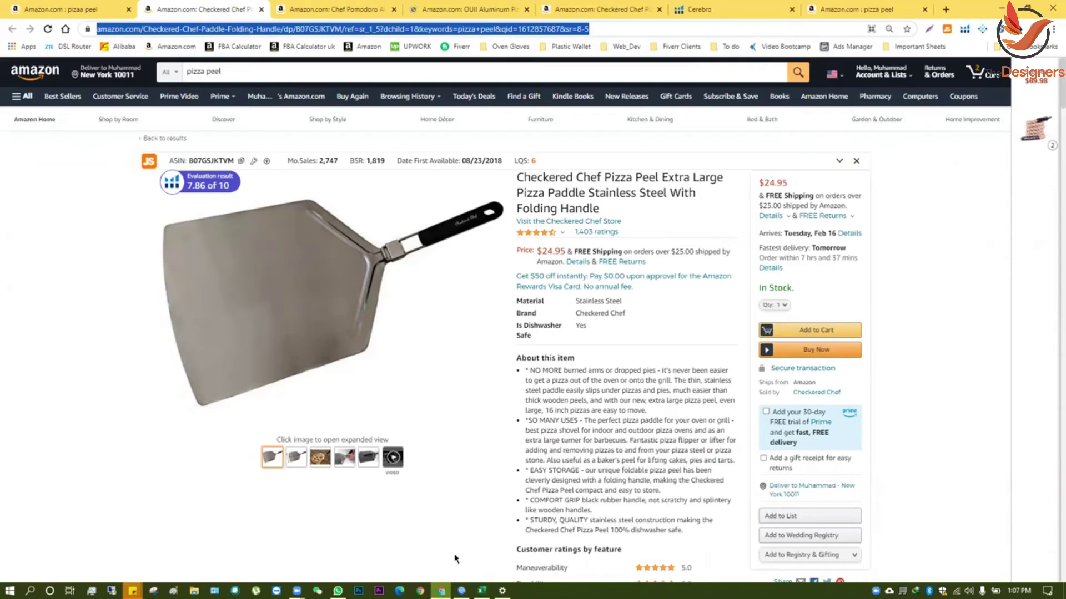
click(482, 590)
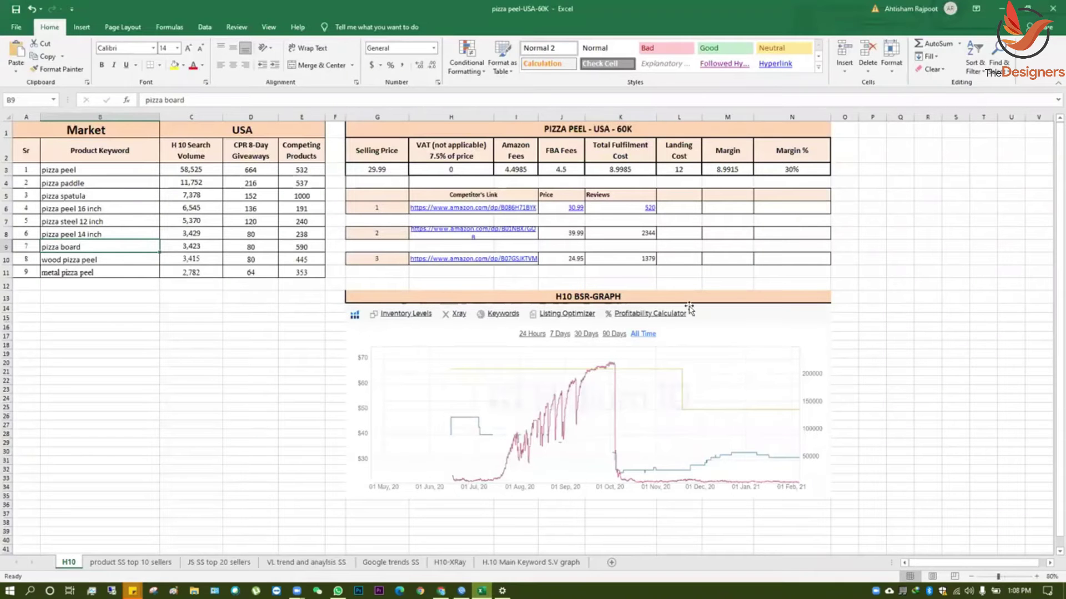
click(530, 220)
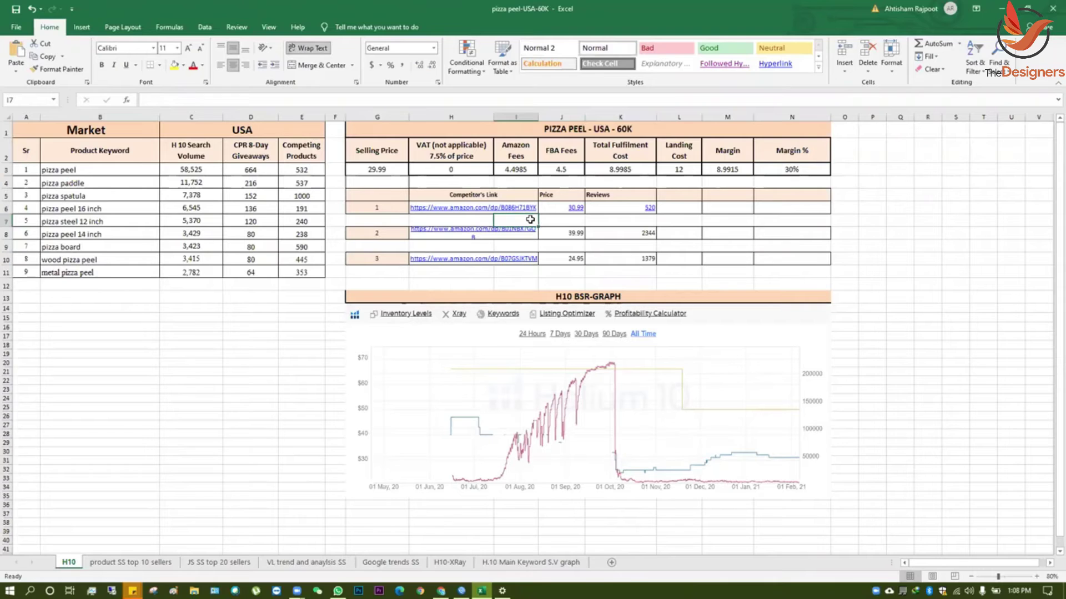
key(Up)
key(BackSpace)
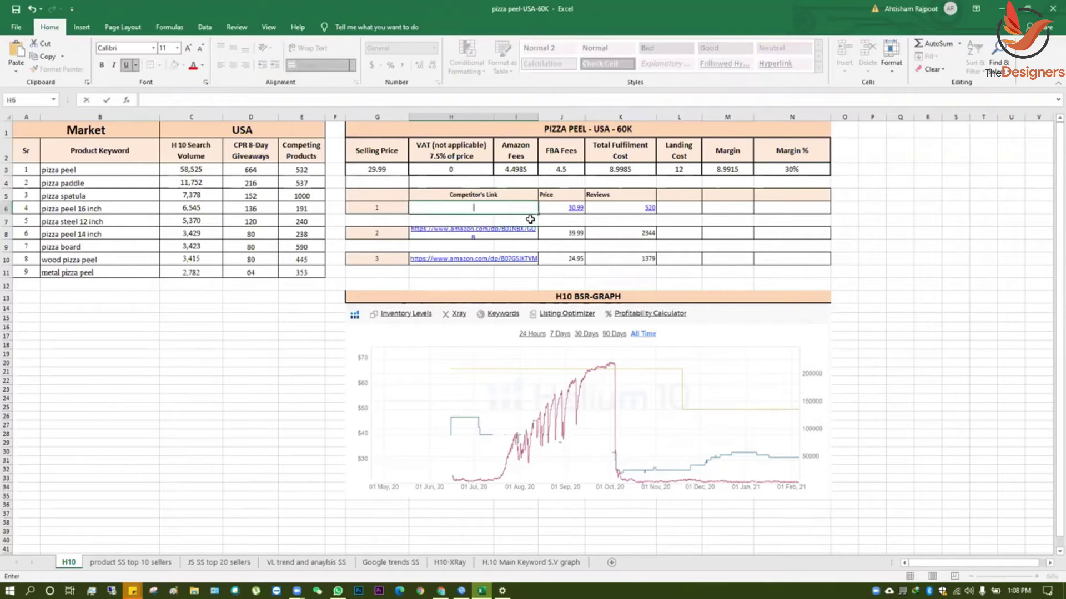
key(ctrl+v)
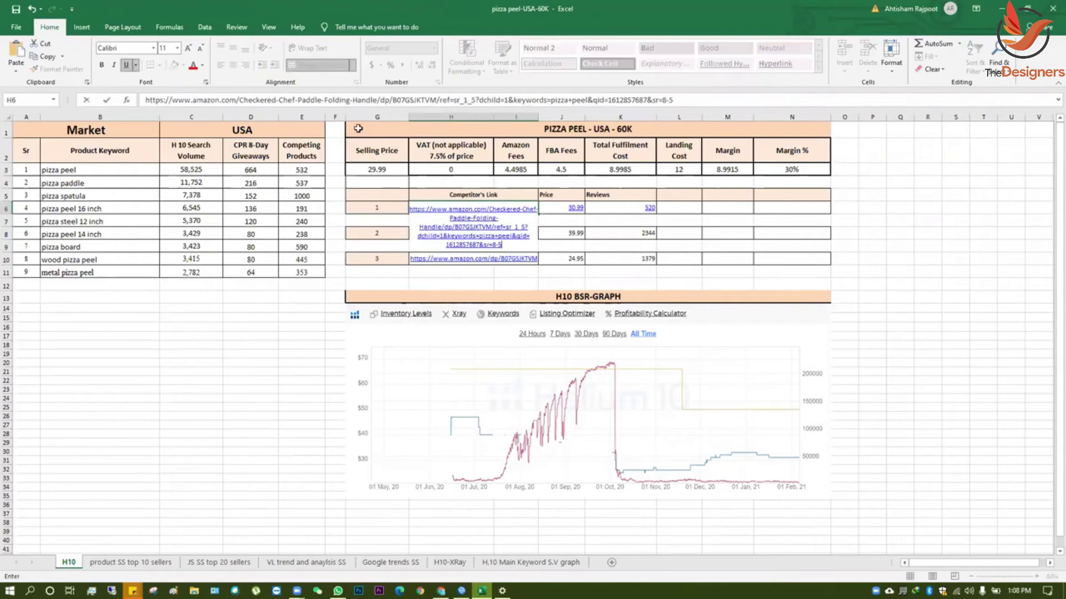
Remove the product-name segment between "amazon.com/" and "dp/" from the first competitor's link.
click(382, 102)
key(BackSpace)
key(BackSpace)
key(BackSpace)
key(BackSpace)
key(BackSpace)
key(BackSpace)
key(BackSpace)
key(BackSpace)
key(BackSpace)
key(BackSpace)
key(BackSpace)
key(BackSpace)
key(BackSpace)
key(BackSpace)
key(BackSpace)
key(BackSpace)
key(BackSpace)
key(BackSpace)
key(BackSpace)
key(BackSpace)
key(BackSpace)
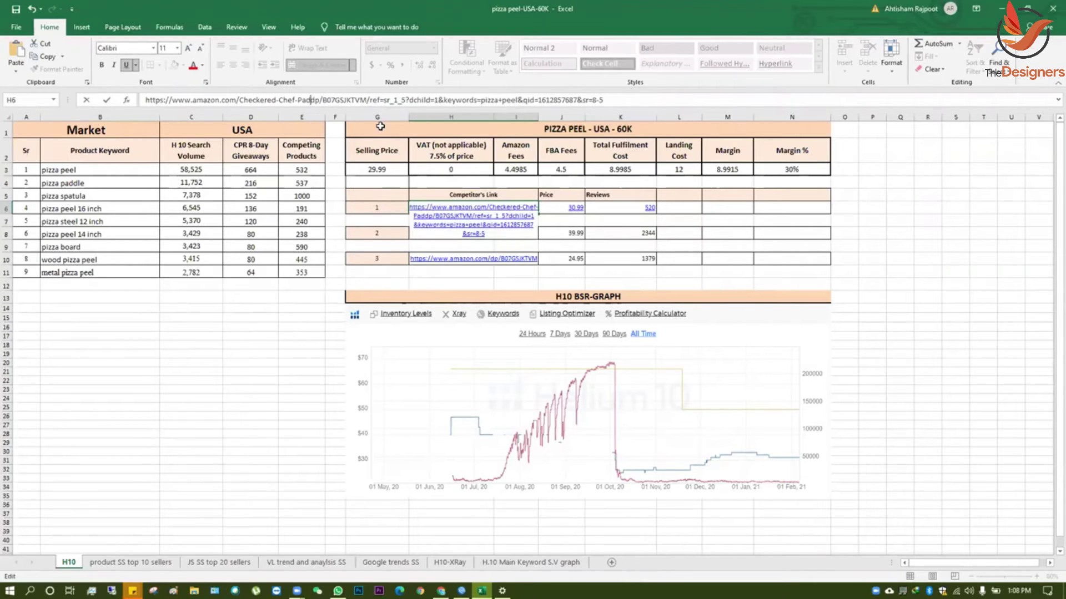
key(BackSpace)
key(BackSpace)
key(BackSpace)
key(BackSpace)
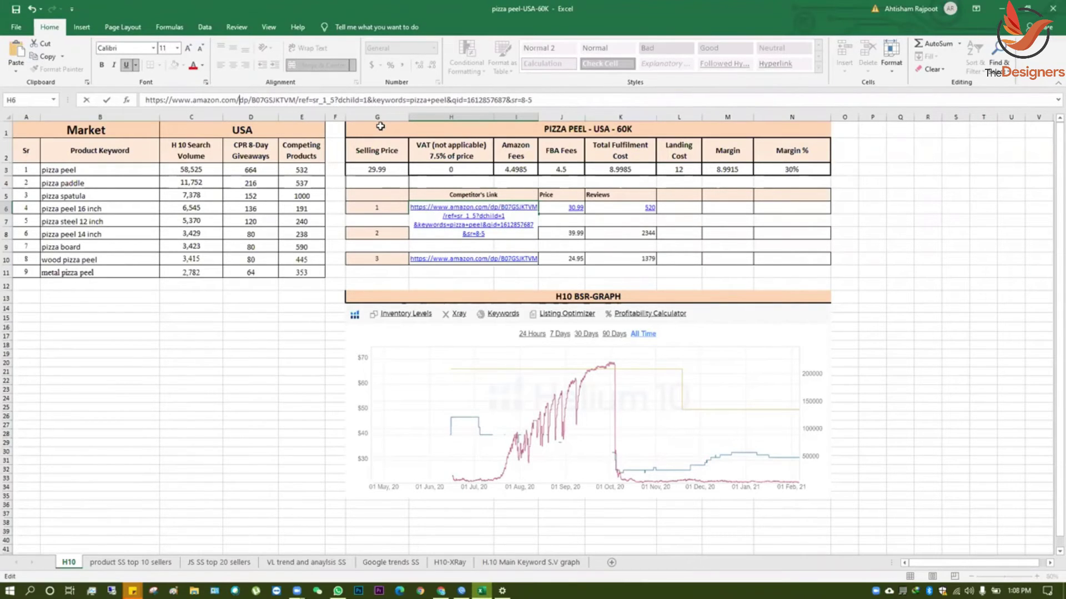
click(541, 101)
key(BackSpace)
key(BackSpace)
key(BackSpace)
key(BackSpace)
key(BackSpace)
key(BackSpace)
key(BackSpace)
key(BackSpace)
key(BackSpace)
key(BackSpace)
key(BackSpace)
key(BackSpace)
key(BackSpace)
key(BackSpace)
key(BackSpace)
key(BackSpace)
key(BackSpace)
key(BackSpace)
key(BackSpace)
key(BackSpace)
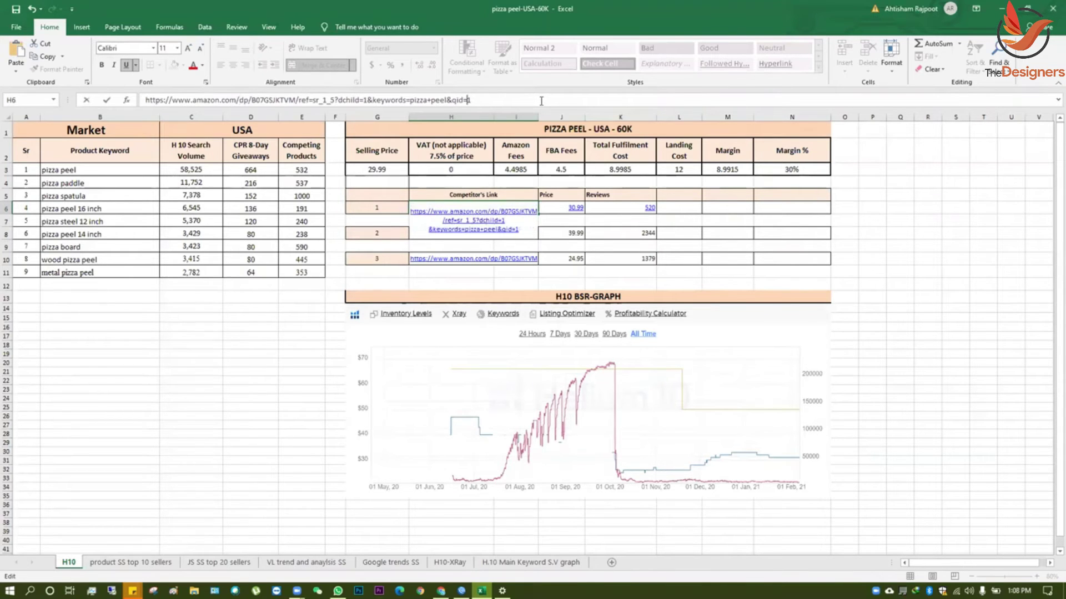
key(BackSpace)
key(BackSpace)
key(BackSpace)
key(BackSpace)
key(BackSpace)
key(BackSpace)
key(BackSpace)
key(BackSpace)
key(BackSpace)
key(BackSpace)
key(BackSpace)
key(BackSpace)
key(BackSpace)
key(BackSpace)
key(BackSpace)
key(BackSpace)
key(BackSpace)
key(BackSpace)
key(BackSpace)
key(BackSpace)
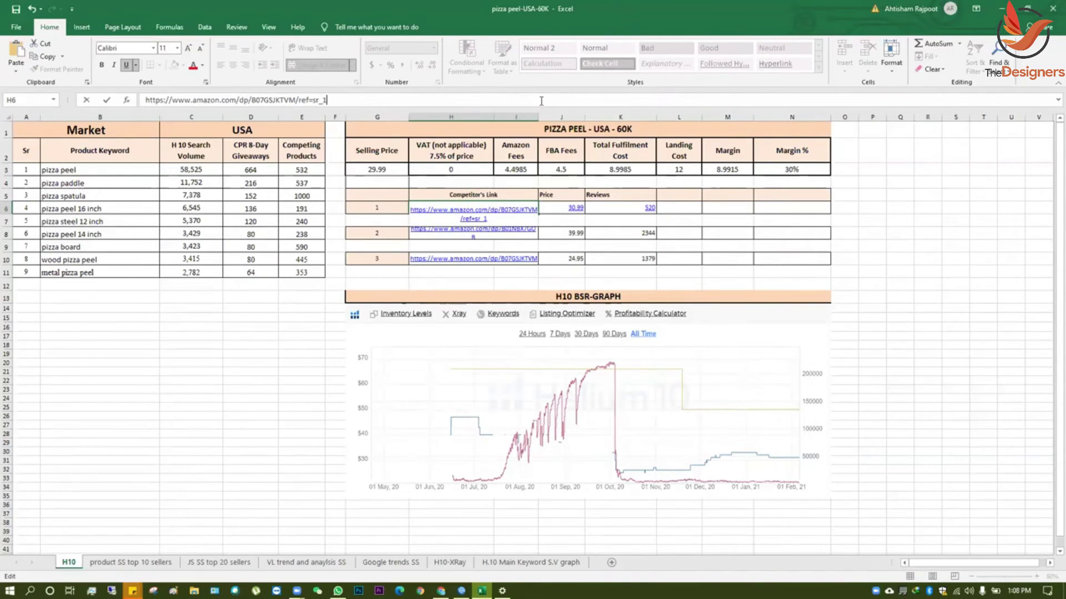
key(BackSpace)
key(BackSpace)
key(BackSpace)
key(BackSpace)
key(BackSpace)
key(BackSpace)
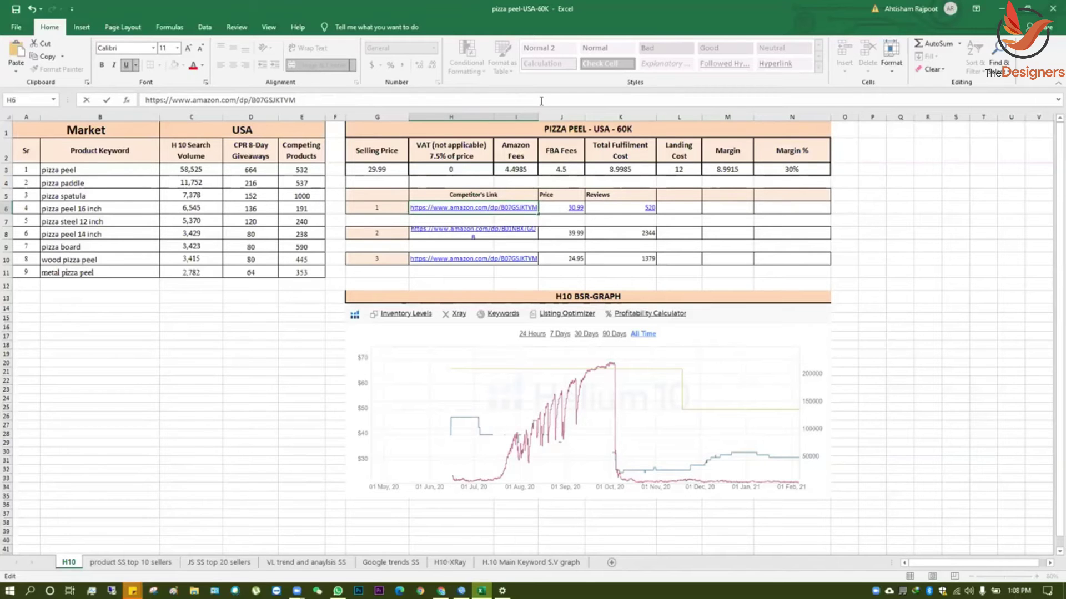
key(Return)
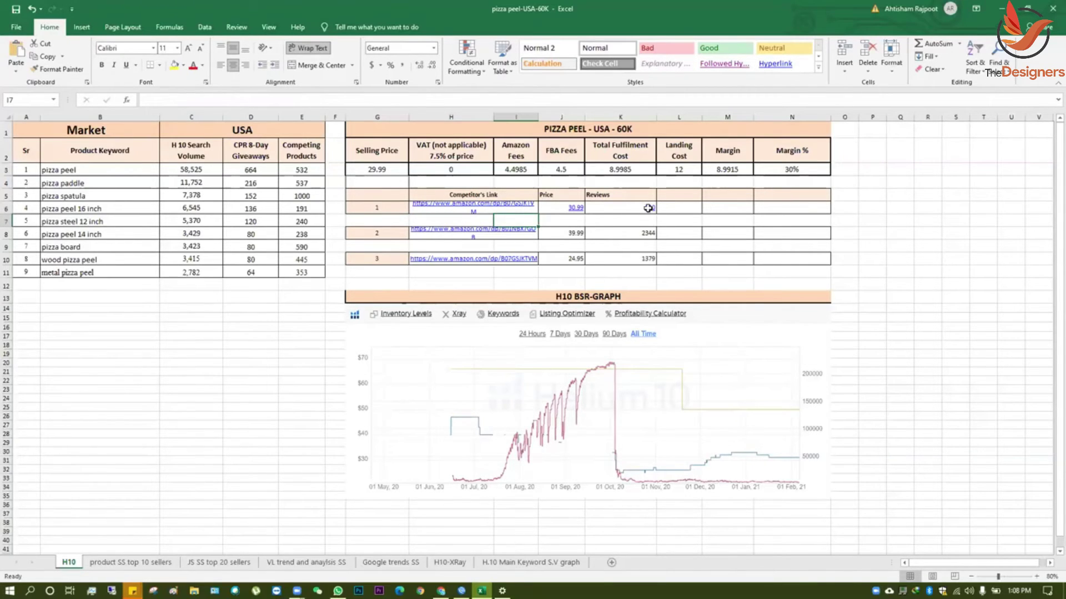
key(Up)
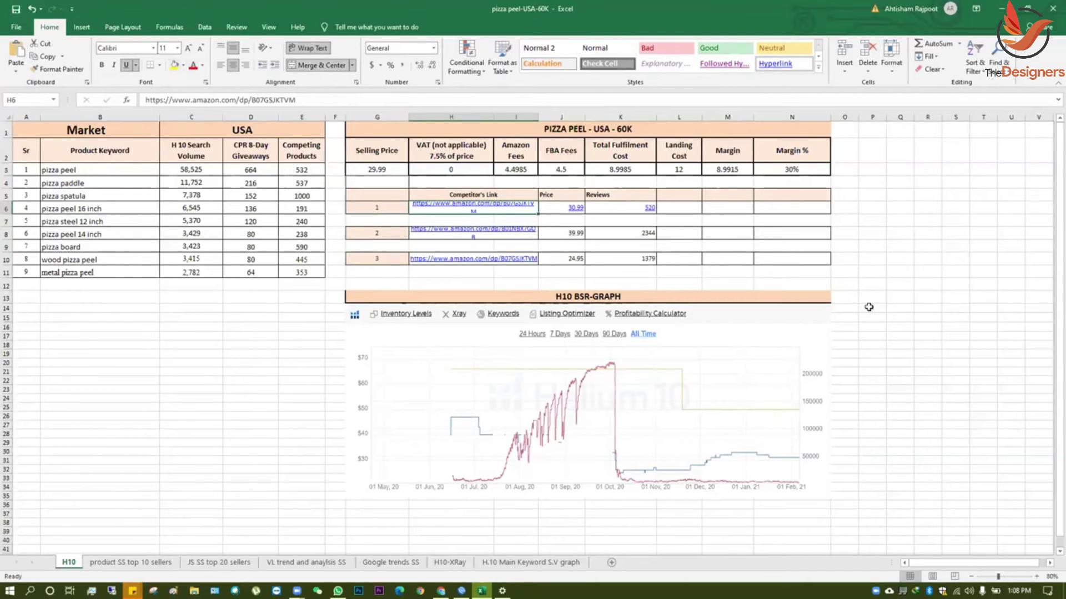
click(937, 282)
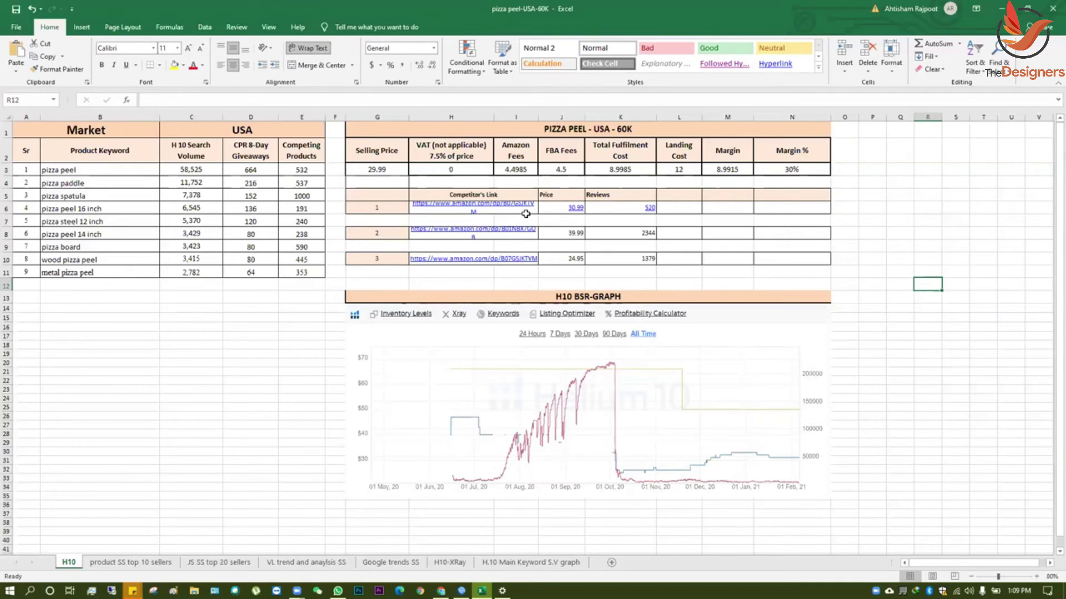
In Chrome, copy the Checkered Chef ASIN from its URL, then search Google for "amazon fba calculator" and open the Seller Central calculator.
click(440, 591)
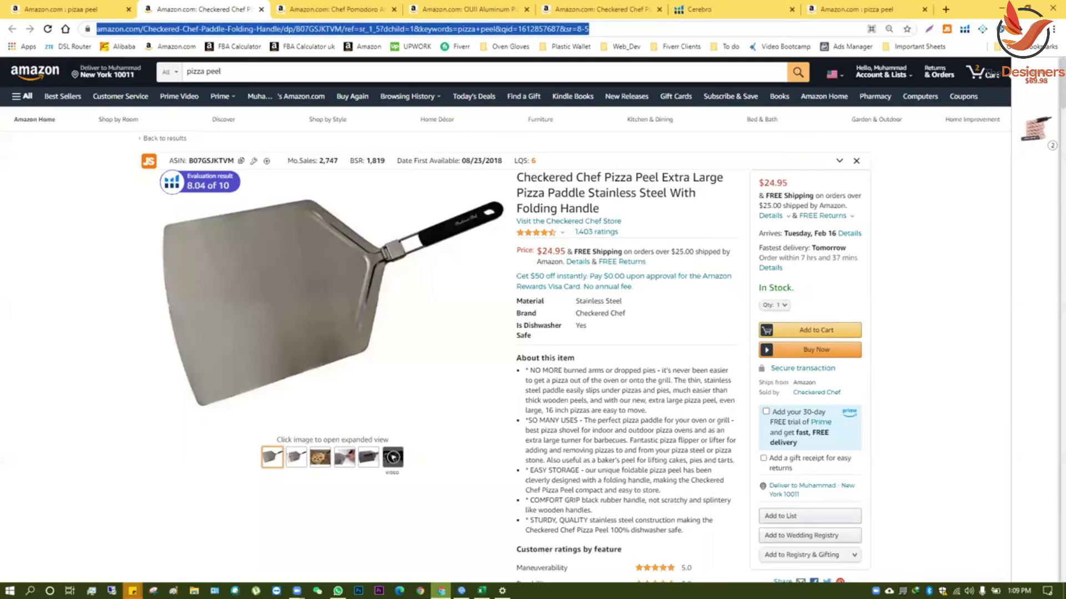
double_click(324, 28)
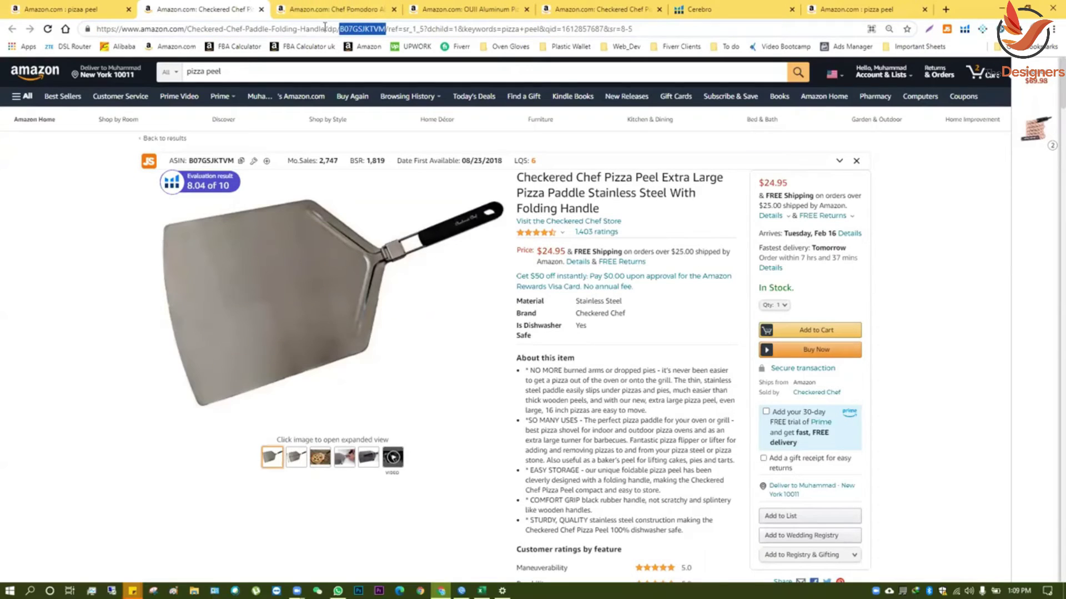
click(945, 9)
text(amazon)
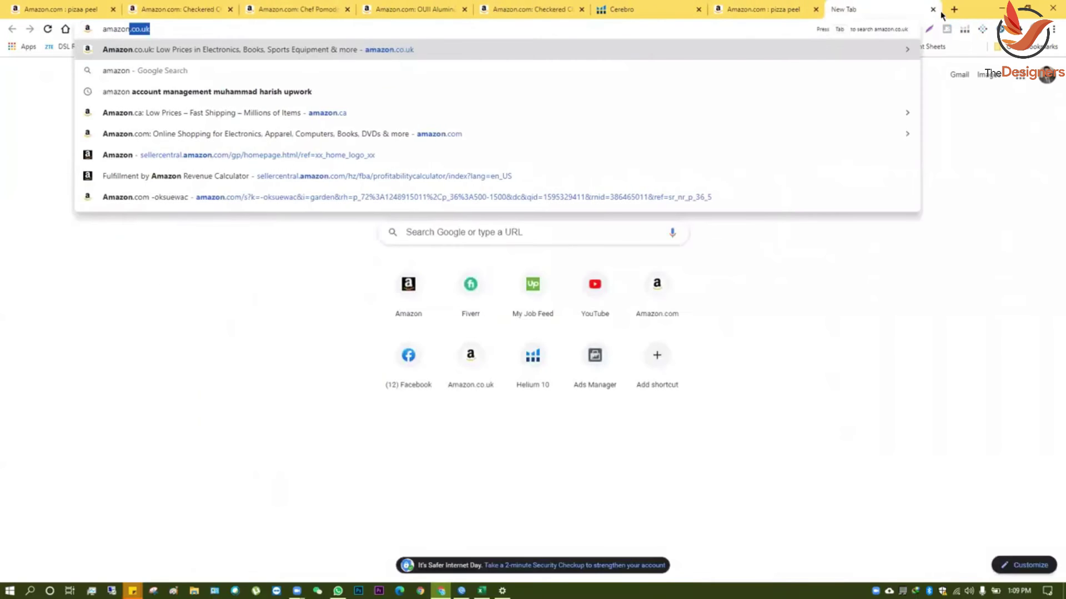
text( fba calculator)
key(Return)
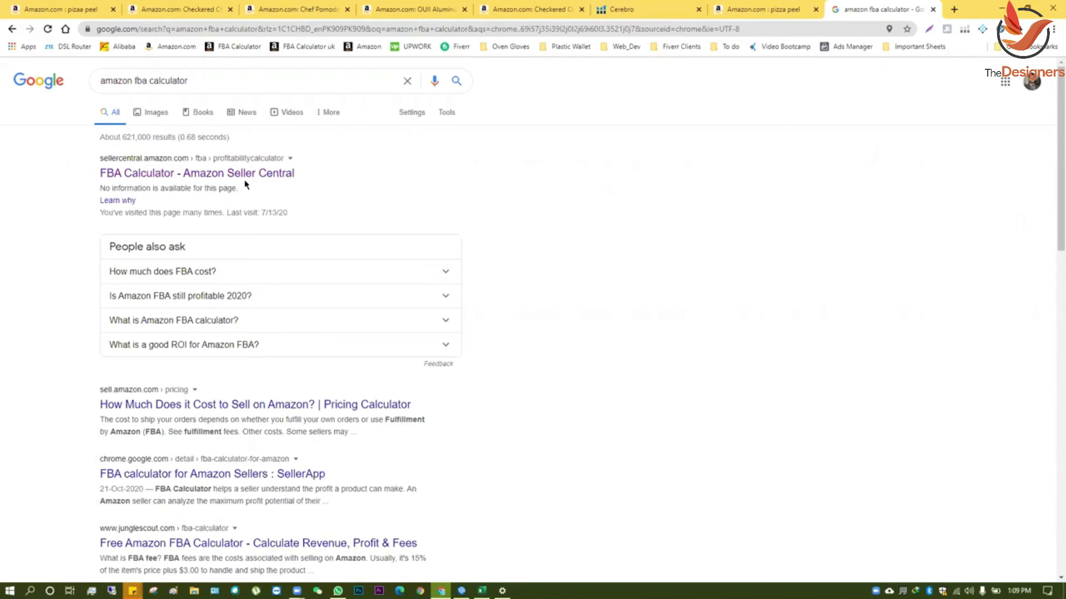
click(189, 179)
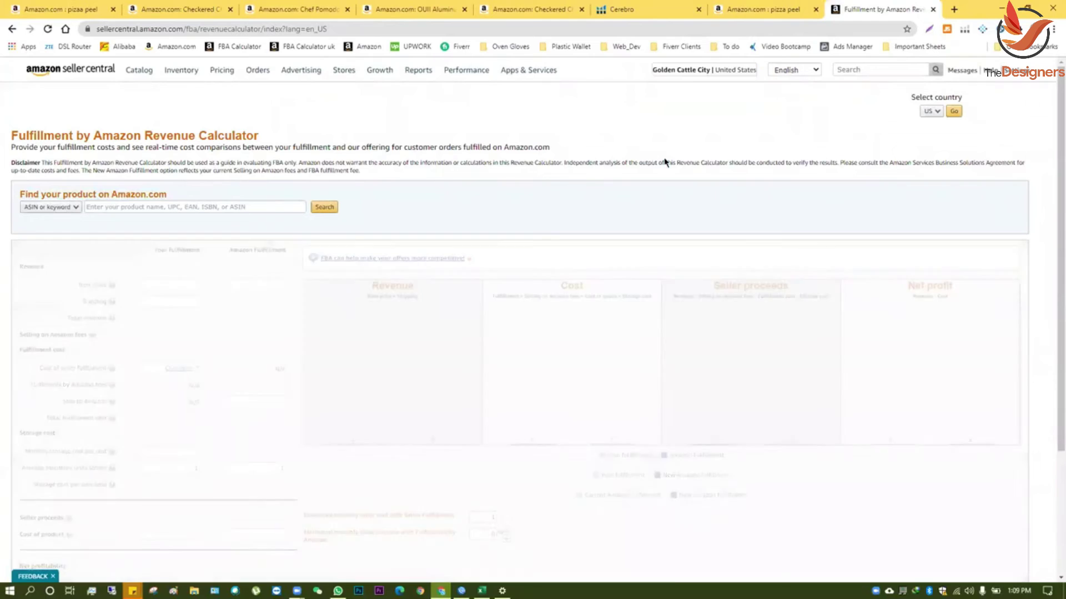
Keep the calculator's country as US and look up the product with ASIN B07GSJKTVM.
click(931, 112)
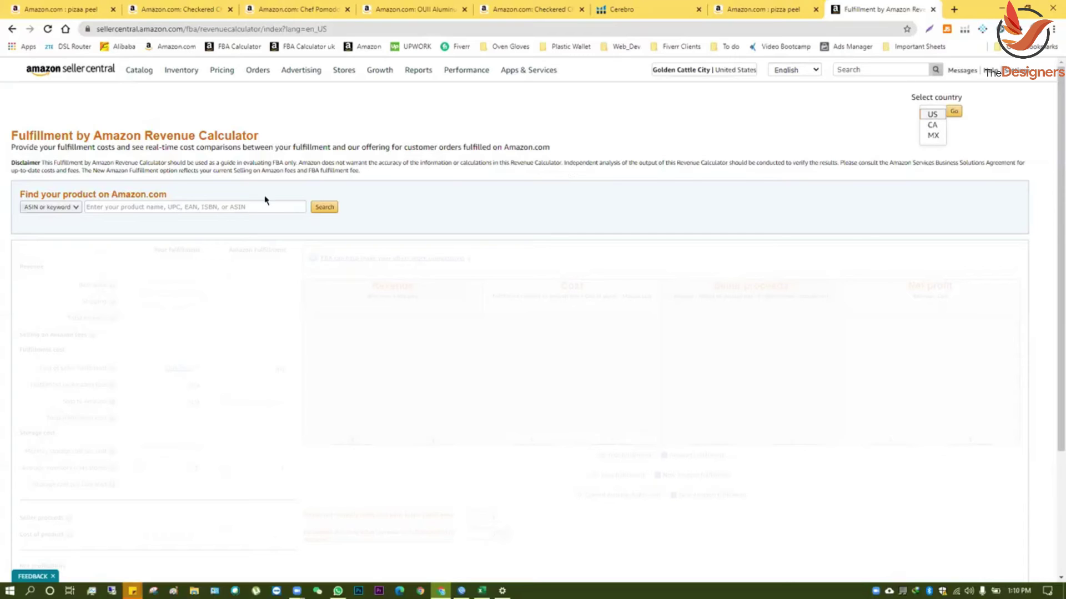
click(229, 206)
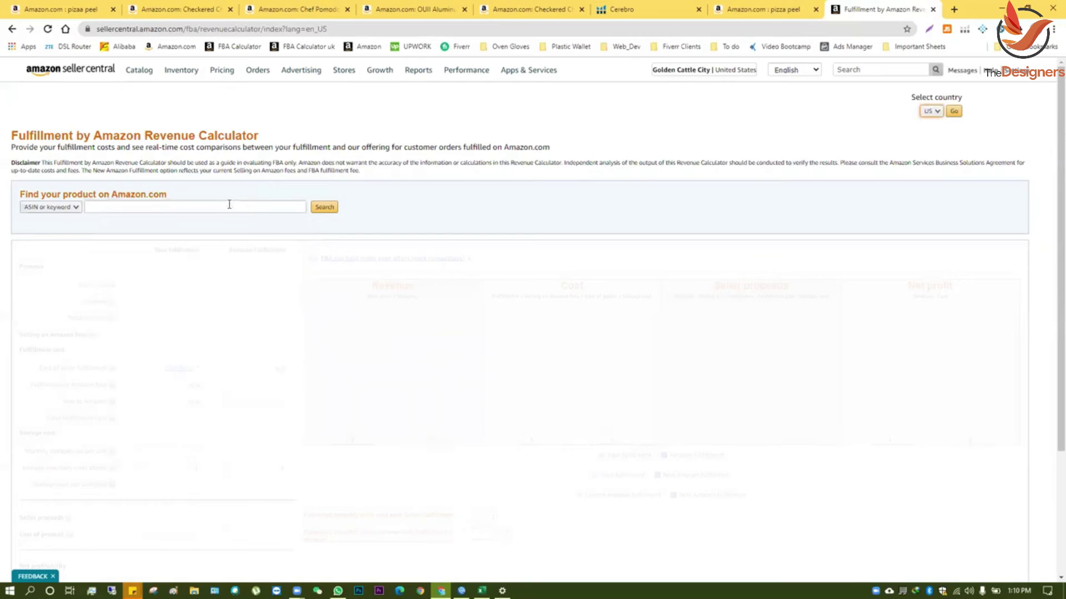
click(220, 205)
text(B07GS3KTVM)
key(Return)
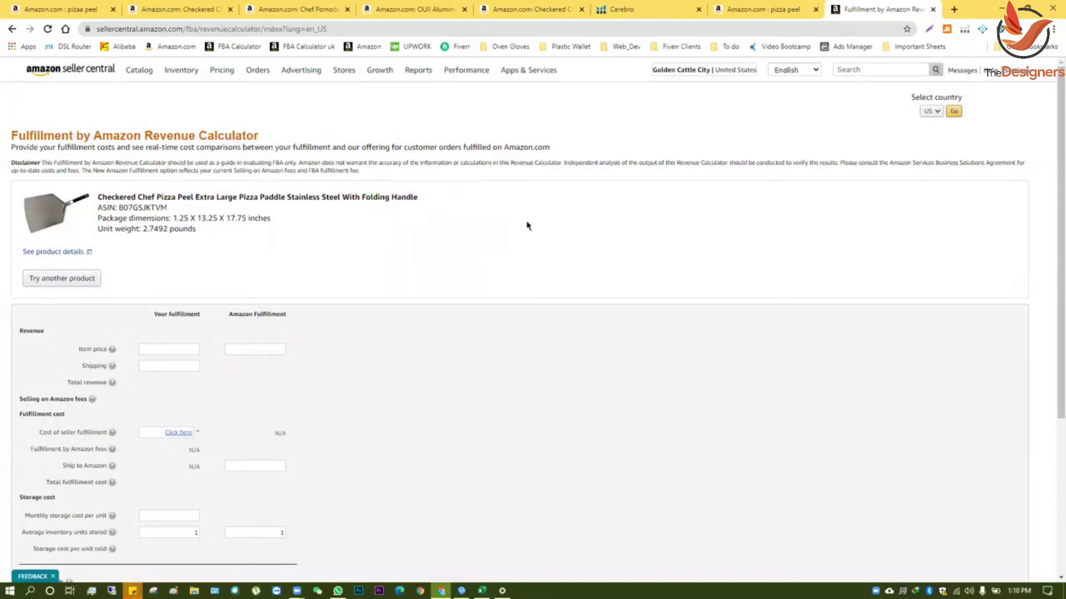
Show the all-time price and BSR history graph on the Checkered Chef pizza peel listing.
click(176, 9)
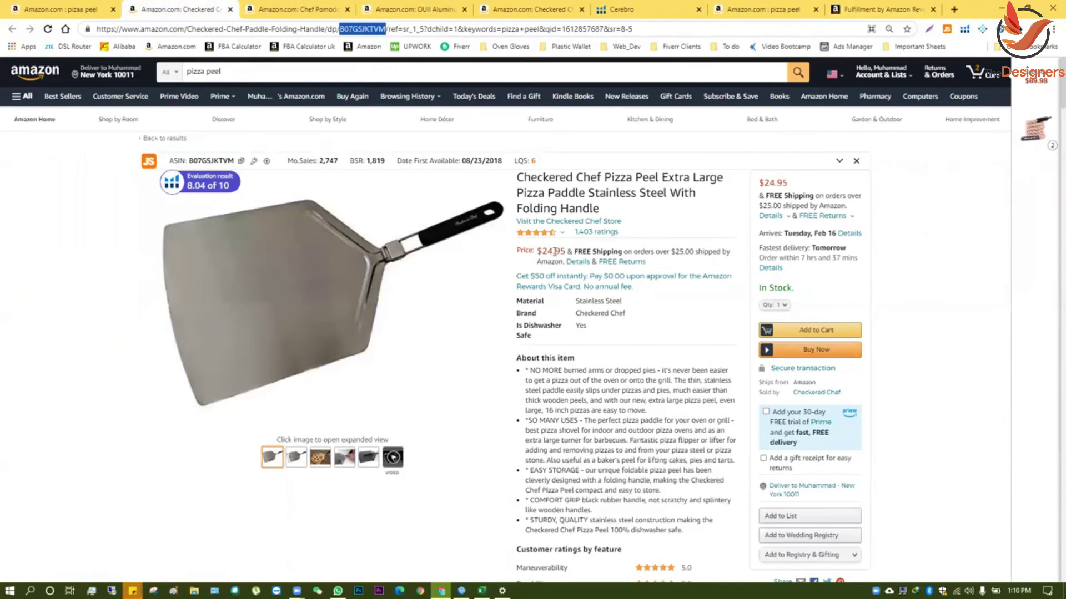
scroll(554, 251, down, 8)
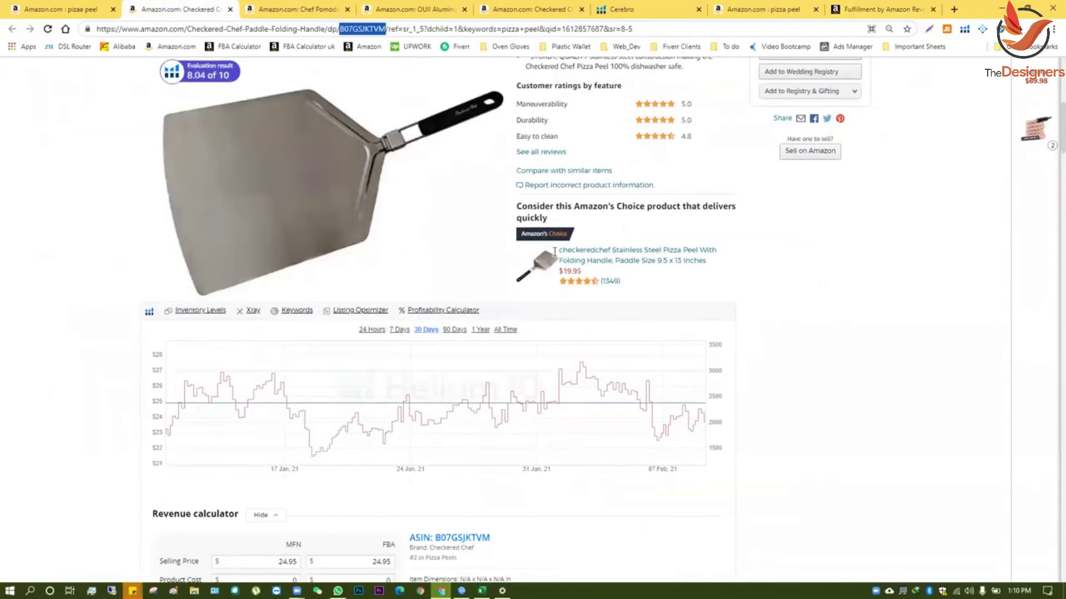
click(503, 330)
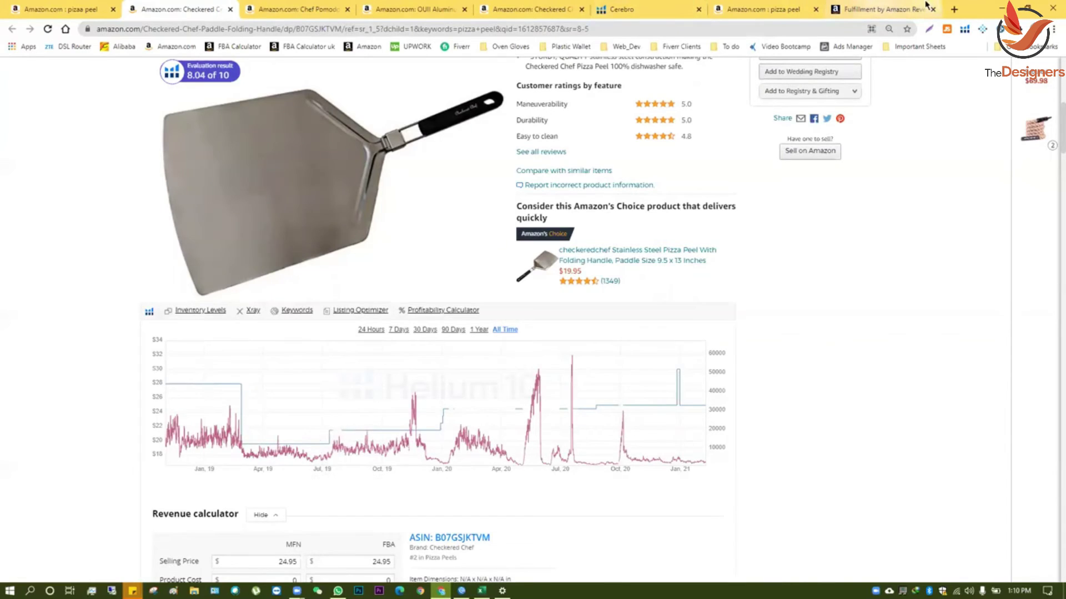
Return to the FBA Revenue Calculator and set the Amazon Fulfillment item price to 20.
click(883, 9)
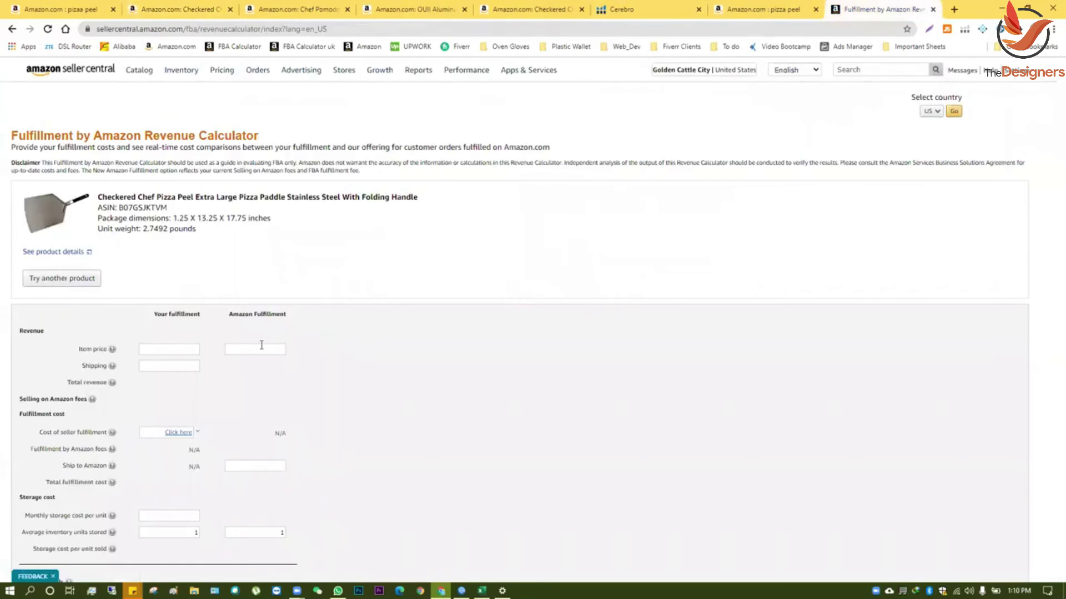
click(261, 345)
text(20)
scroll(397, 391, down, 1)
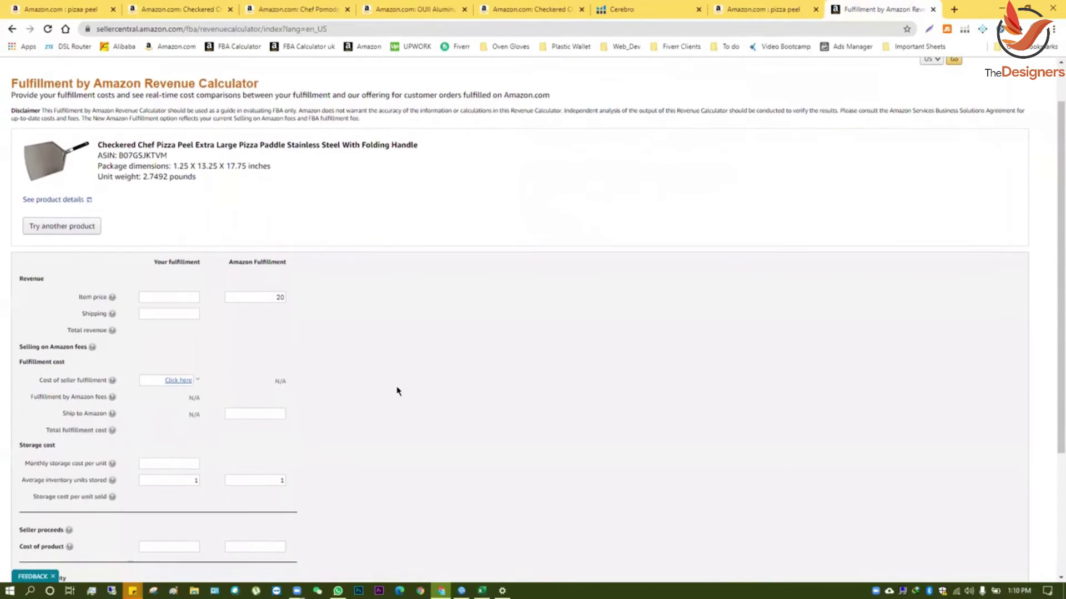
scroll(397, 392, down, 1)
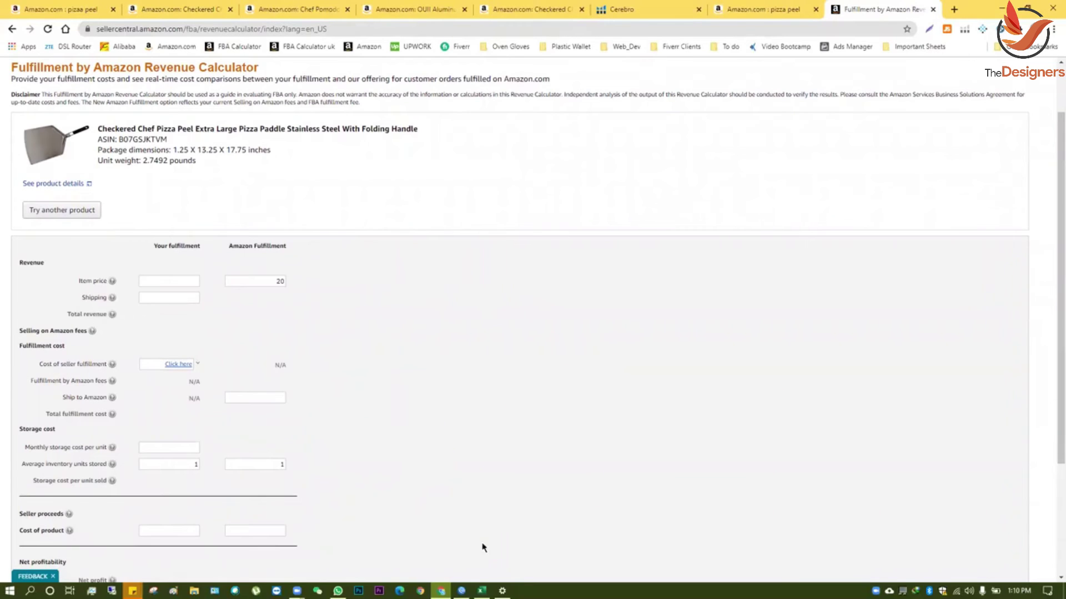
Enter 0.15 for Ship to Amazon and 2 for the cost of product, and calculate the fees and profitability.
click(266, 396)
text(0)
text(.15)
text(2)
scroll(350, 526, down, 3)
click(288, 536)
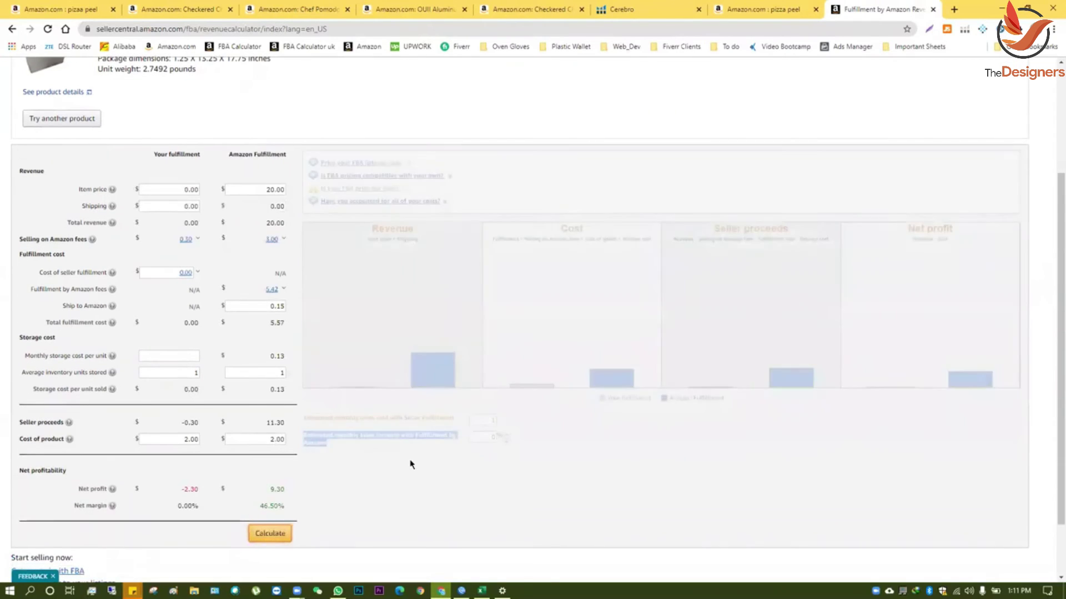
scroll(405, 485, up, 1)
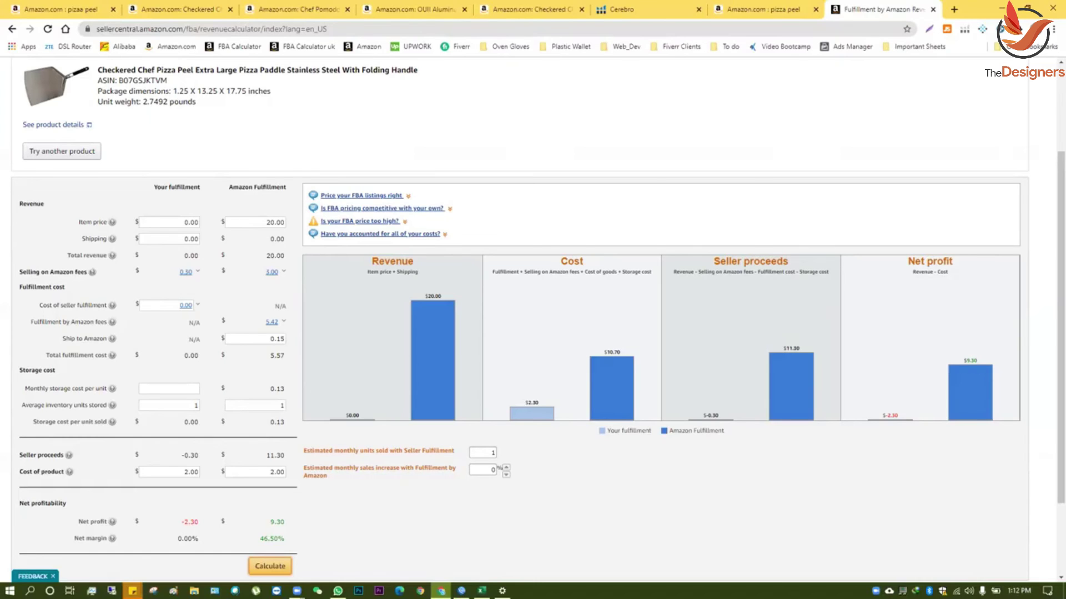
Switch to the pizza peel workbook in Excel and set the Selling Price on the H10 sheet to 20.
click(482, 590)
click(908, 300)
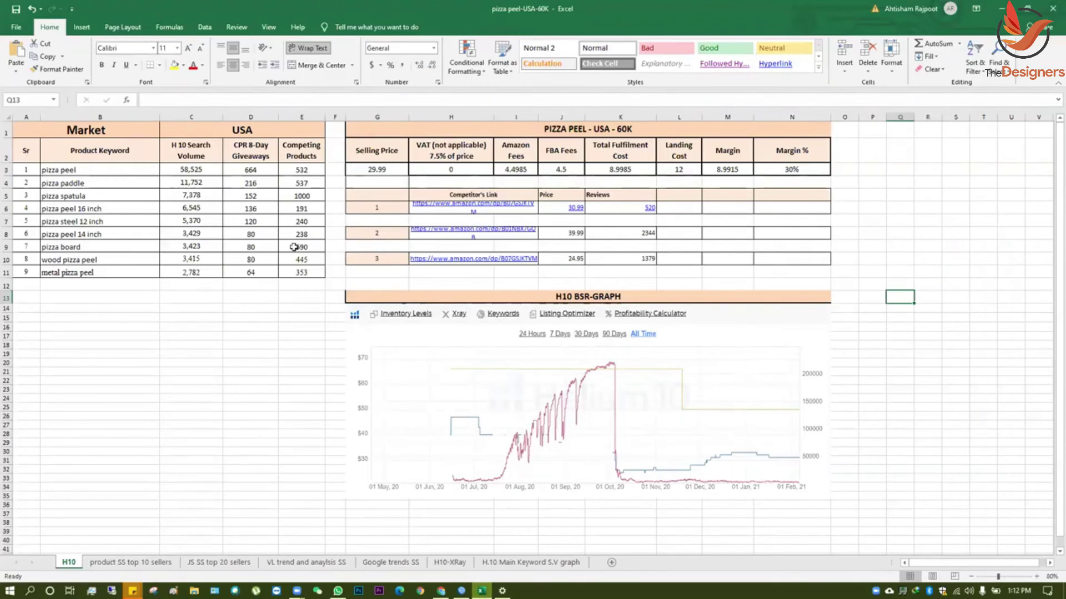
click(247, 334)
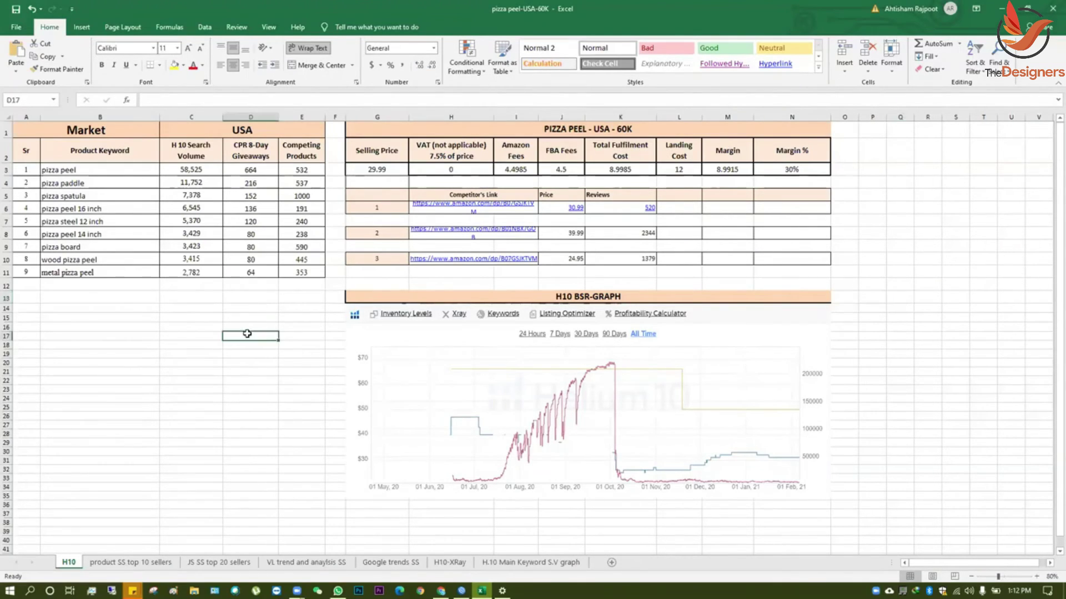
click(381, 169)
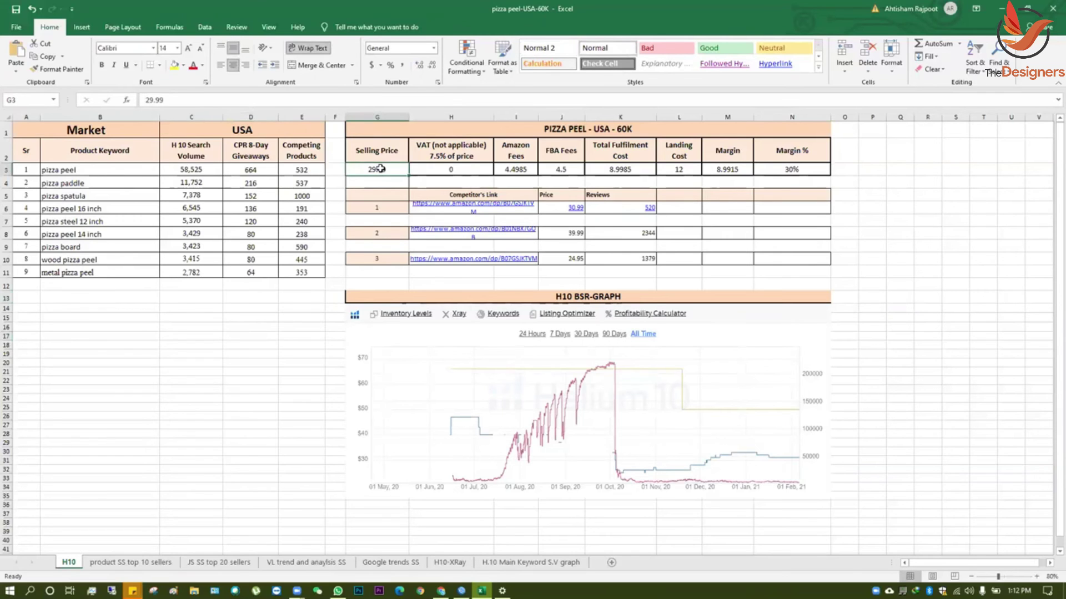
text(20)
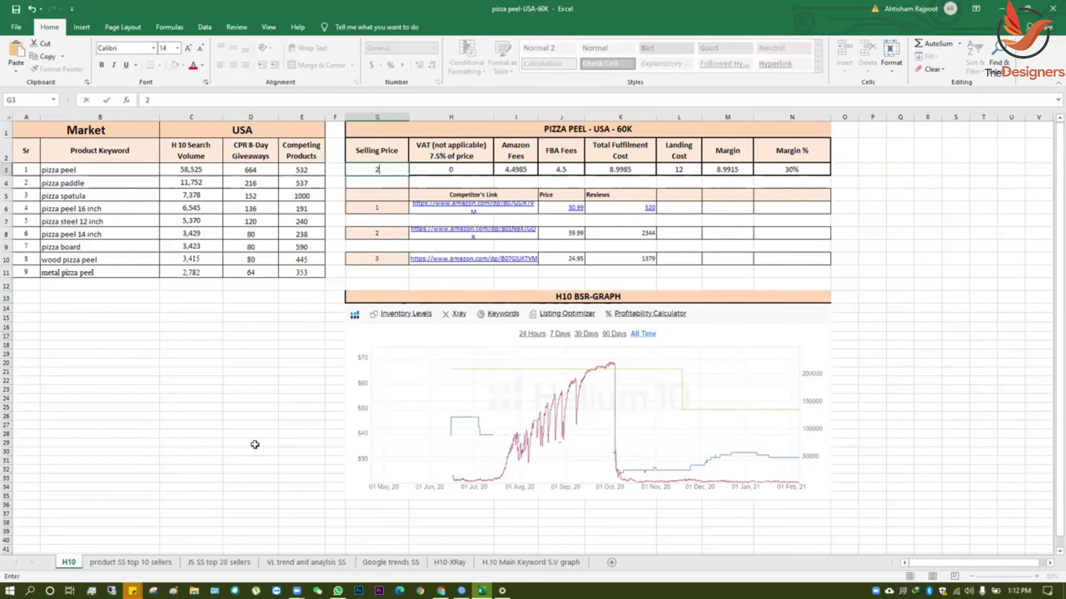
key(Tab)
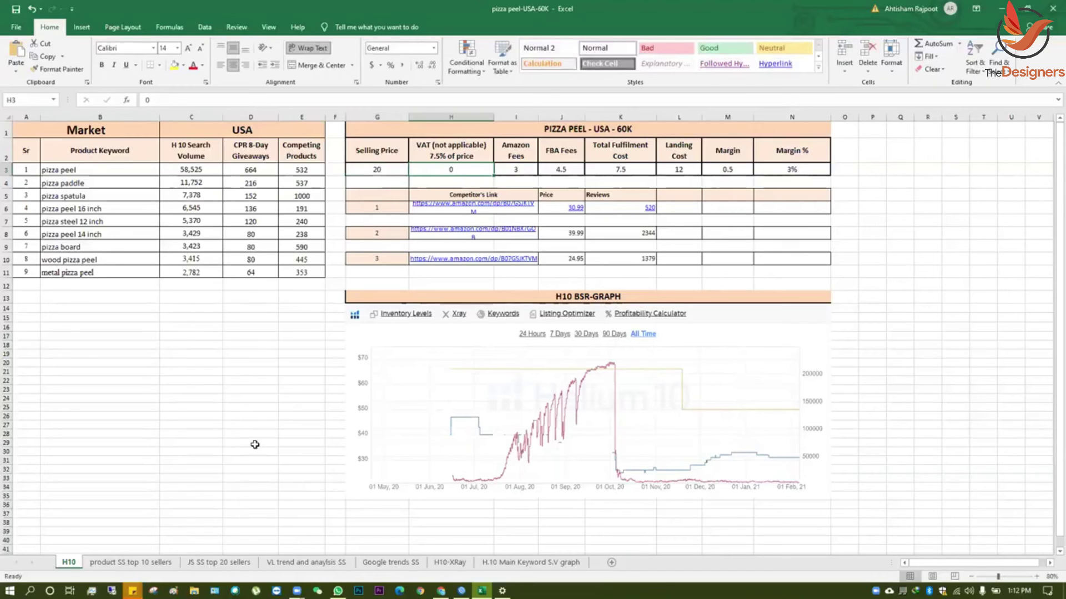
key(Tab)
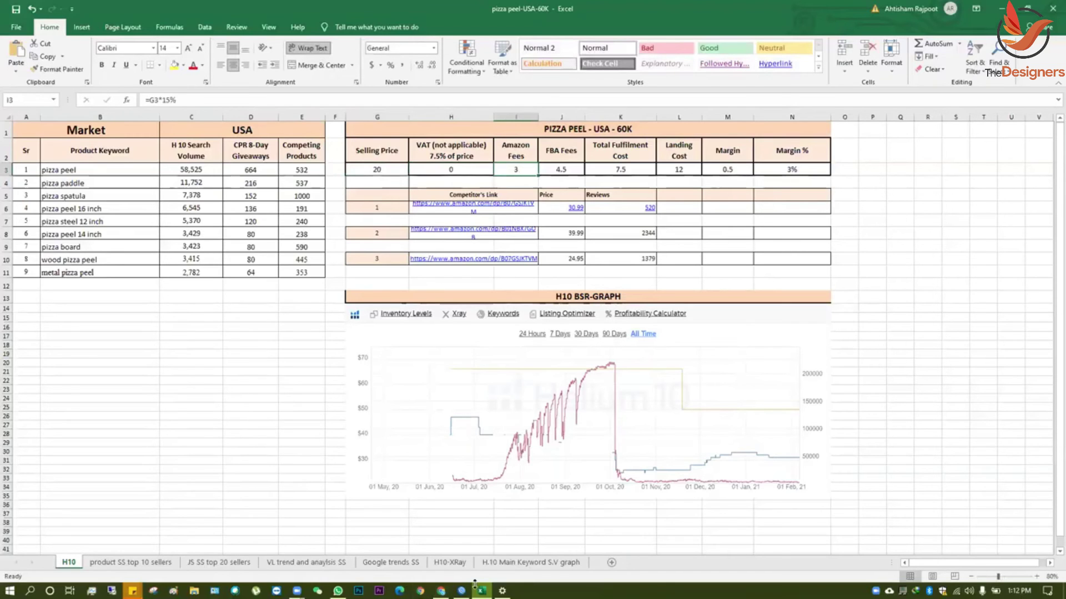
Check the Fulfillment by Amazon fee in the Chrome calculator and enter 5.42 under FBA Fees in the workbook.
click(441, 590)
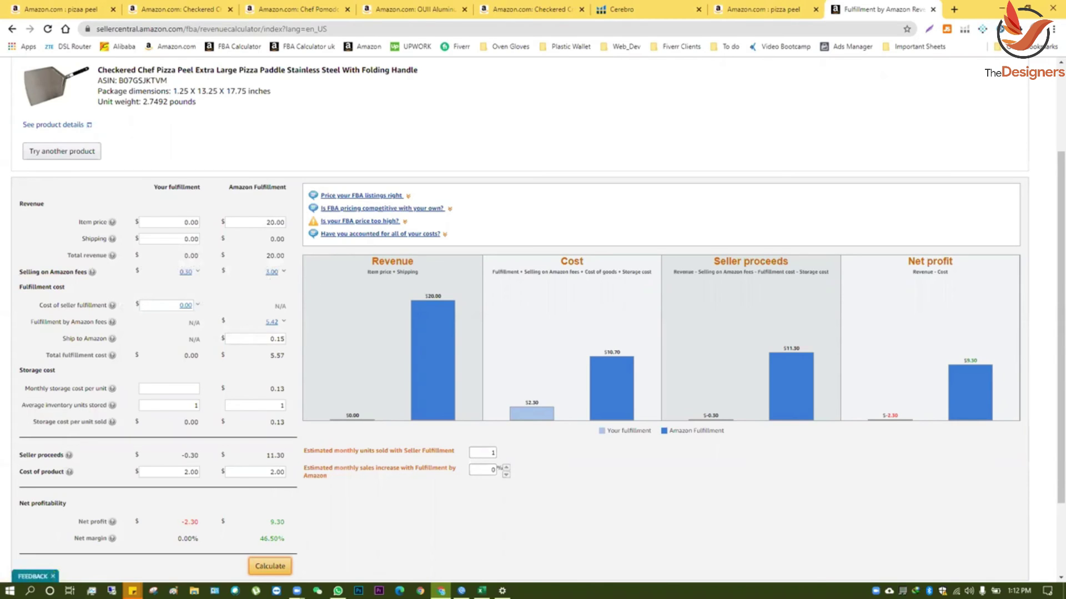
click(482, 591)
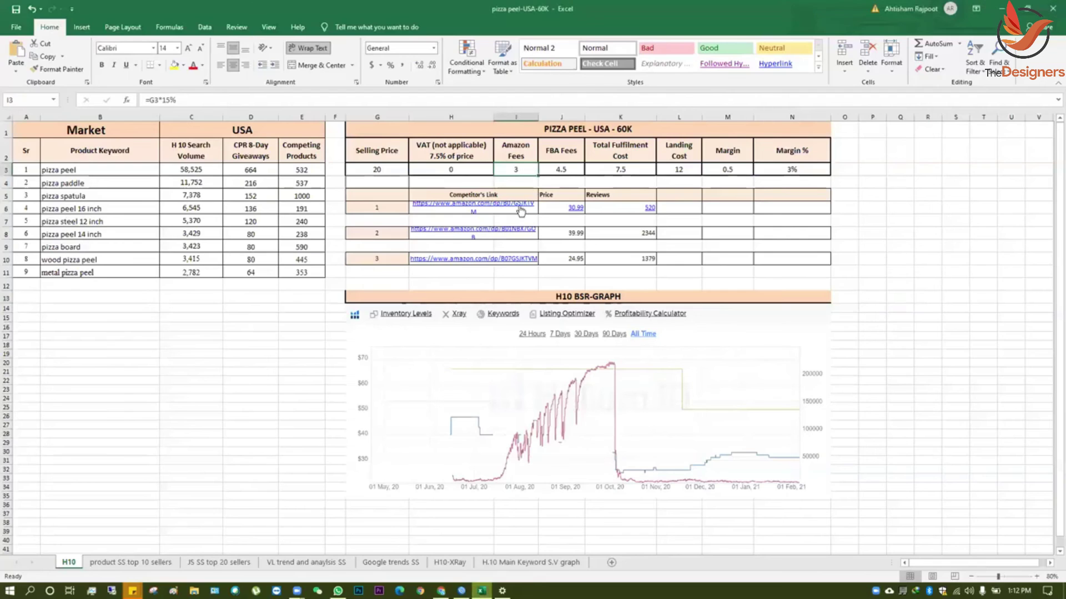
click(567, 166)
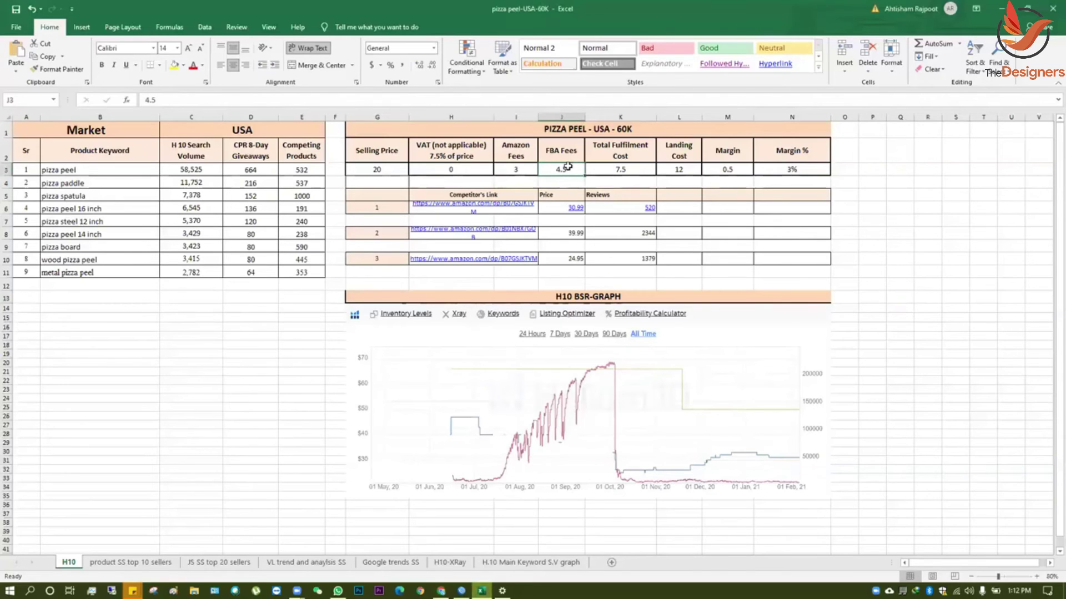
text(5.42)
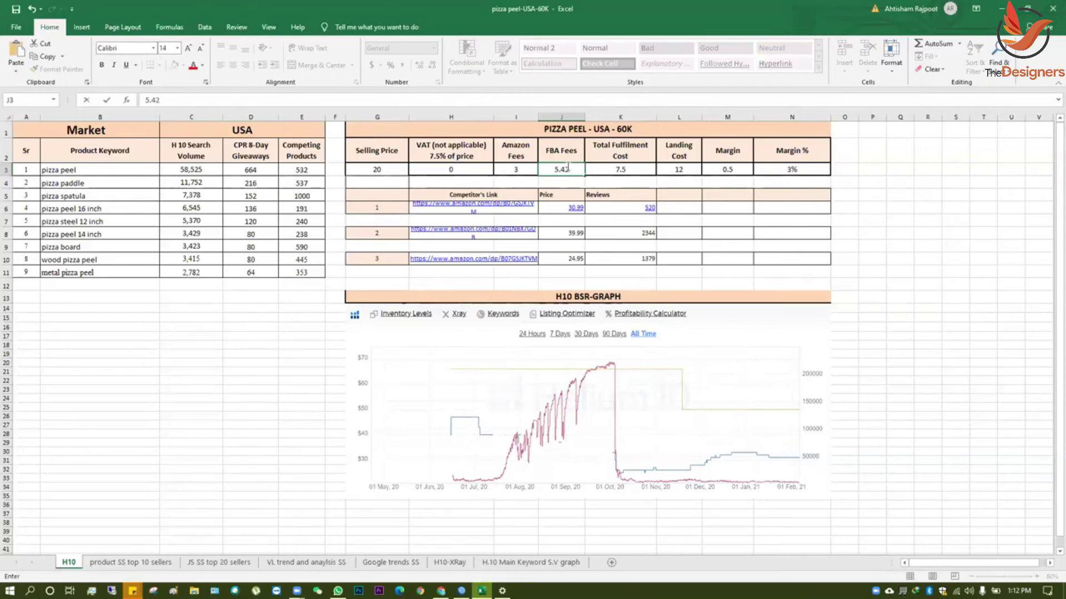
key(Return)
key(Up)
key(Right)
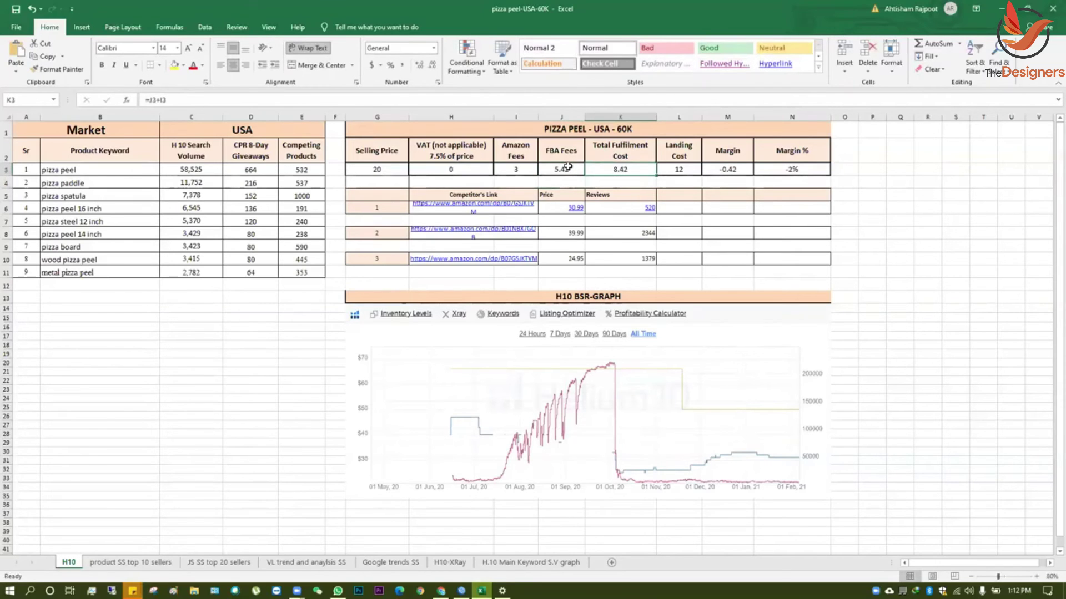
Inspect the Total Fulfilment Cost, Landing Cost, Margin and Margin % cells and their formulas on the H10 sheet.
click(959, 227)
key(ctrl+Up)
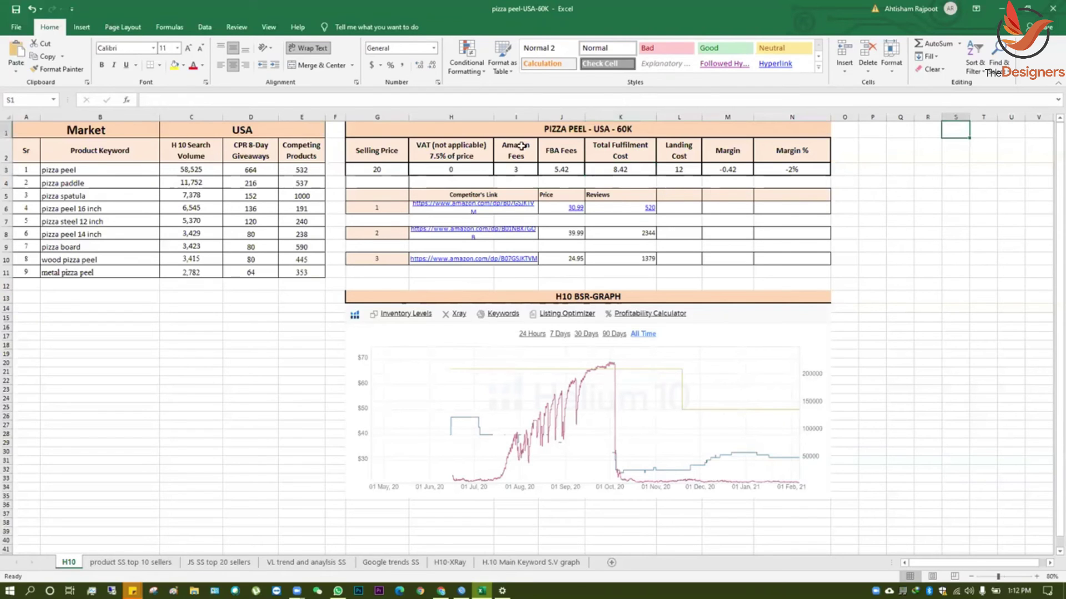
click(626, 167)
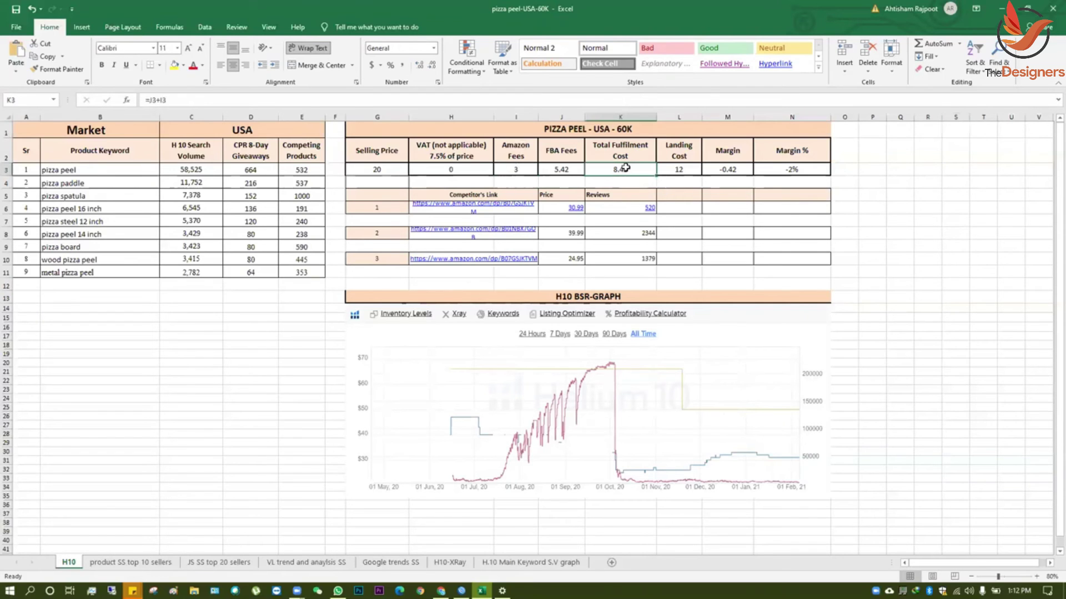
click(692, 170)
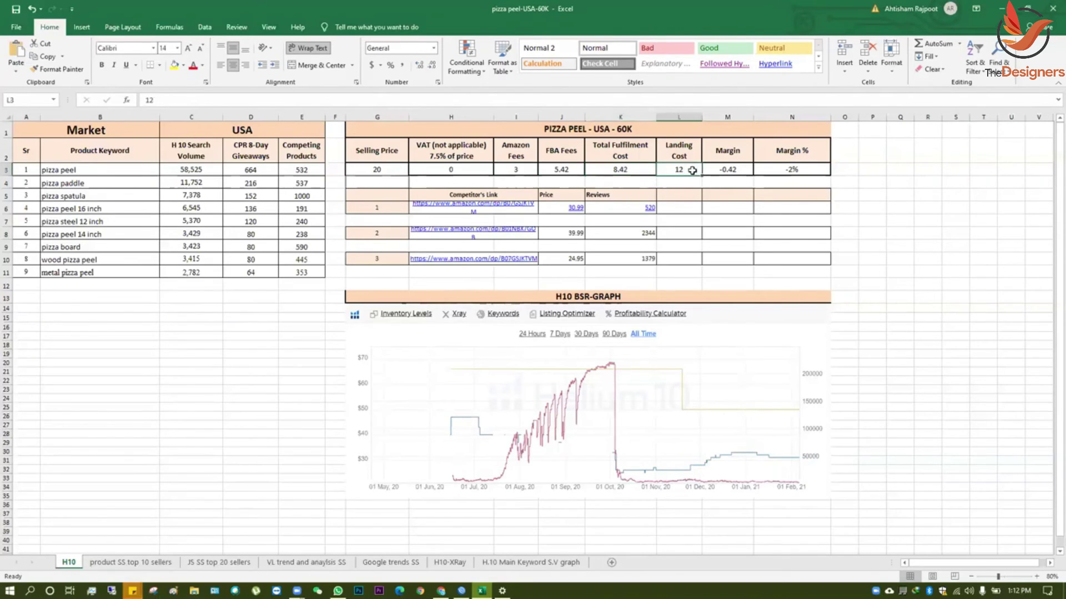
click(885, 230)
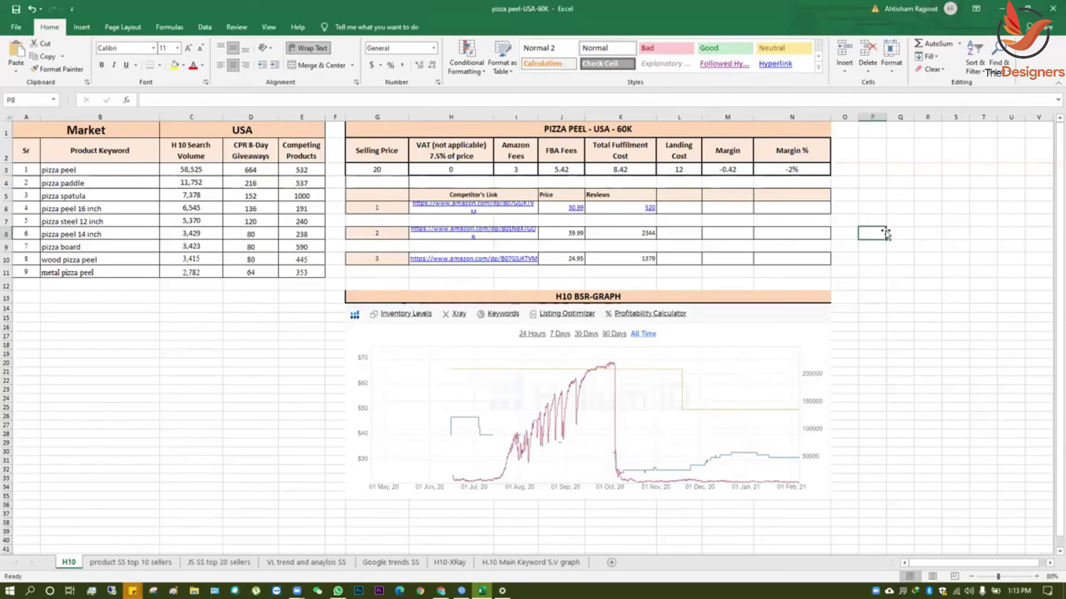
click(873, 181)
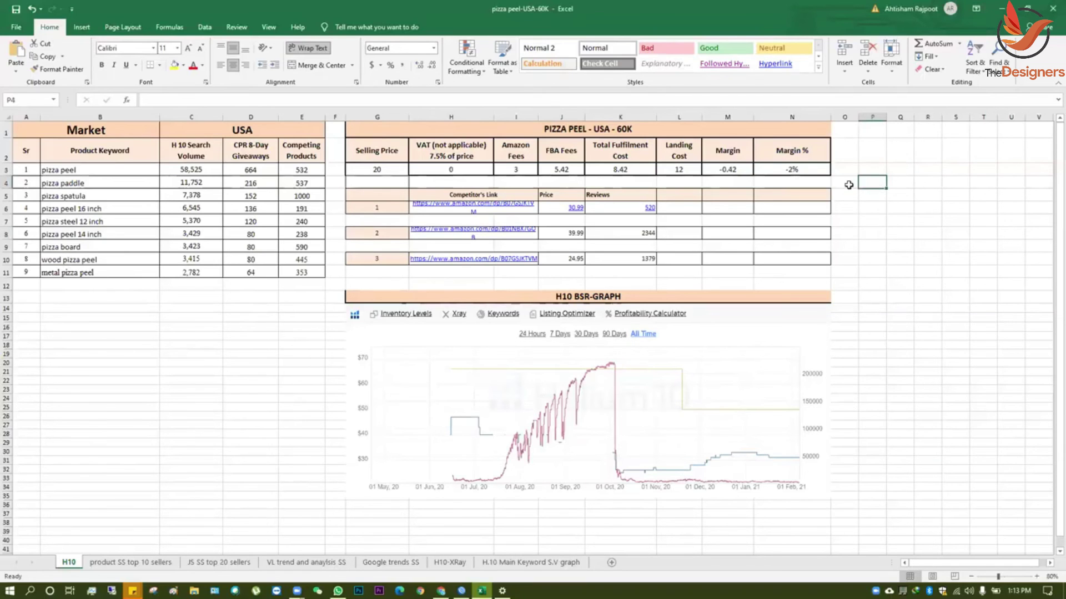
click(786, 171)
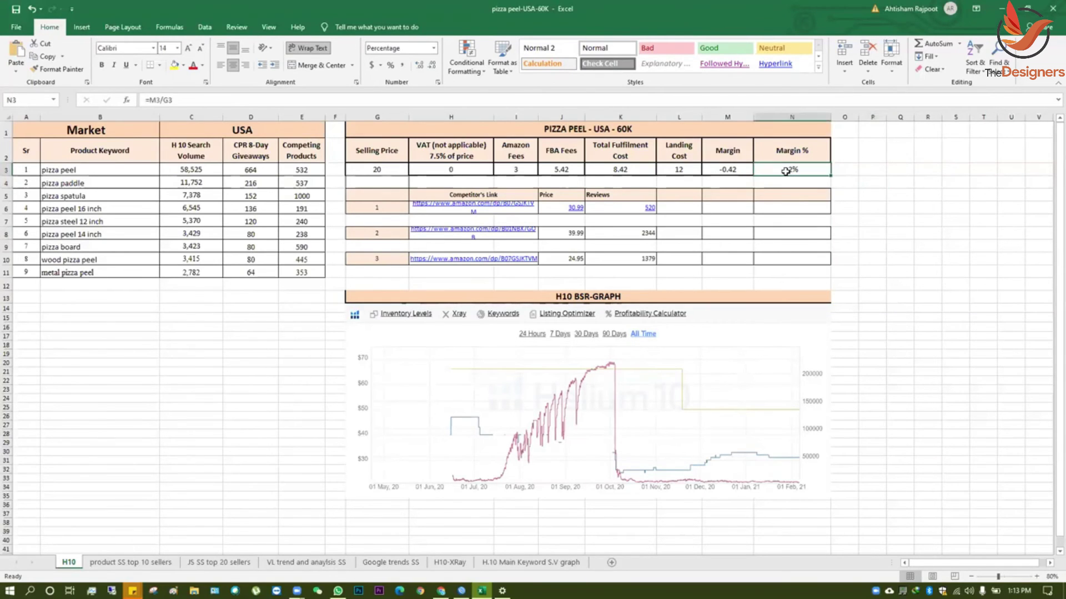
click(869, 209)
click(725, 170)
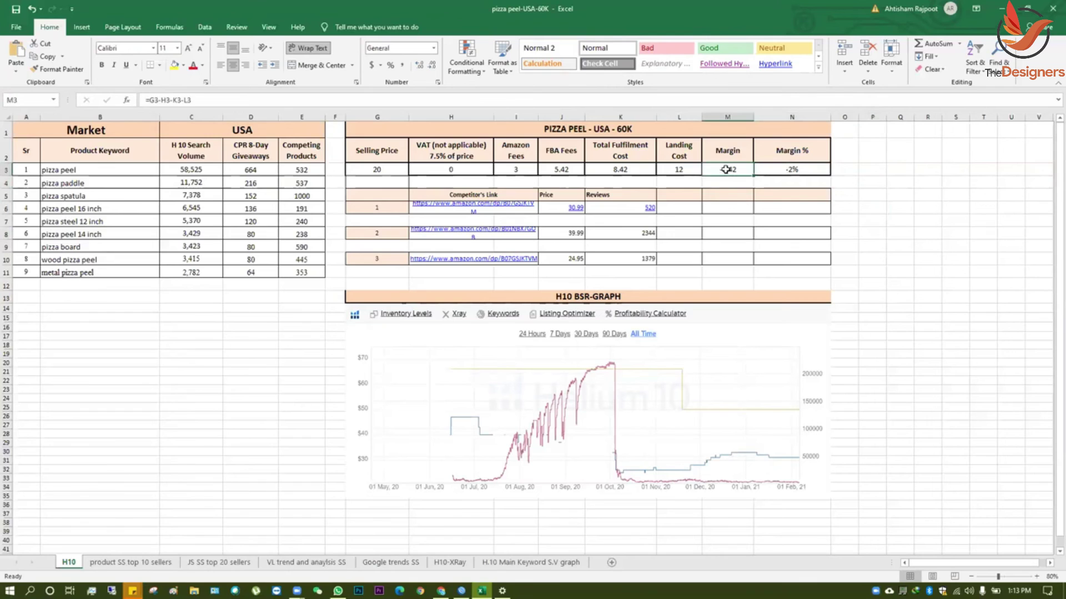
click(909, 232)
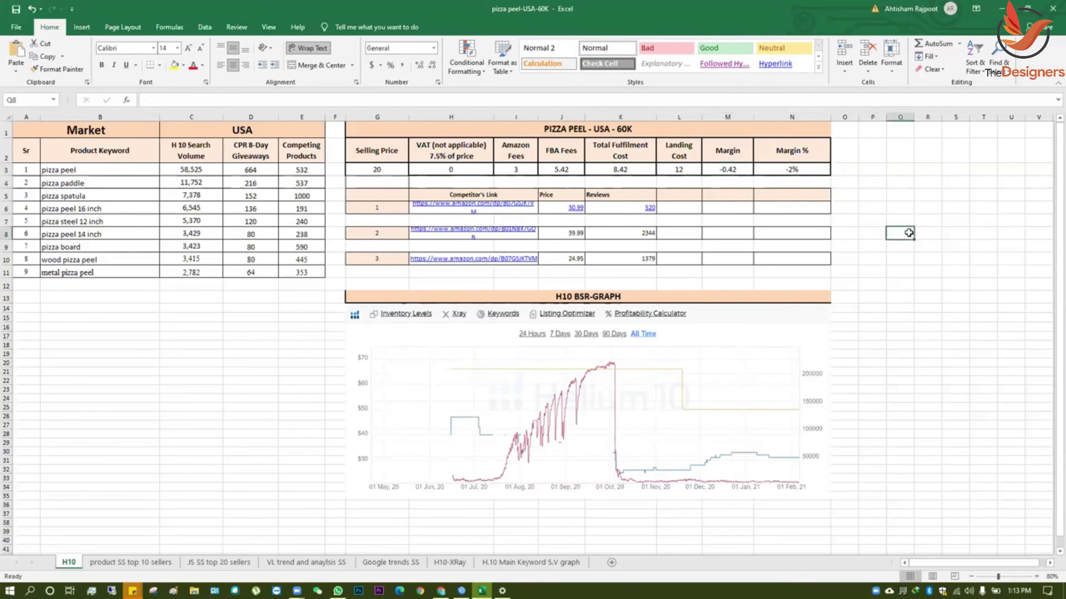
click(156, 450)
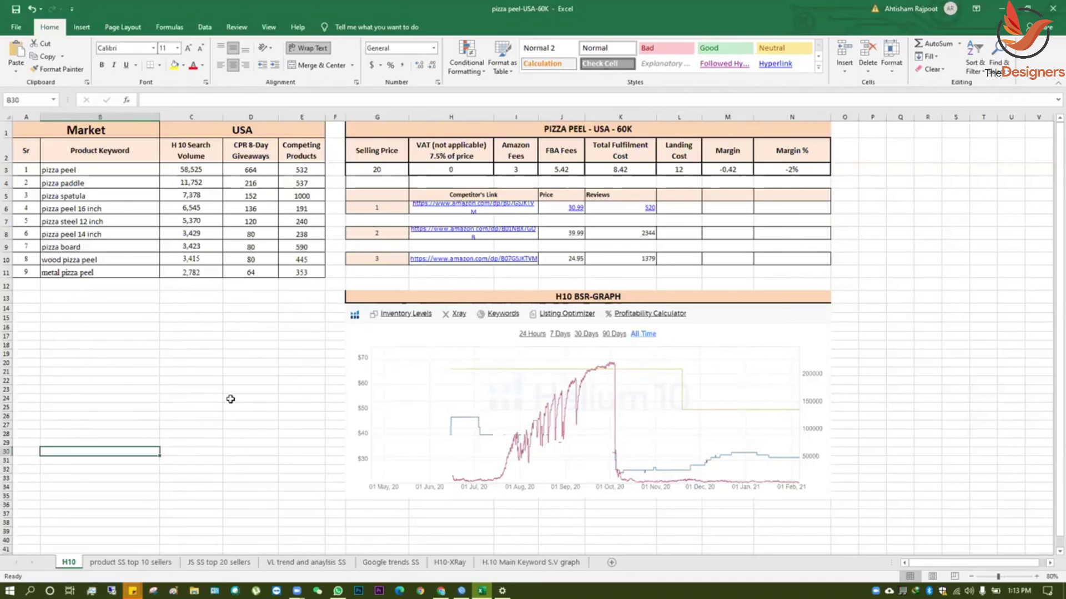
View the product SS top 10 sellers sheet, and enlarge the first Jungle Scout screenshot on JS SS top 20 sellers to the header's width.
click(143, 565)
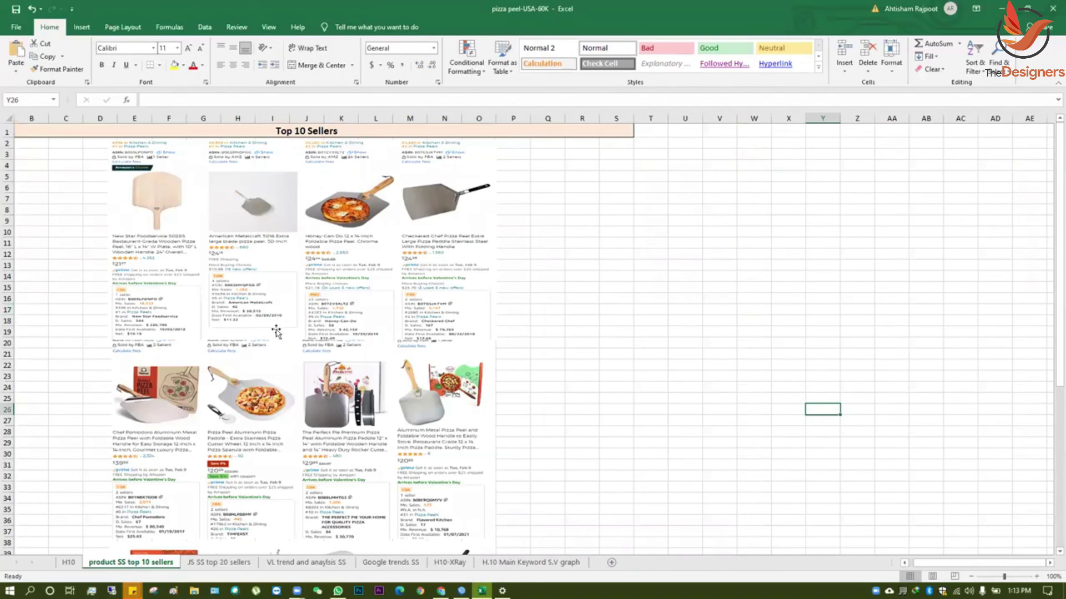
click(218, 565)
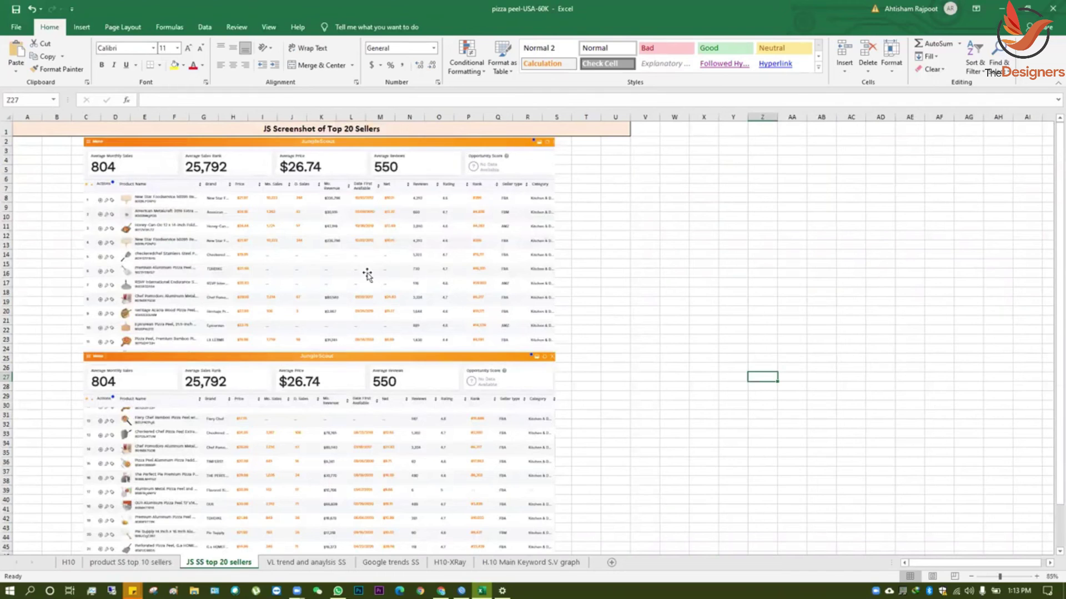
click(331, 272)
drag(328, 245, 261, 244)
drag(483, 352, 630, 416)
Reposition the second Jungle Scout screenshot so it follows the enlarged first one.
click(507, 515)
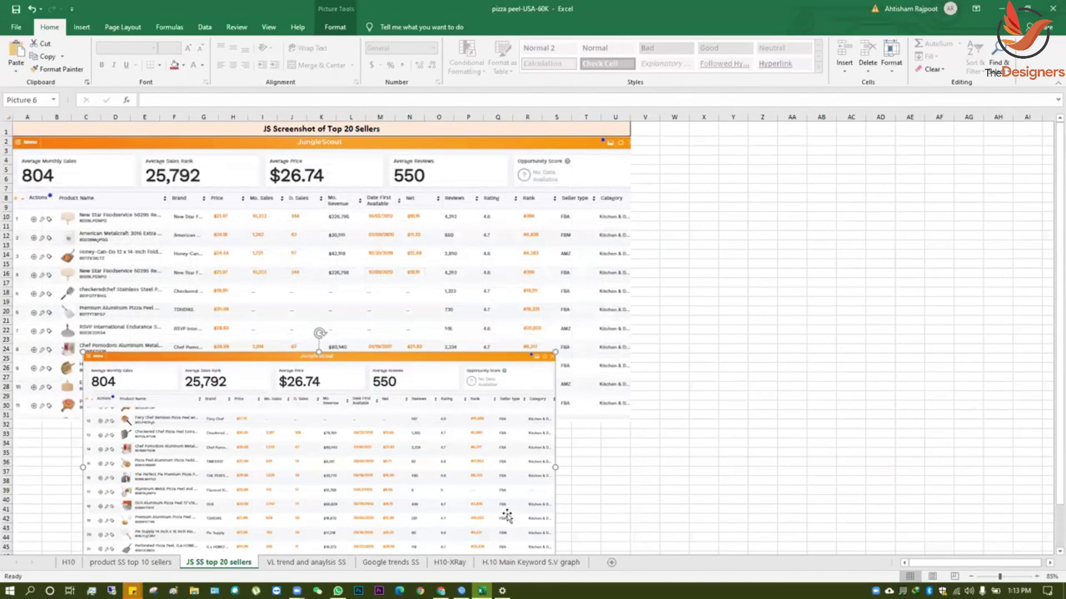
drag(261, 427, 256, 319)
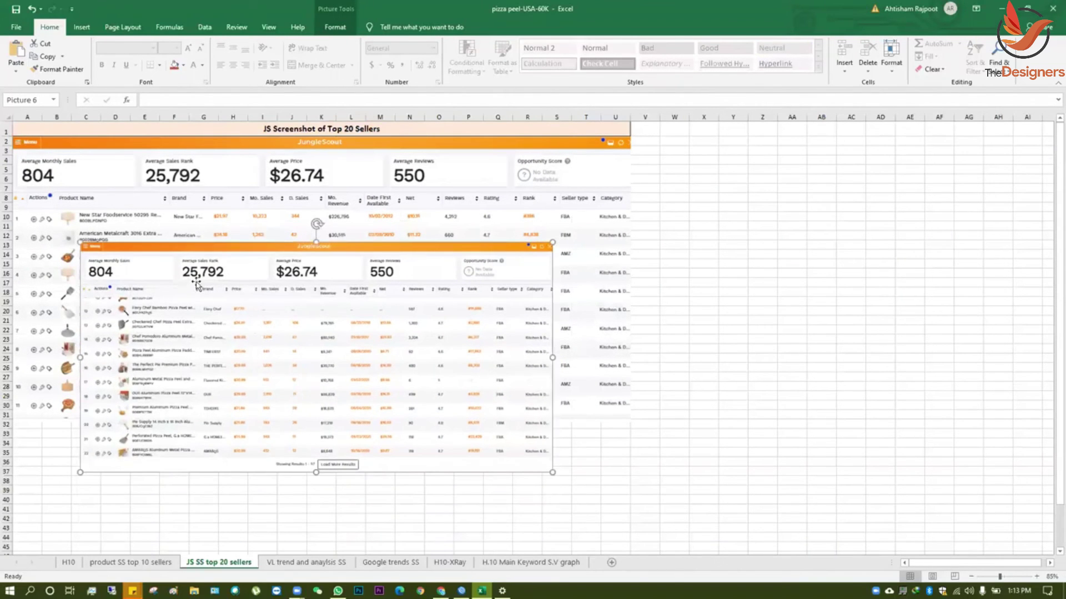
drag(203, 490, 205, 519)
drag(238, 385, 119, 545)
Look through the VL trend and analysis screenshots and the Google trends SS sheet, and switch back to Chrome.
click(277, 563)
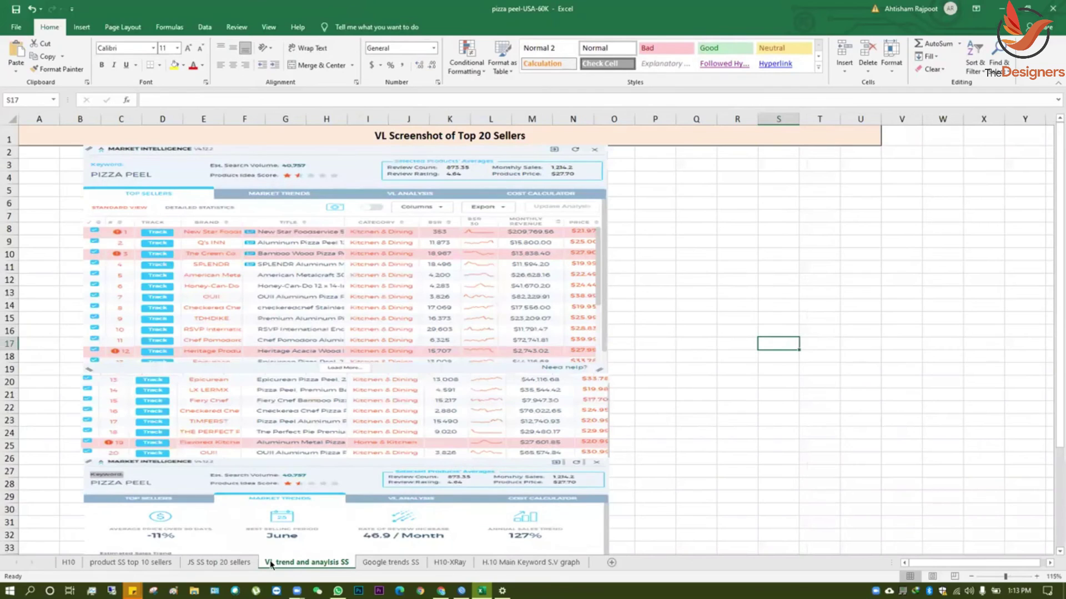
click(712, 308)
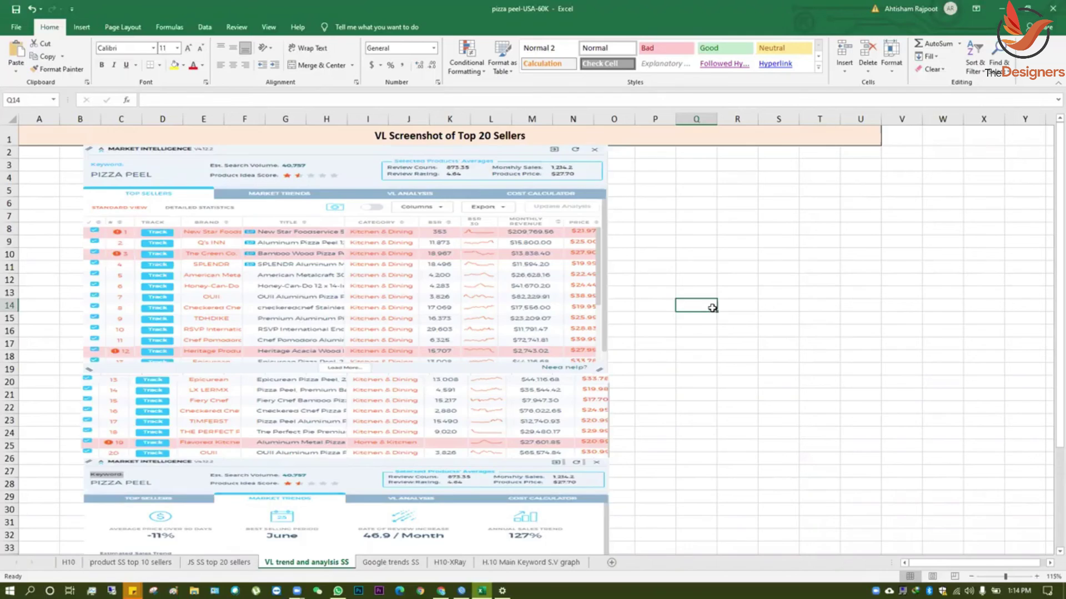
scroll(712, 308, down, 10)
scroll(712, 308, up, 10)
click(386, 562)
click(441, 590)
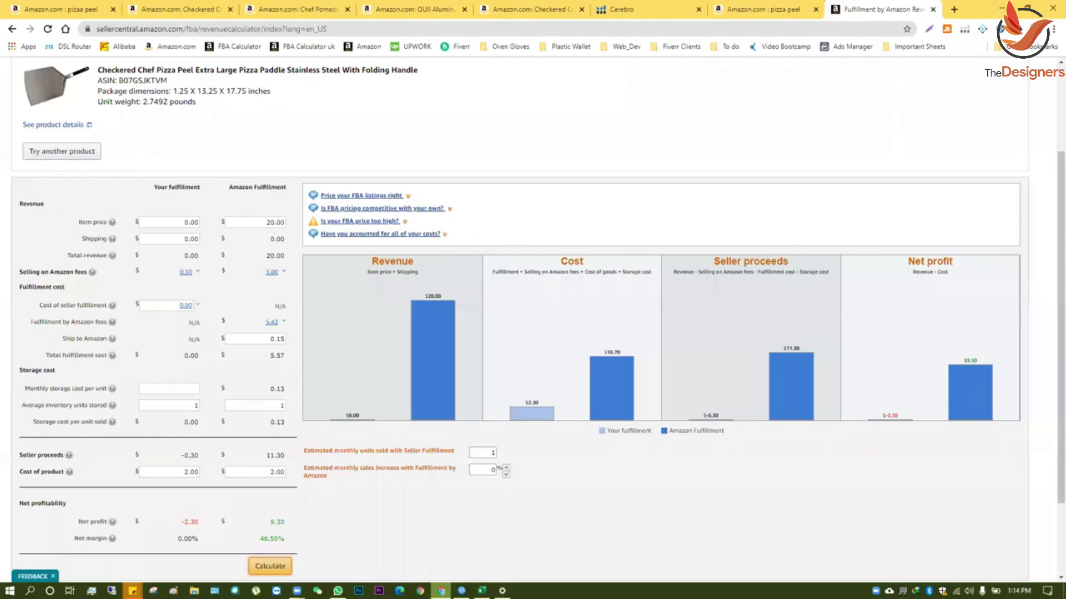
Find Google Trends through a web search in a new browser tab and open the site.
click(956, 10)
text(googl)
text(e trends)
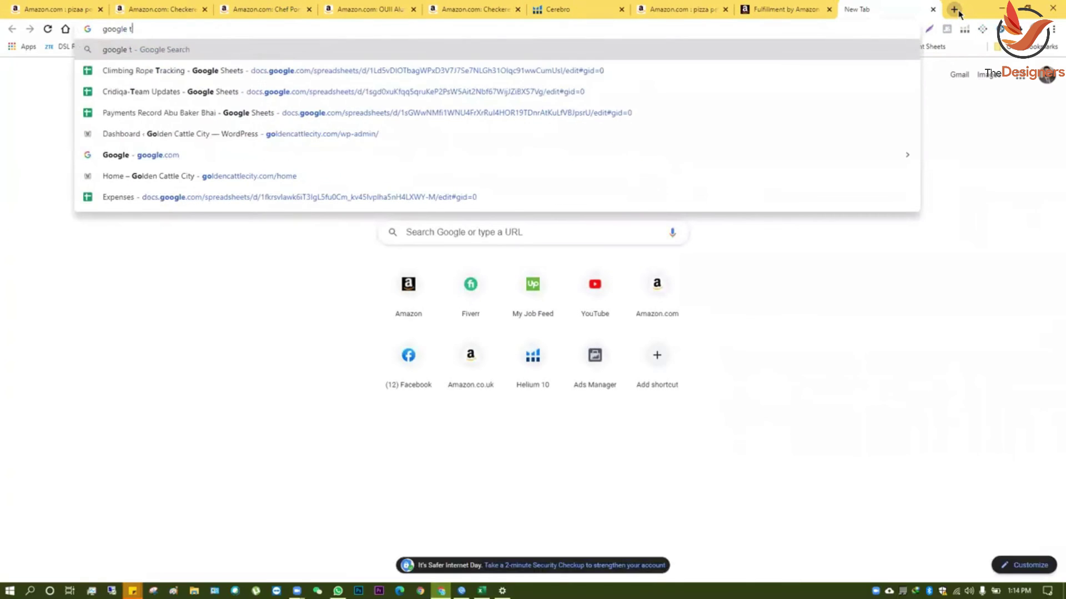
key(Return)
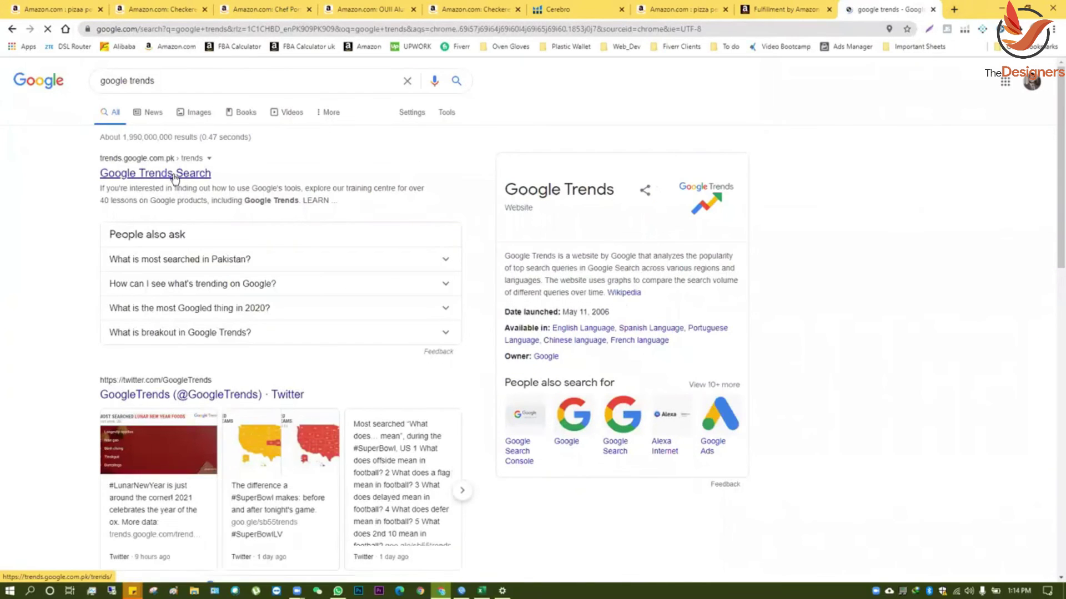
click(173, 177)
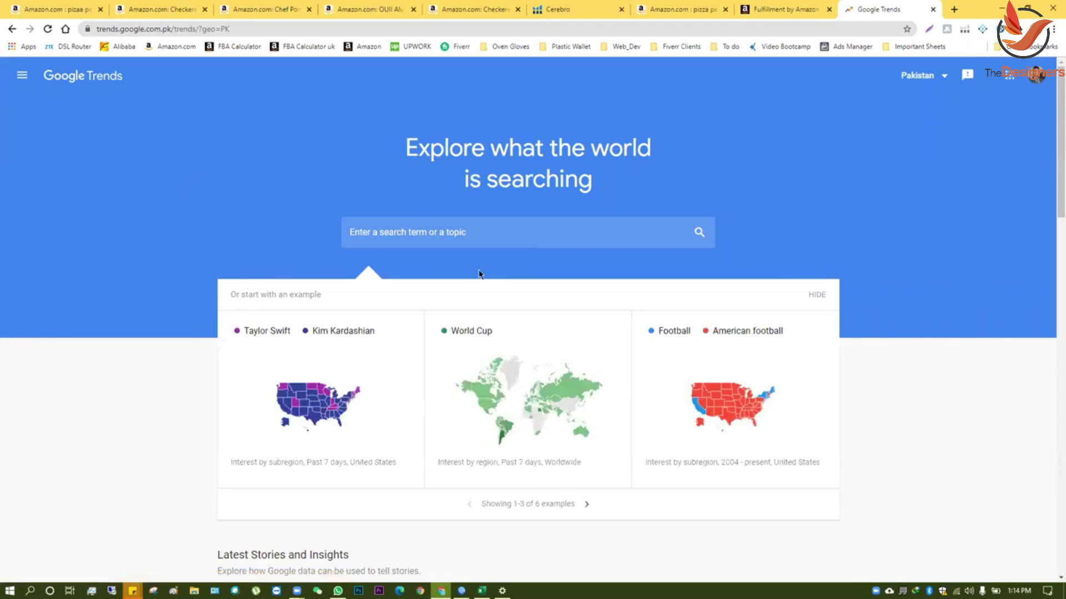
Explore the search term "pizza peel" in Google Trends.
click(412, 234)
text(pizza)
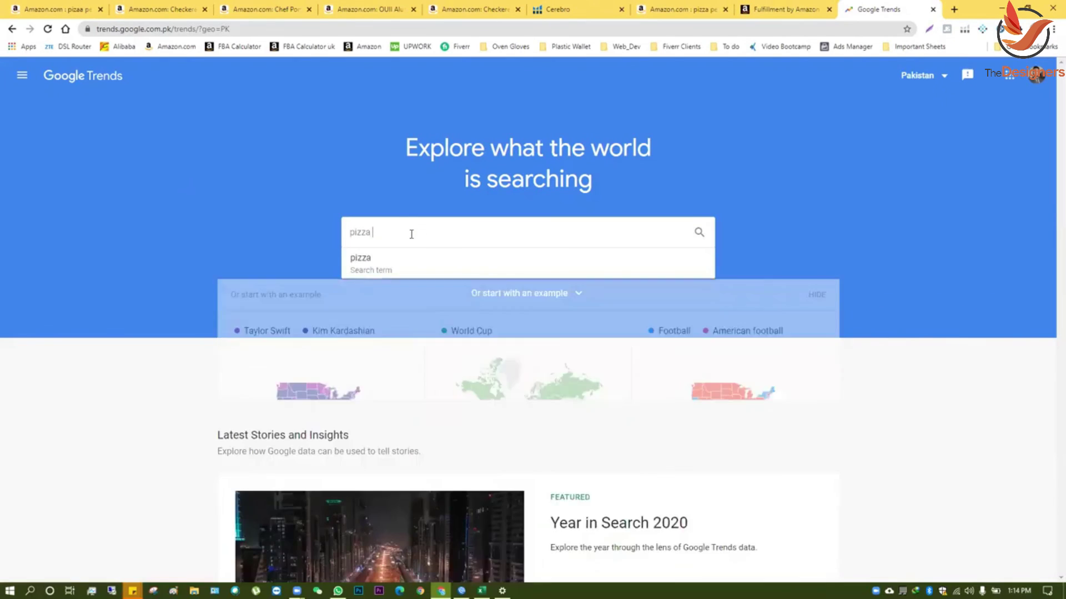
text( peel)
key(Return)
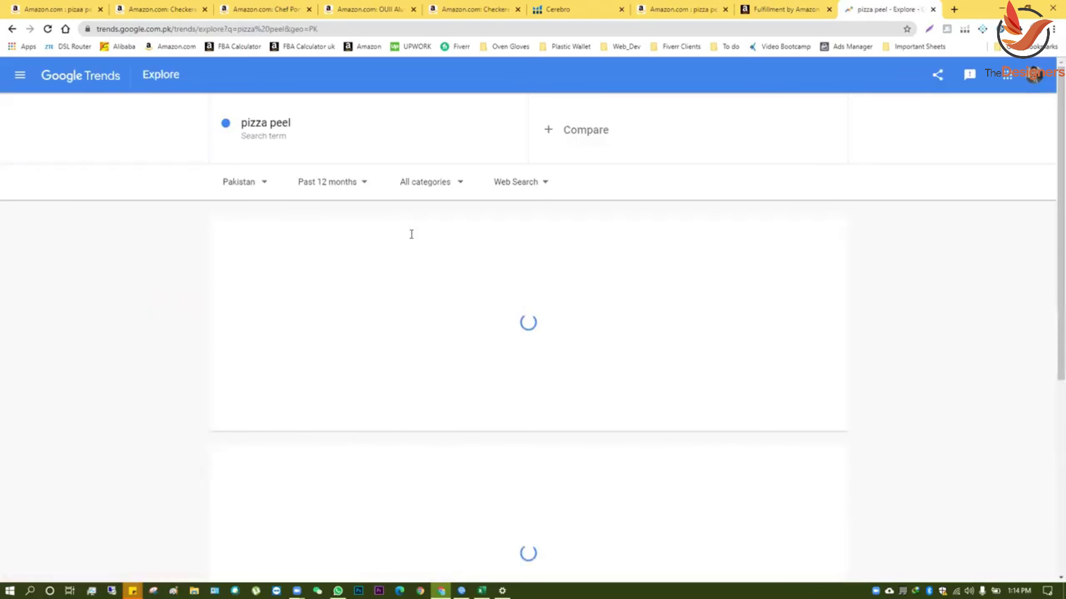
Set the pizza peel trend's region to United States, check the 12-month graph, and change the time range to Past 5 years.
click(261, 181)
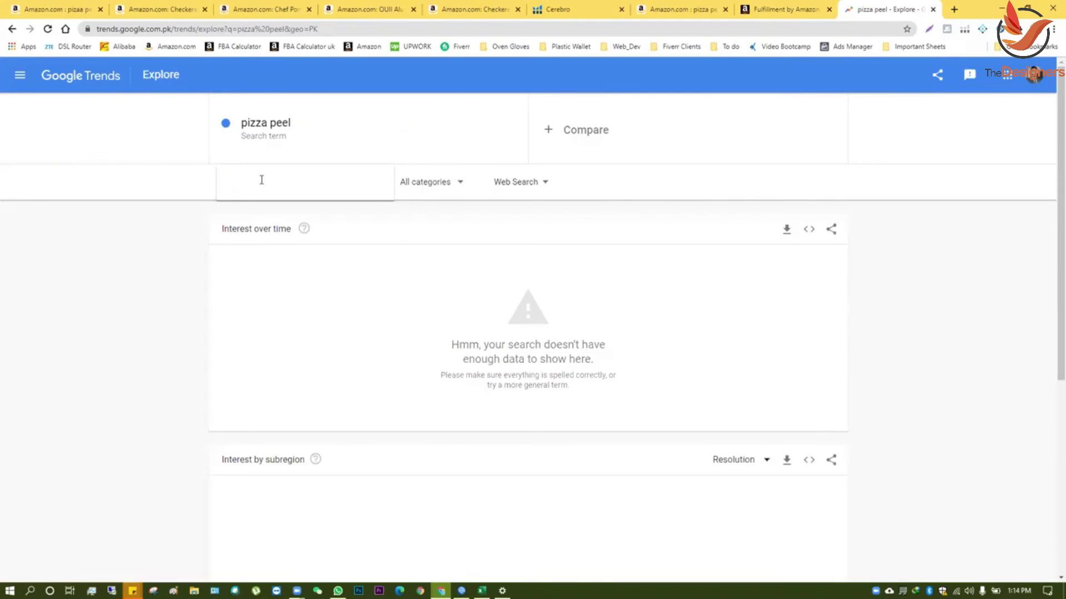
text(unit)
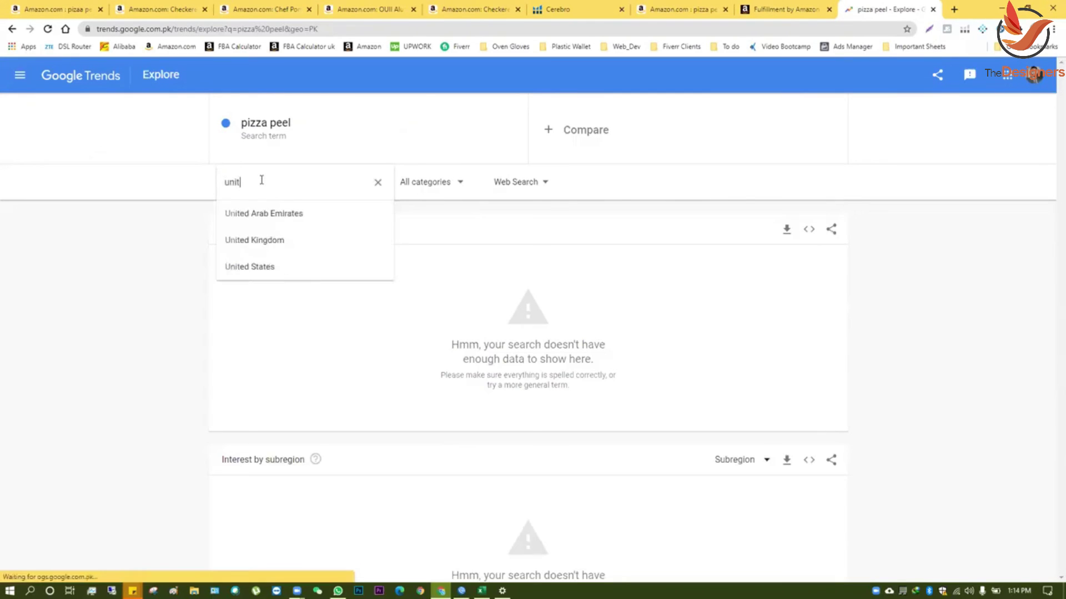
click(265, 270)
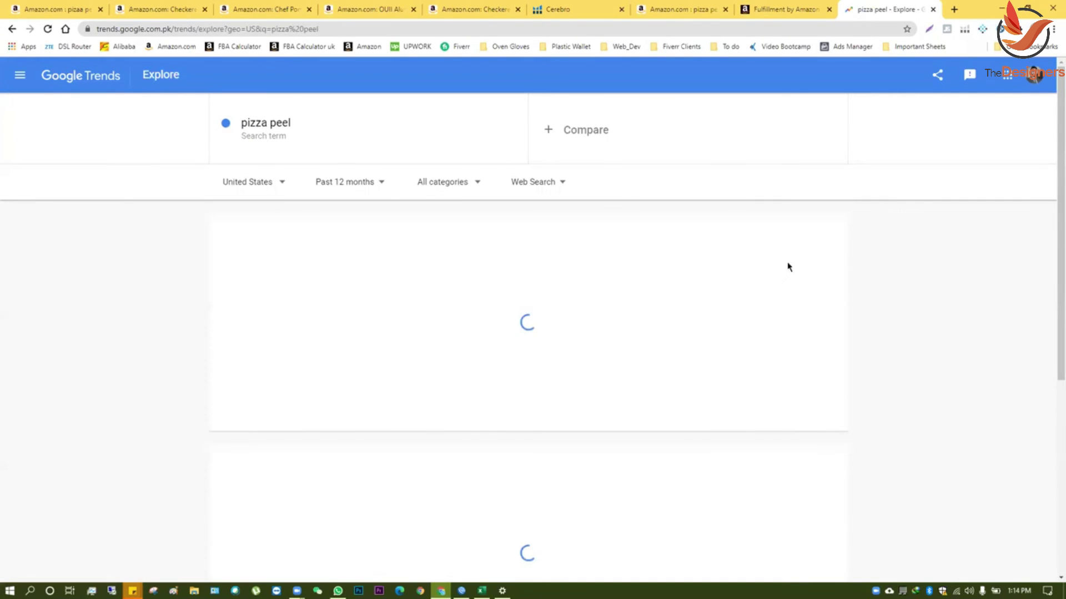
mouse_move(286, 327)
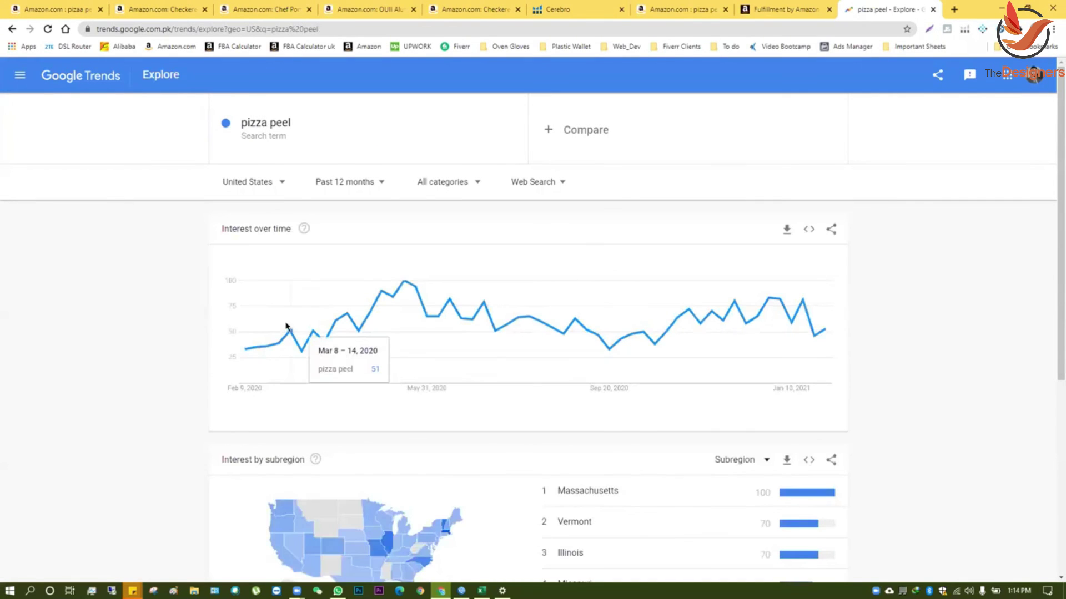
click(347, 190)
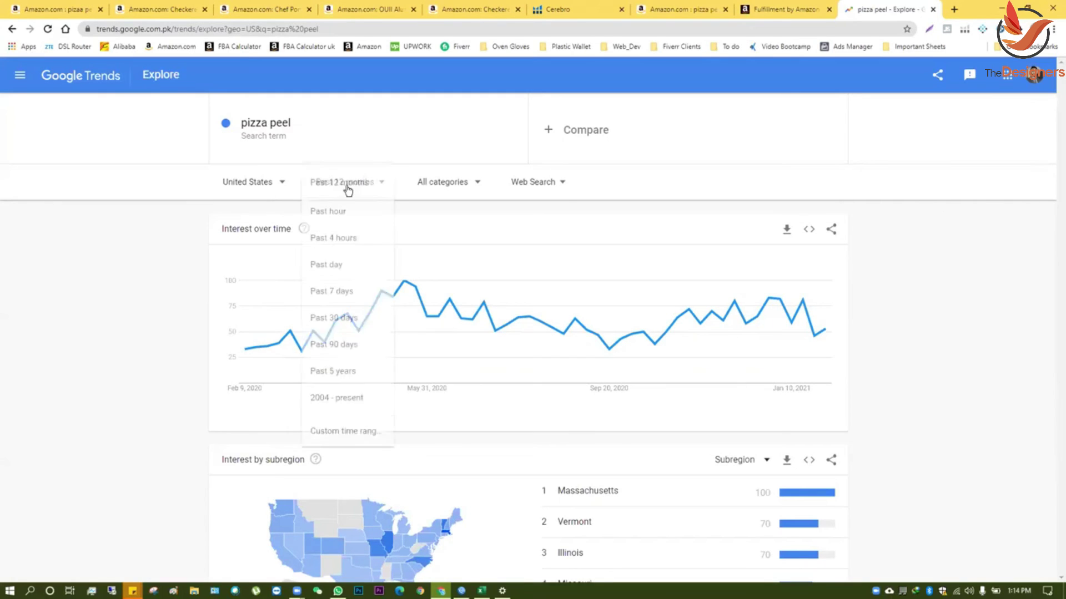
click(340, 372)
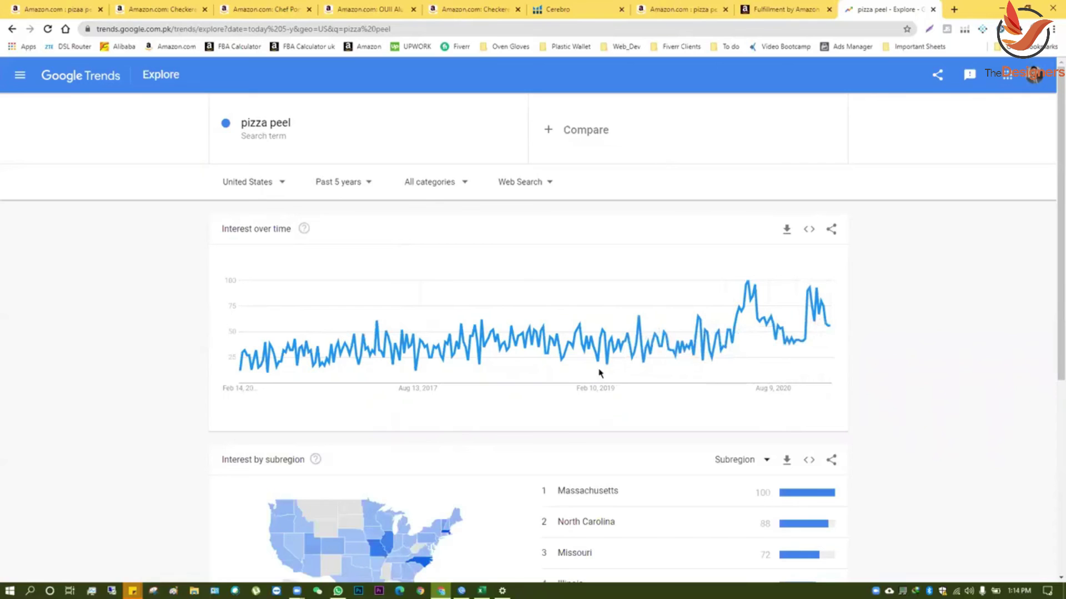
Switch to the Excel workbook and review the Google trends SS, H10-XRay and H.10 Main Keyword S.V graph sheets.
click(482, 590)
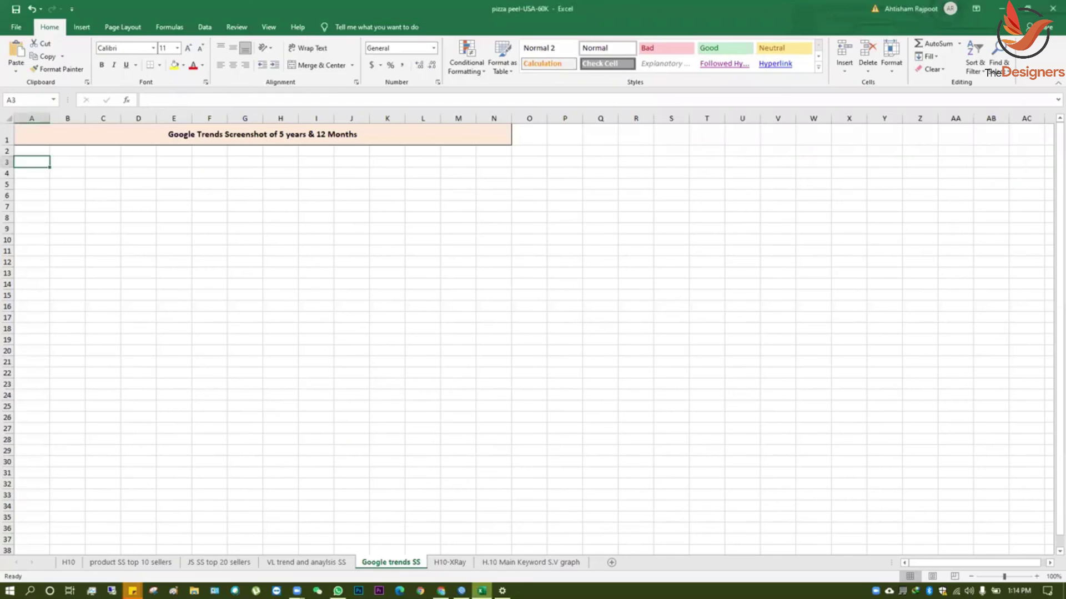
drag(209, 269, 243, 346)
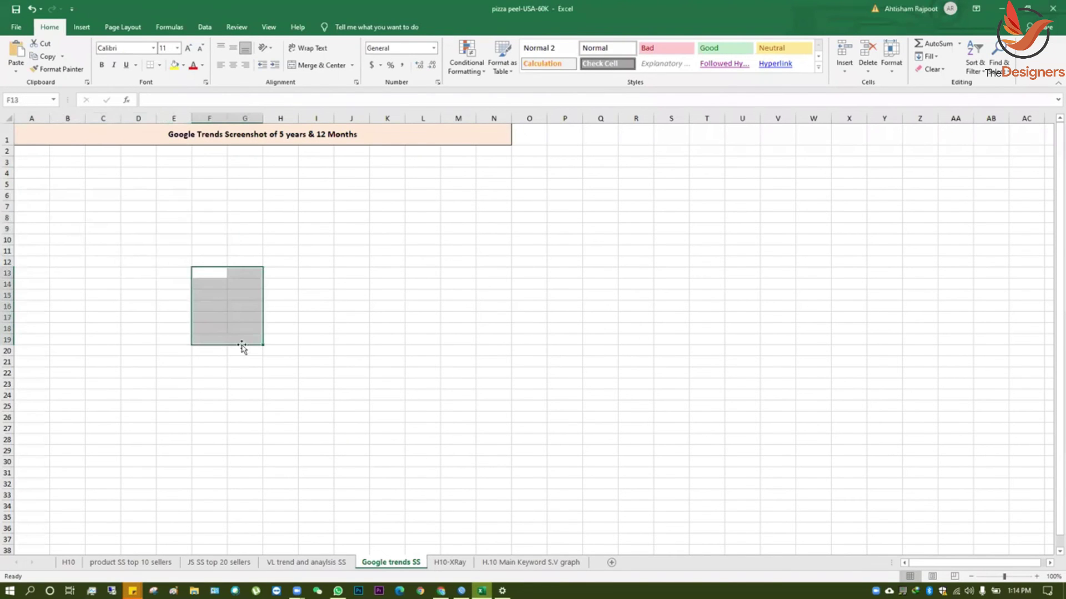
click(447, 562)
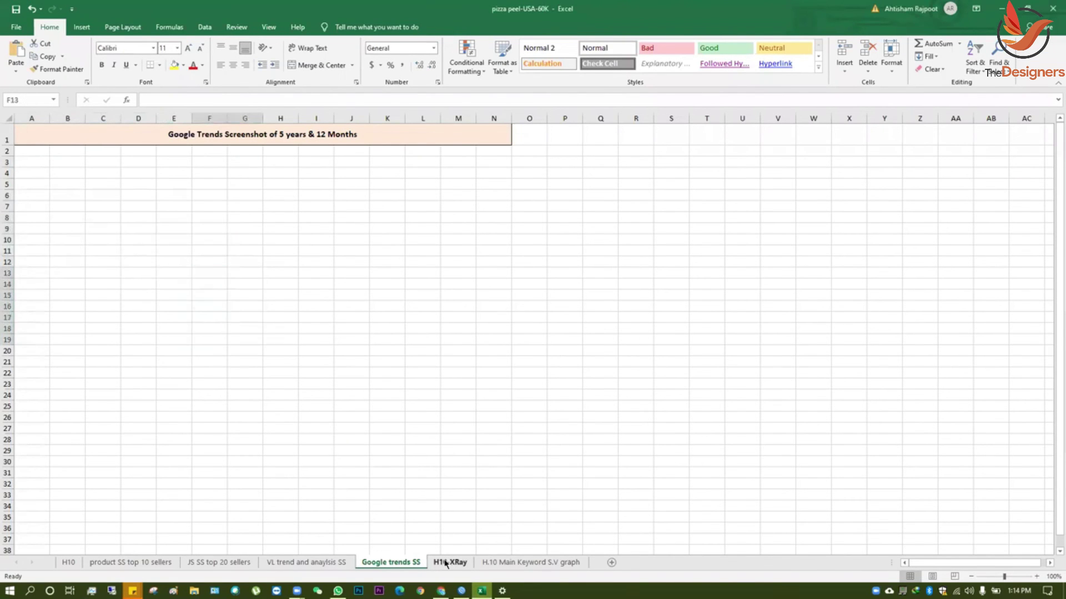
click(361, 308)
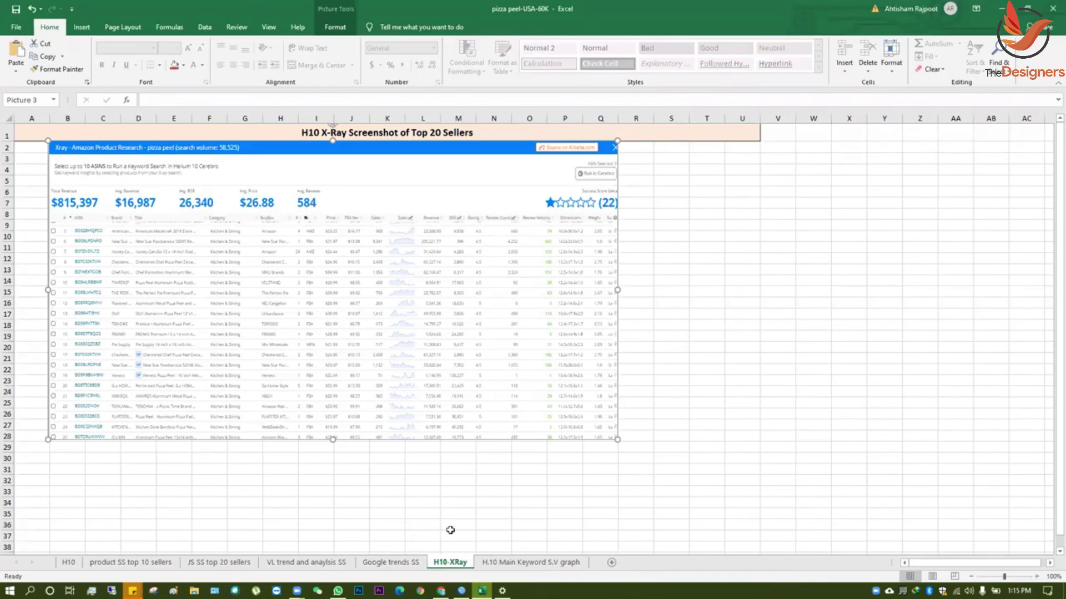
click(498, 562)
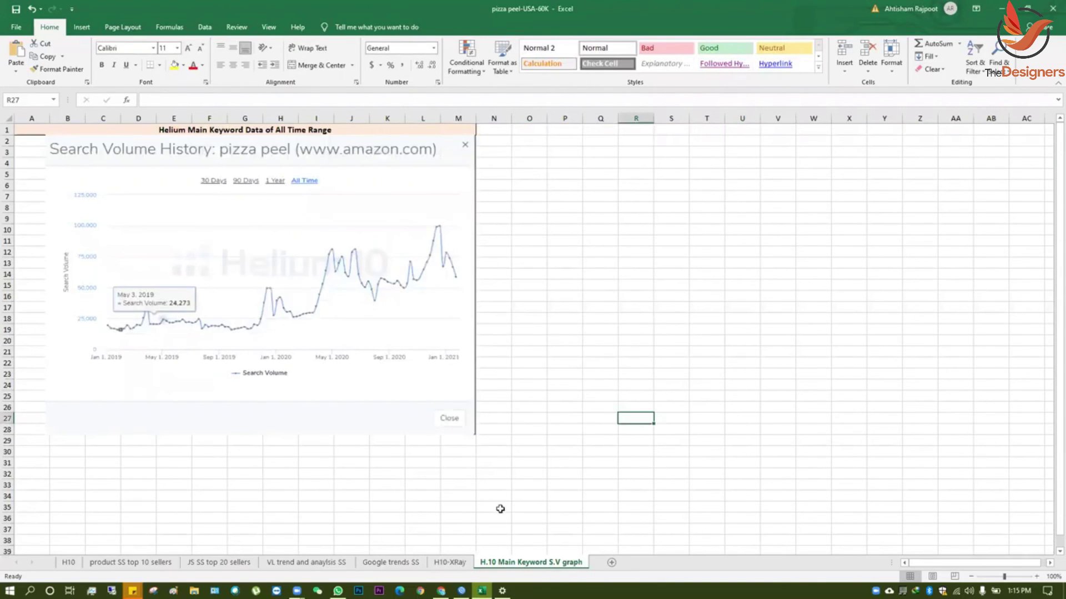
click(601, 384)
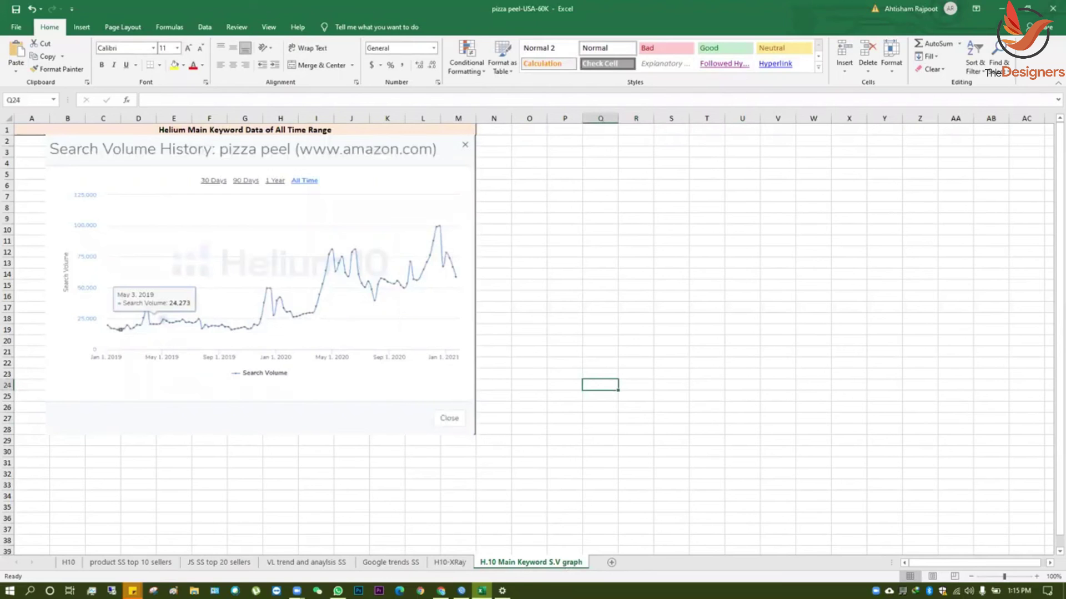
Switch to Cerebro in Chrome and view the All Time search volume history for the keyword pizza peel.
click(440, 590)
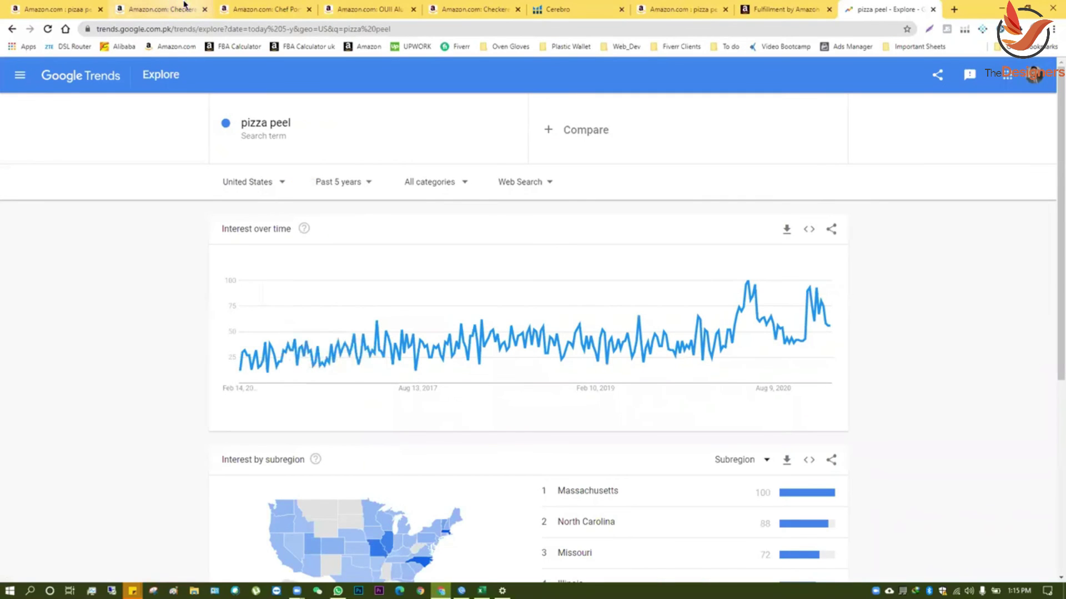
click(558, 8)
scroll(273, 339, down, 5)
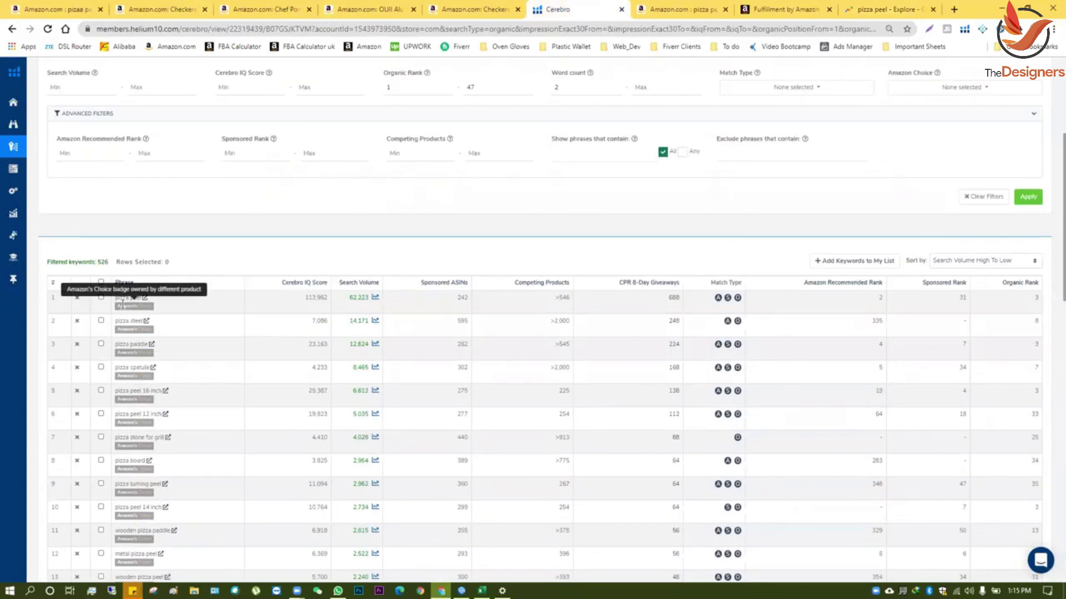
click(374, 299)
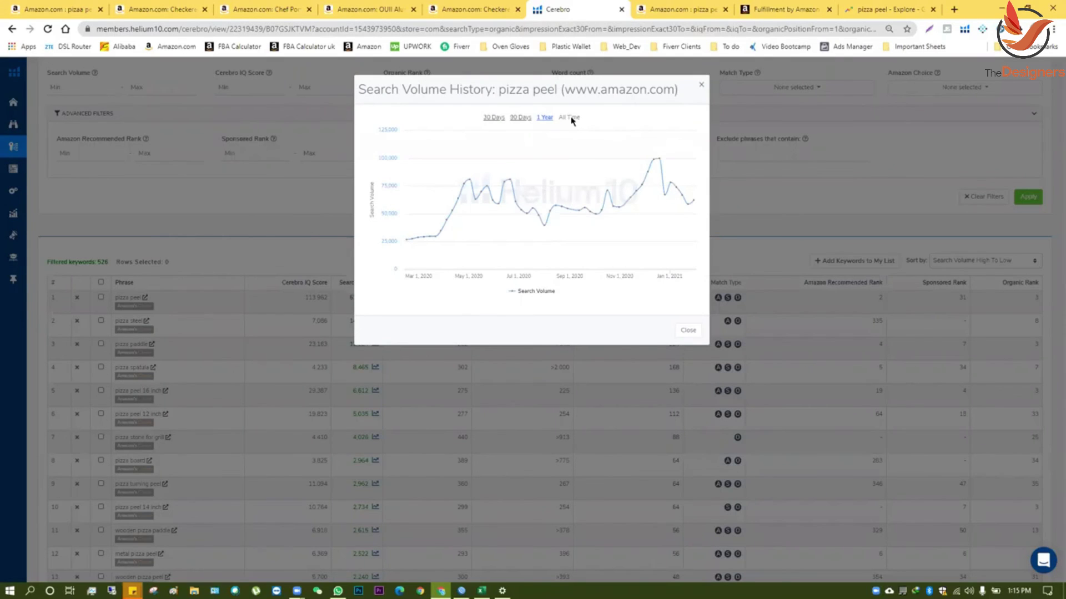
click(571, 118)
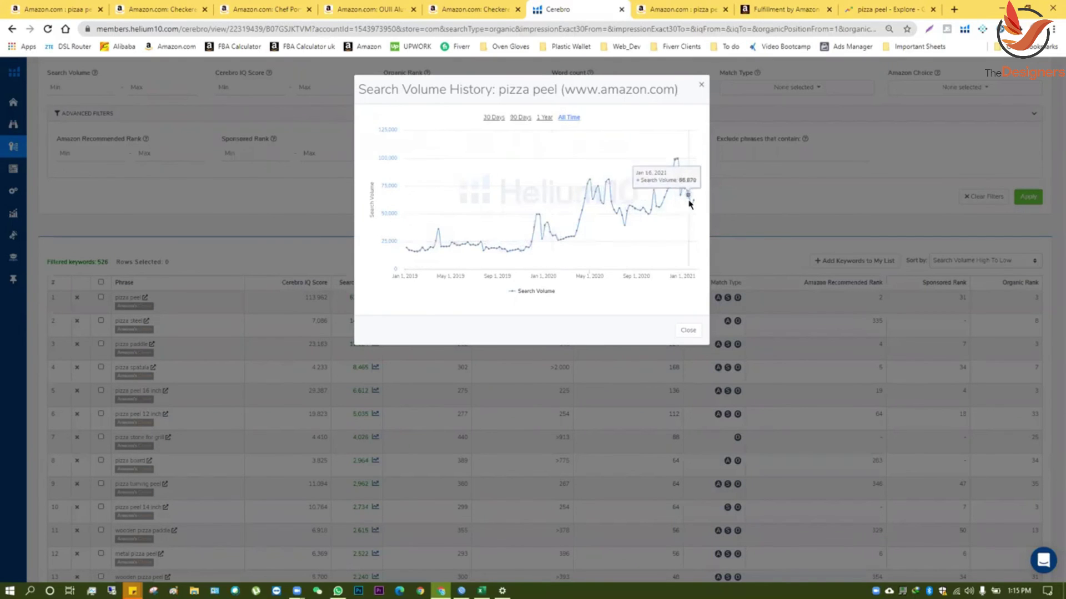
Return to the Excel workbook and view the H10 sheet with its keyword table, margins and BSR graph.
key(alt+Tab)
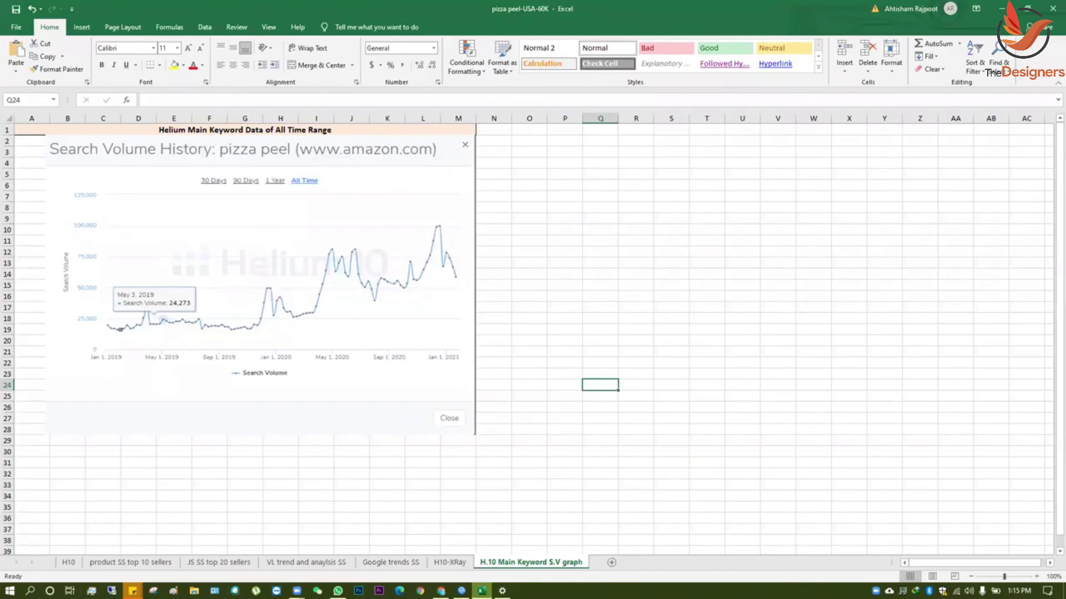
click(68, 562)
click(271, 396)
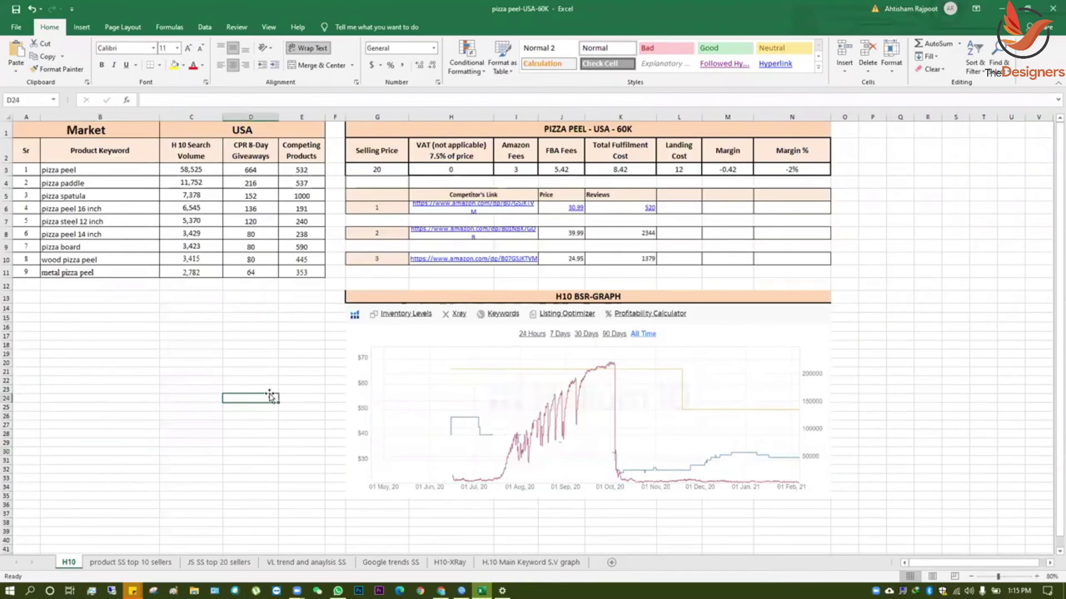
click(964, 433)
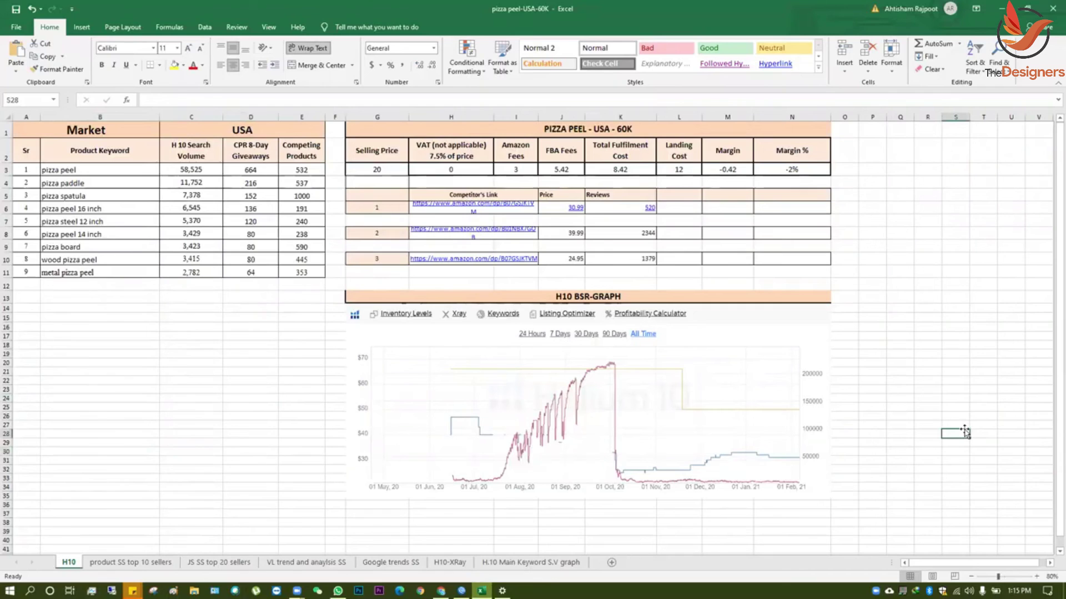